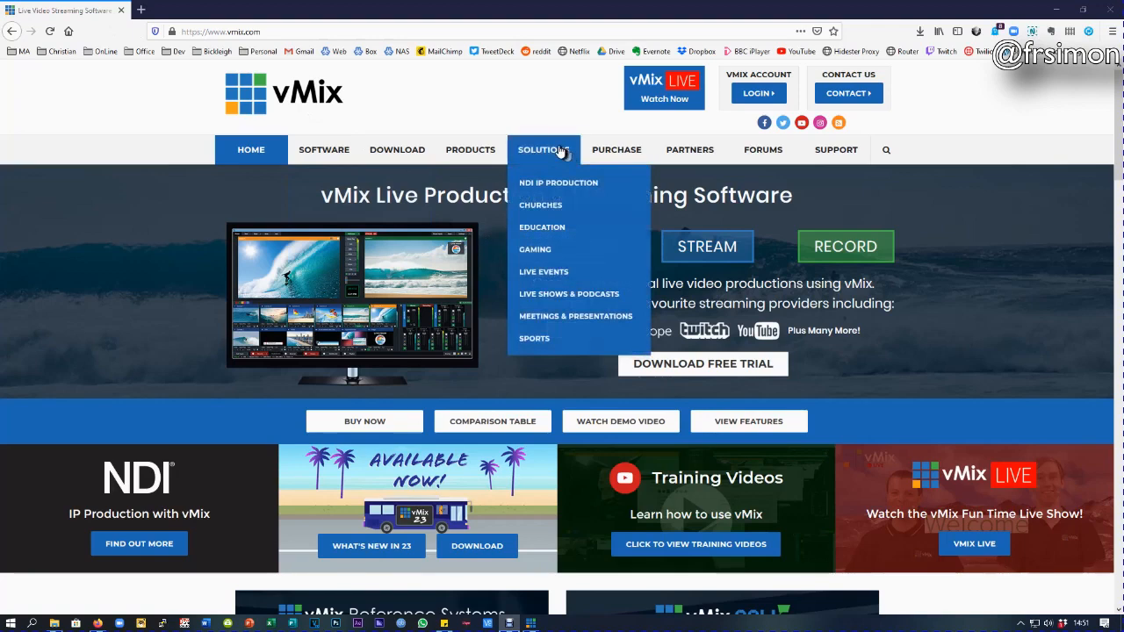
Step: Review the edition comparison table in the Purchase section of the vMix website, then minimise the browser
mouse_move(605, 151)
left_click(616, 214)
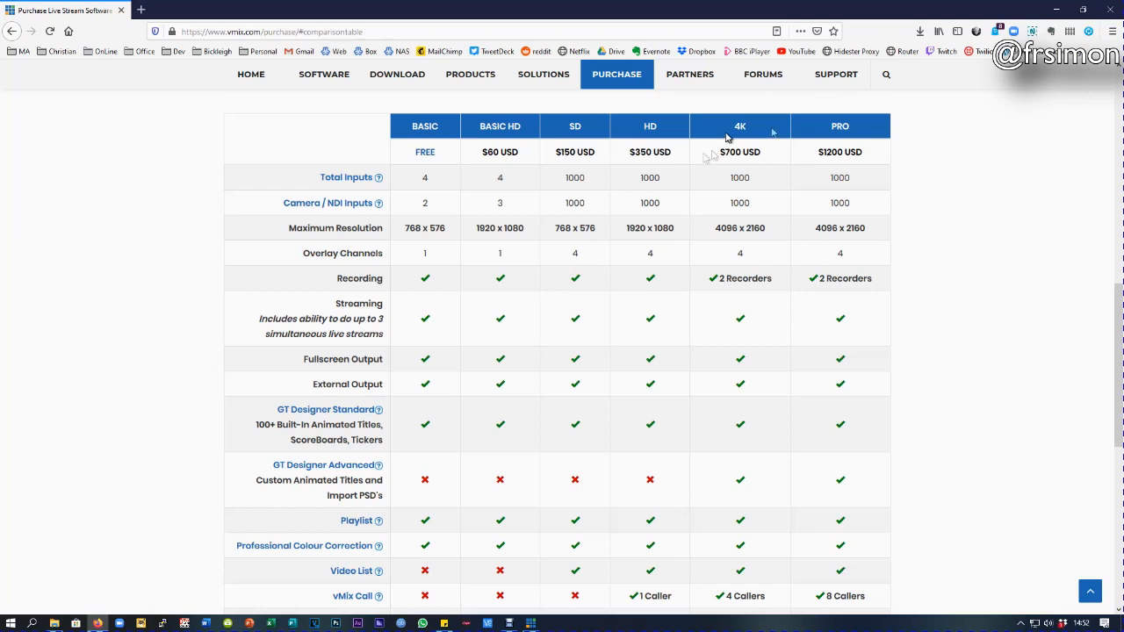
left_click(1057, 9)
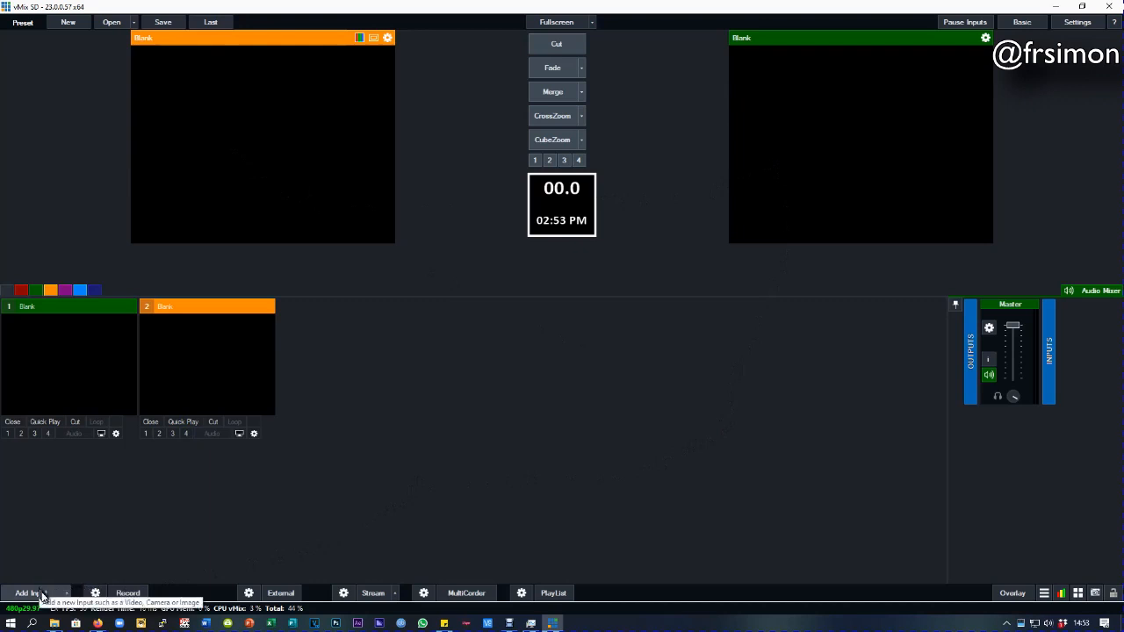
Step: Add a camera input using the Elgato Game Capture HD device
double_click(505, 437)
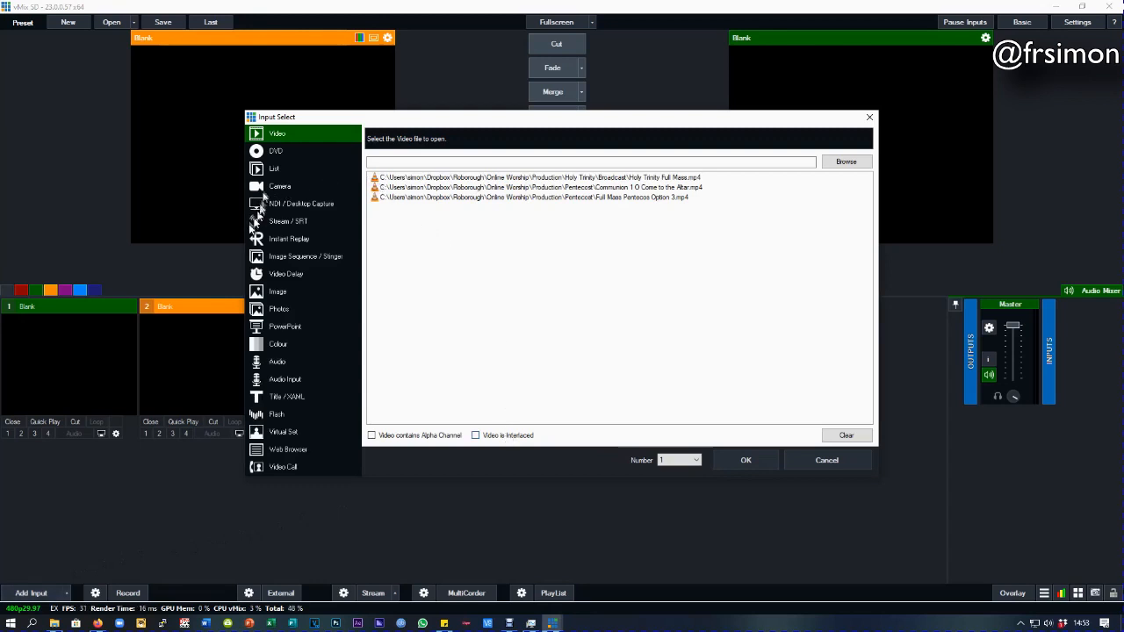
left_click(274, 186)
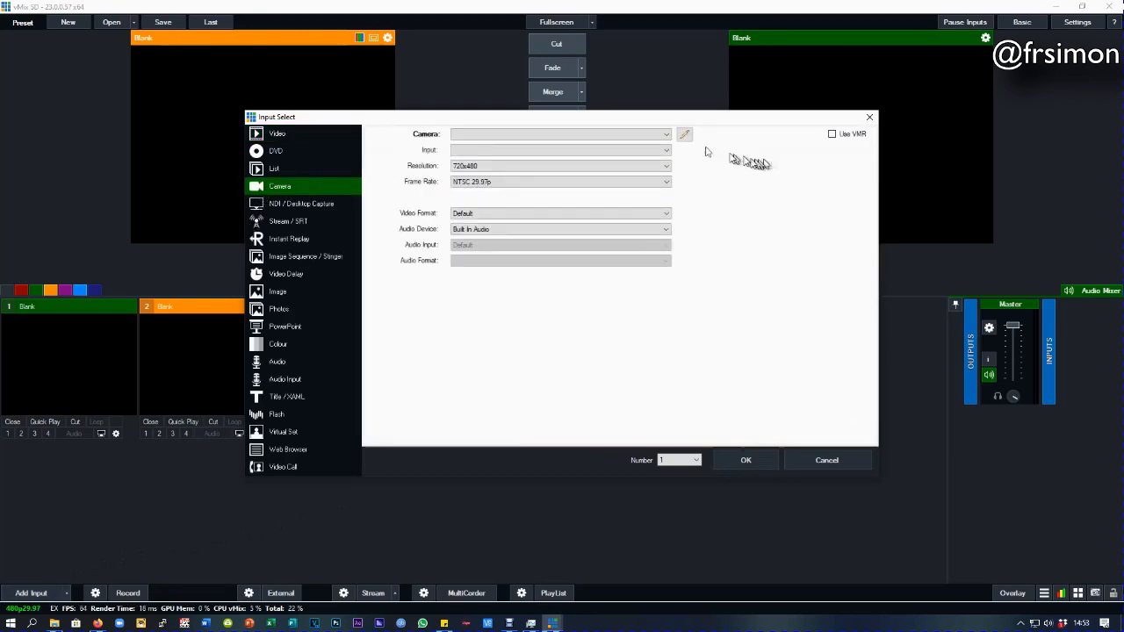
left_click(665, 134)
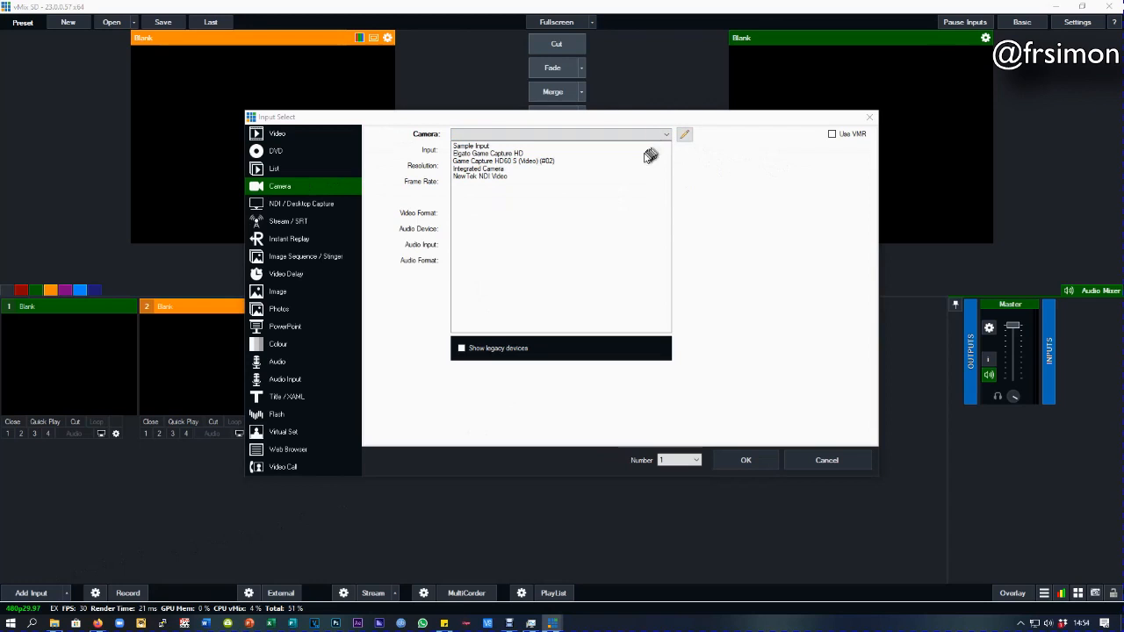
left_click(645, 154)
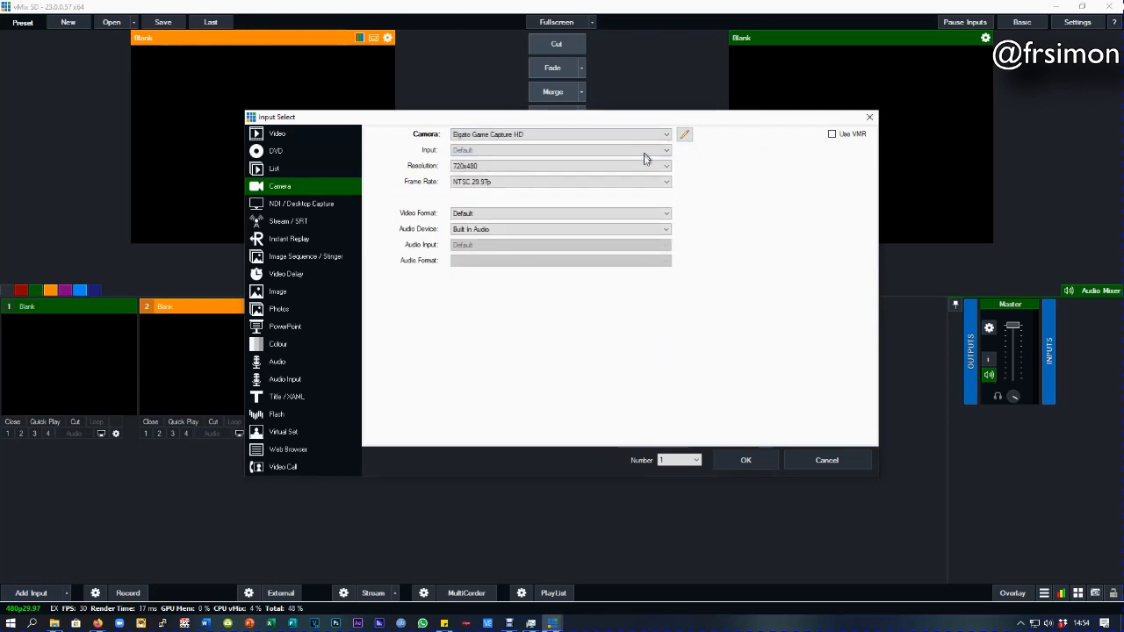
left_click(738, 461)
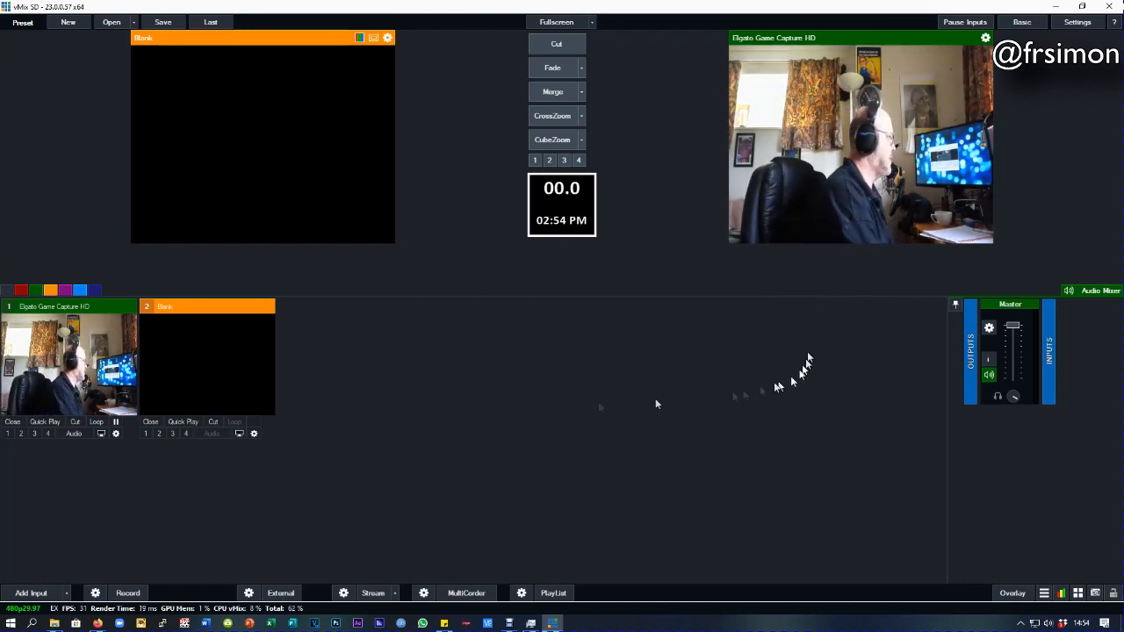
Step: Add an audio input using the Samson C01U microphone as the audio device
left_click(31, 593)
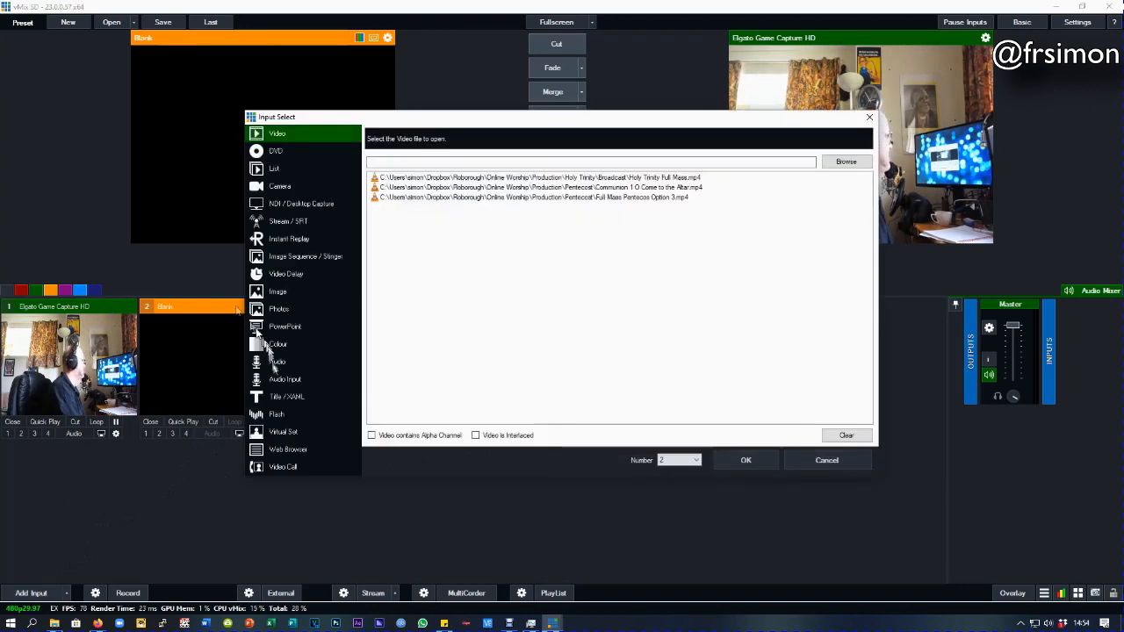
left_click(279, 379)
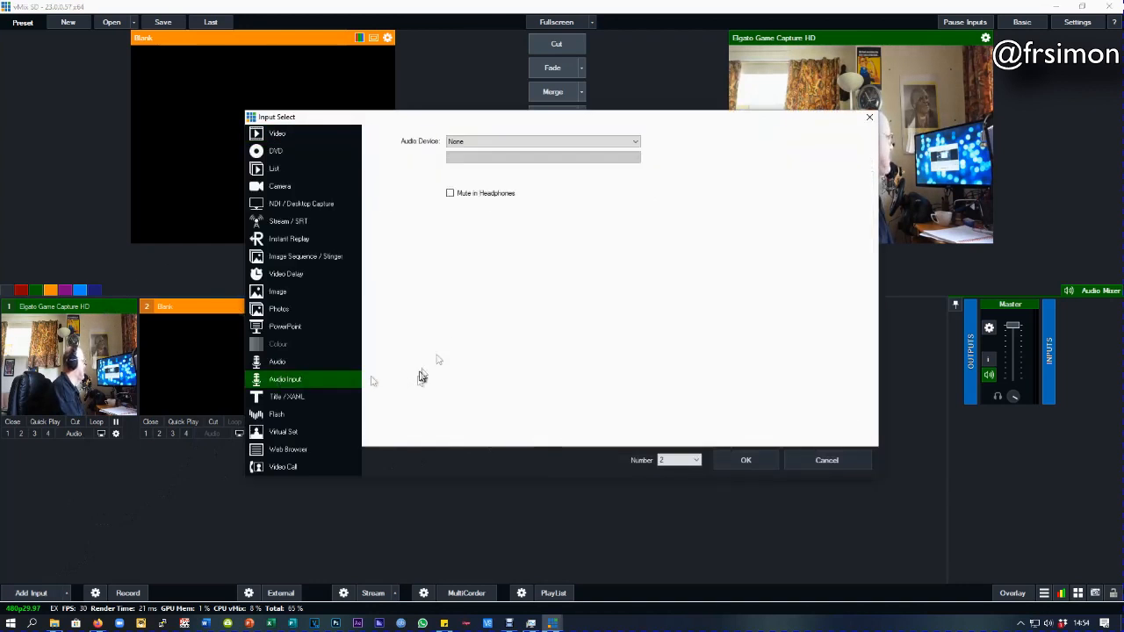
left_click(637, 142)
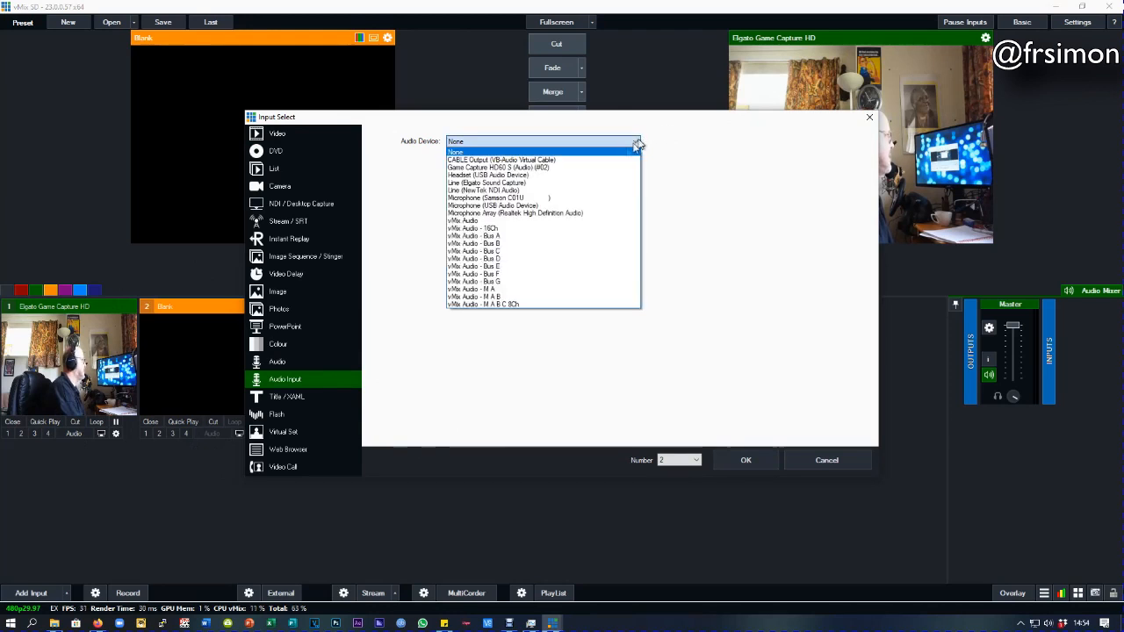
left_click(603, 197)
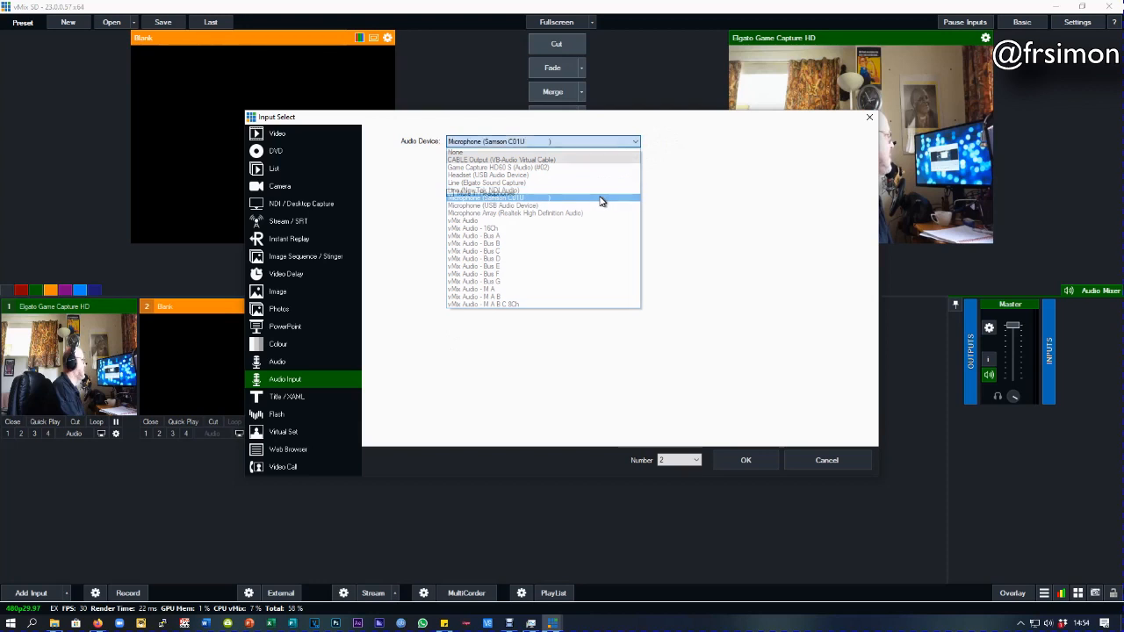
left_click(746, 461)
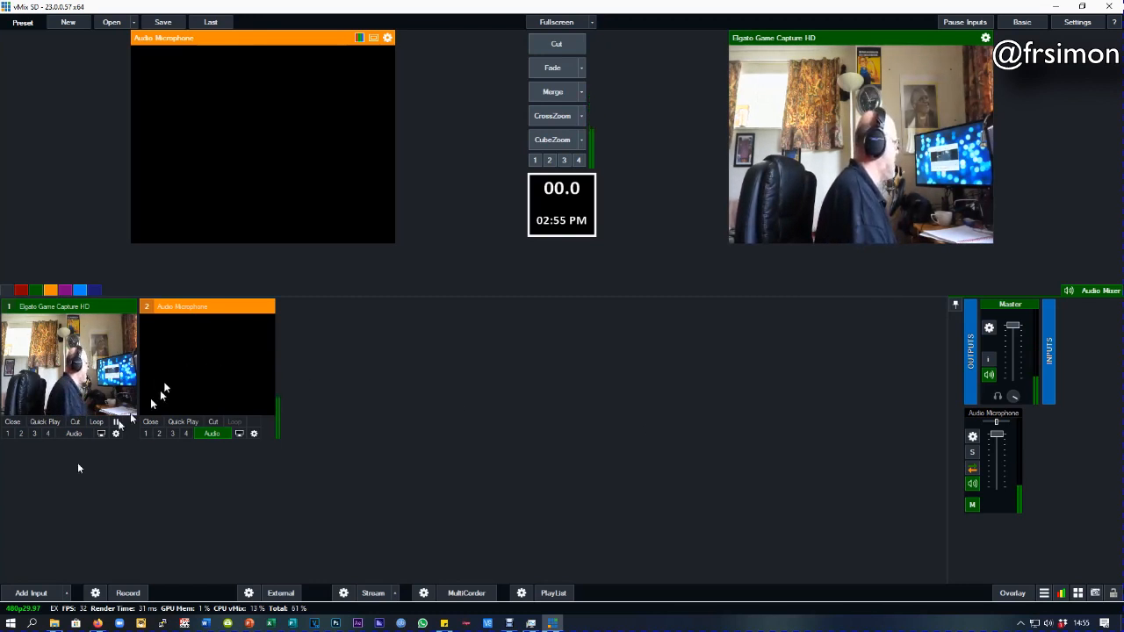
Step: Add a second camera input using the Integrated Camera device
left_click(40, 595)
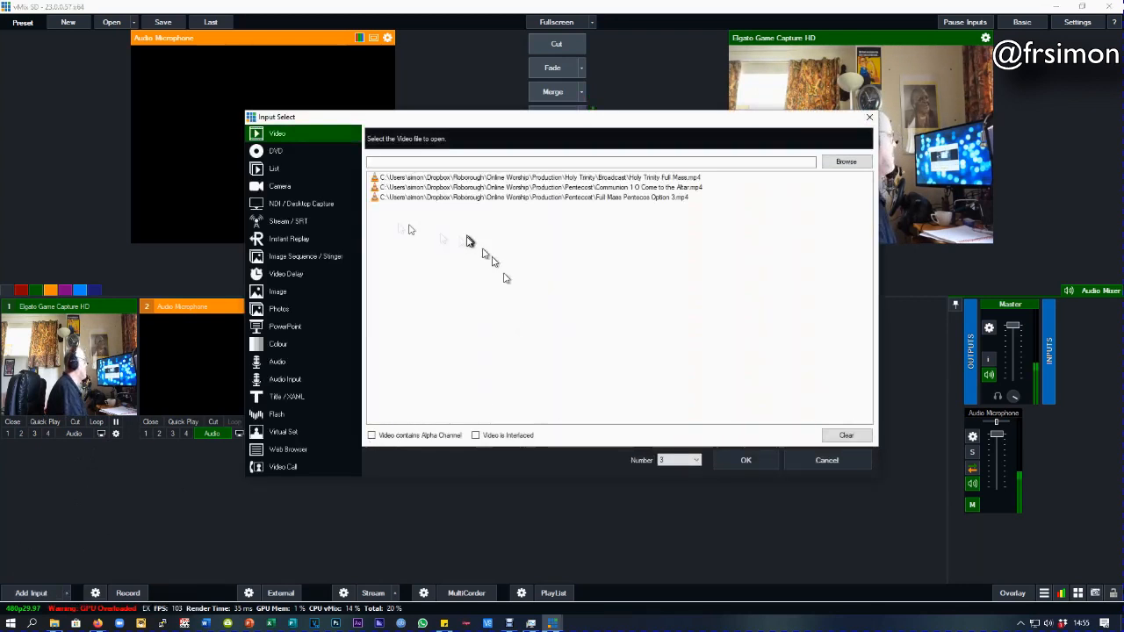
left_click(281, 187)
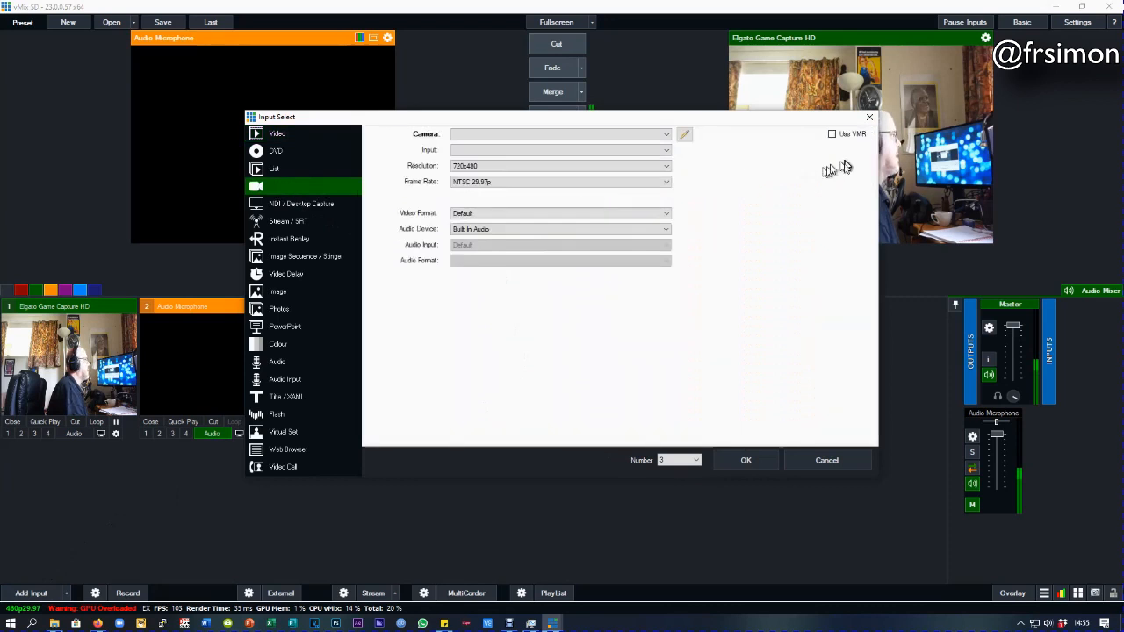
left_click(660, 136)
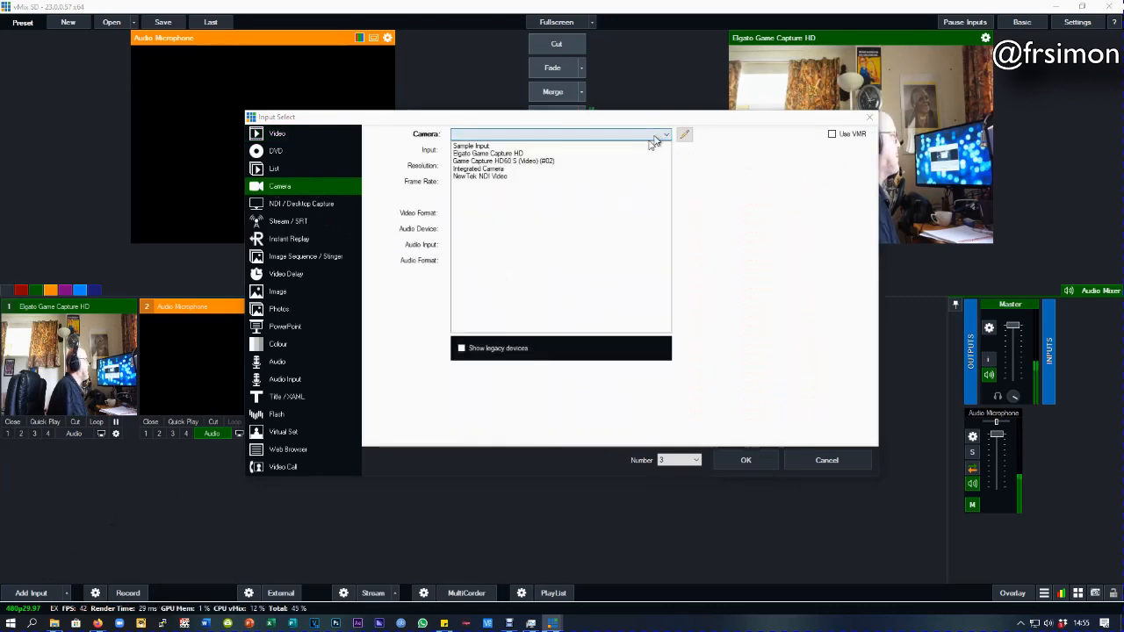
left_click(484, 170)
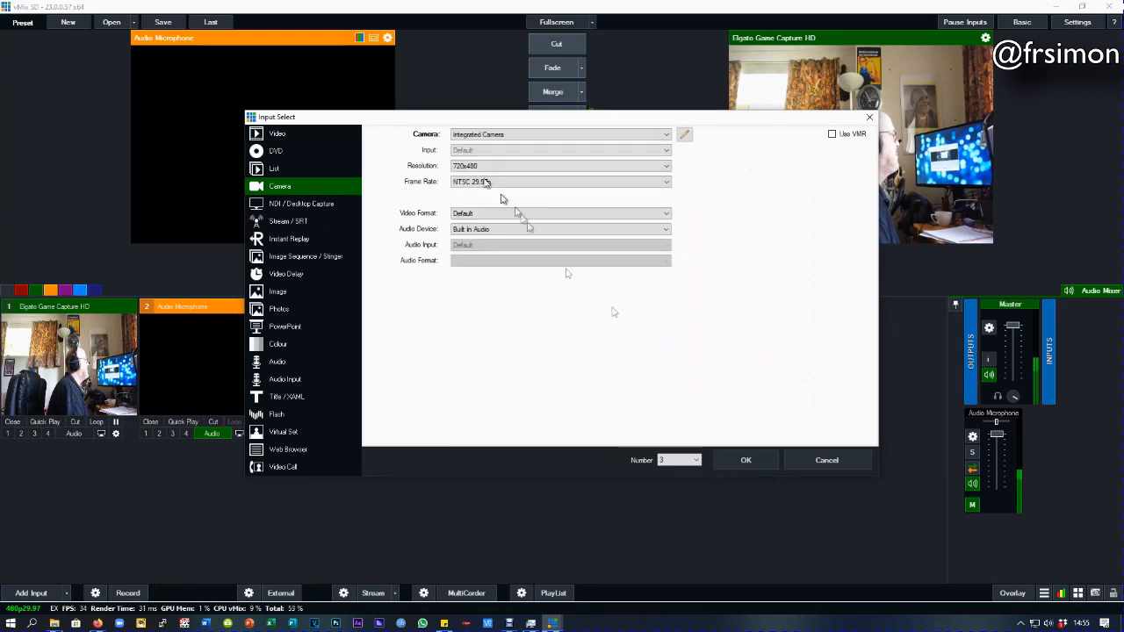
left_click(738, 467)
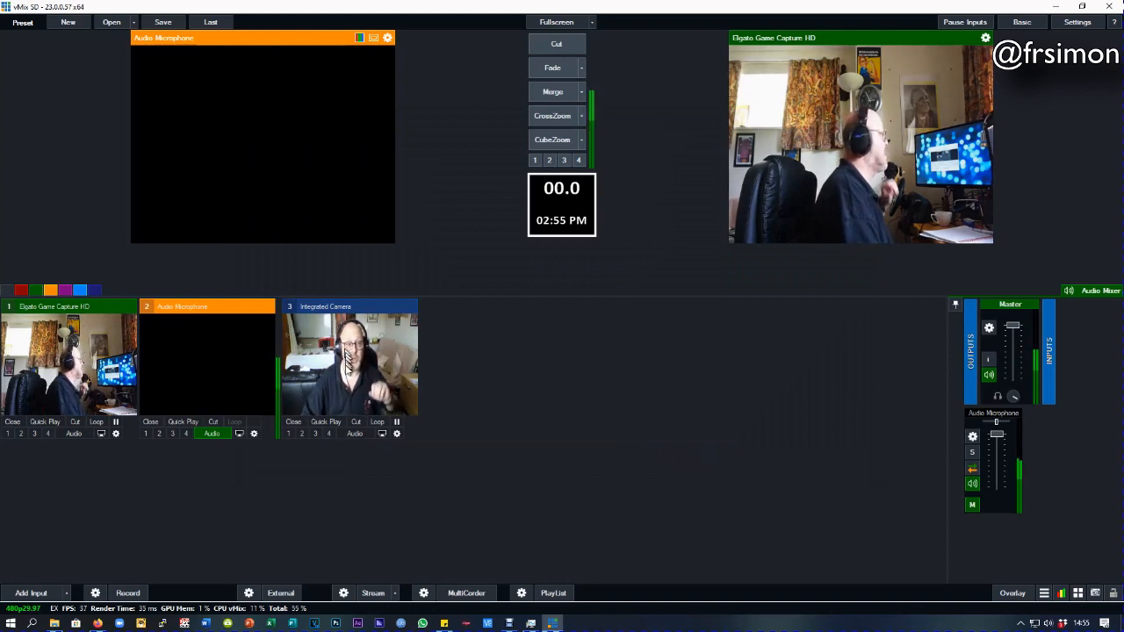
Step: Load the Integrated Camera into the preview and use Cut three times to swap it with the Elgato camera on the live output
left_click(347, 373)
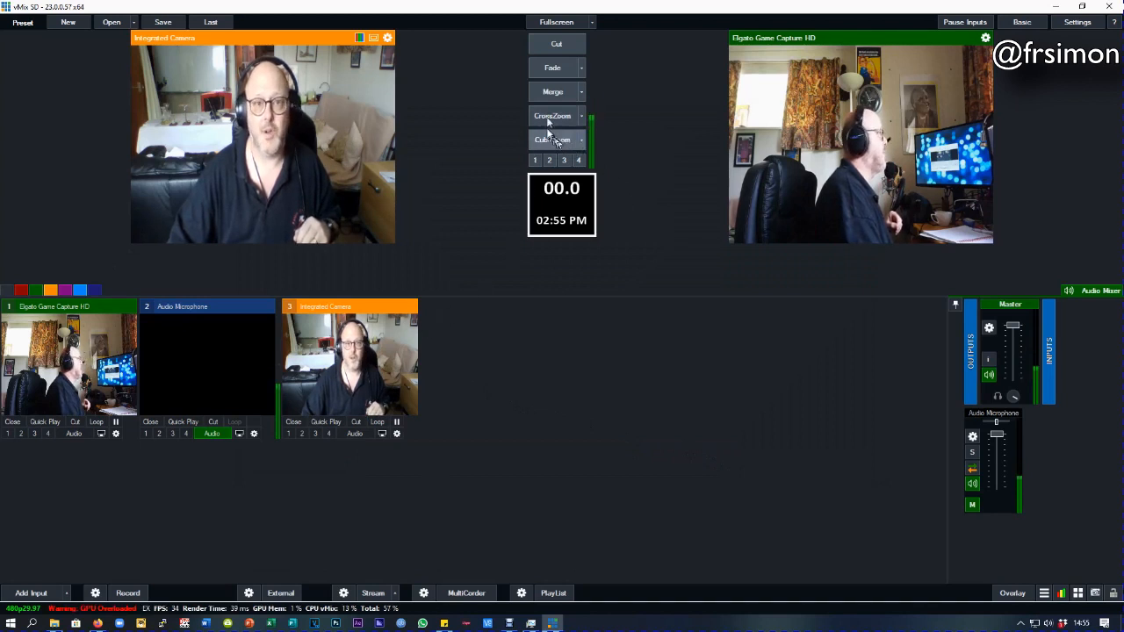
left_click(551, 51)
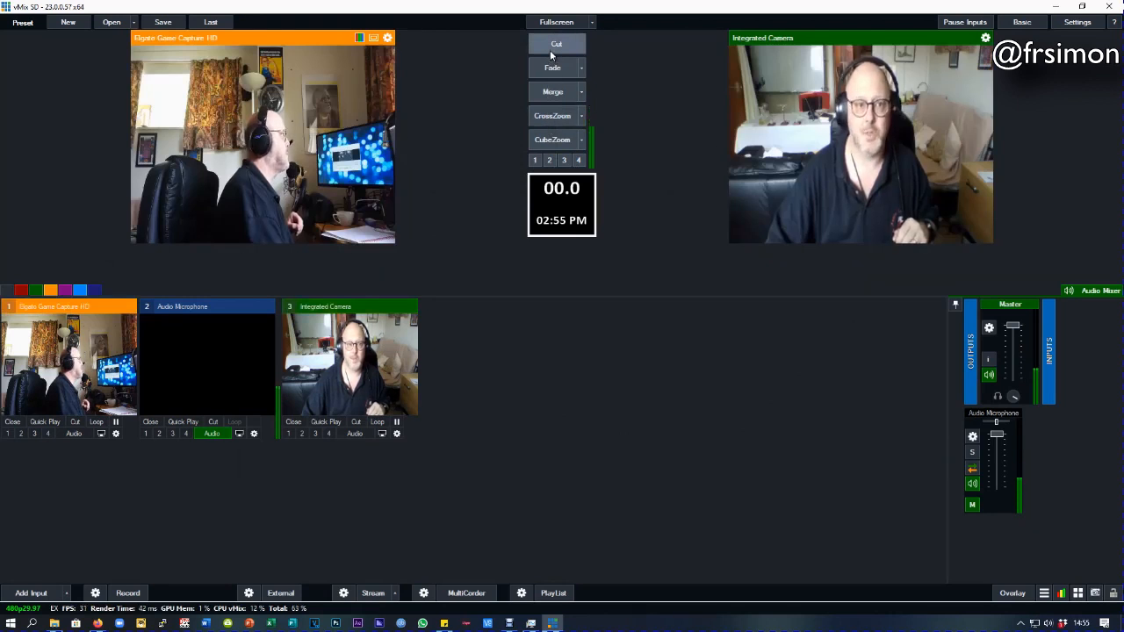
left_click(550, 50)
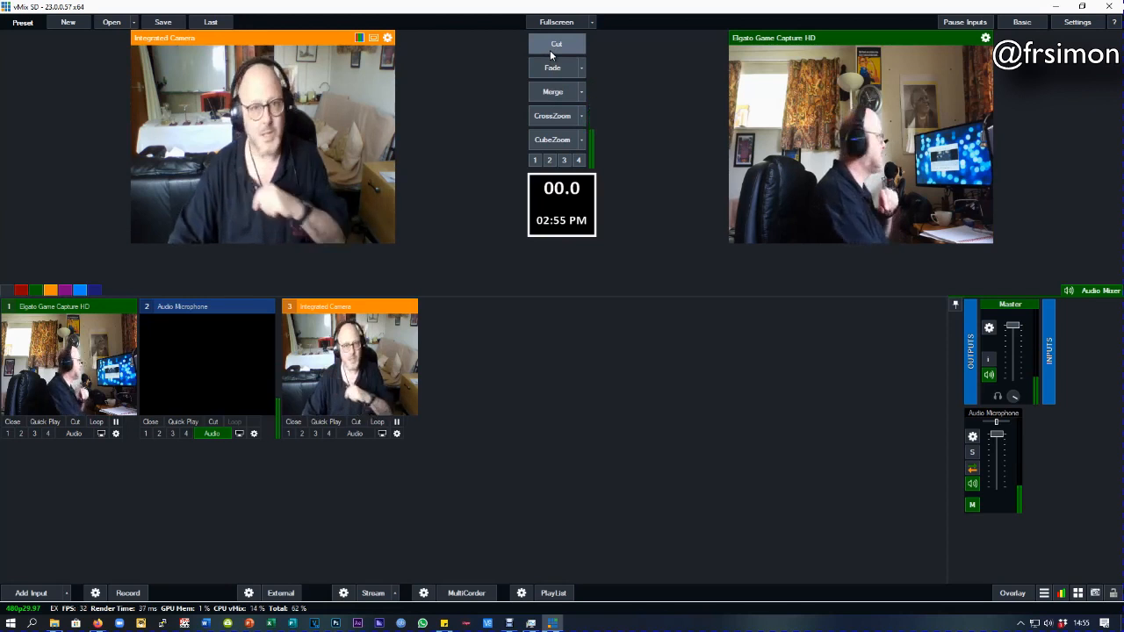
left_click(550, 50)
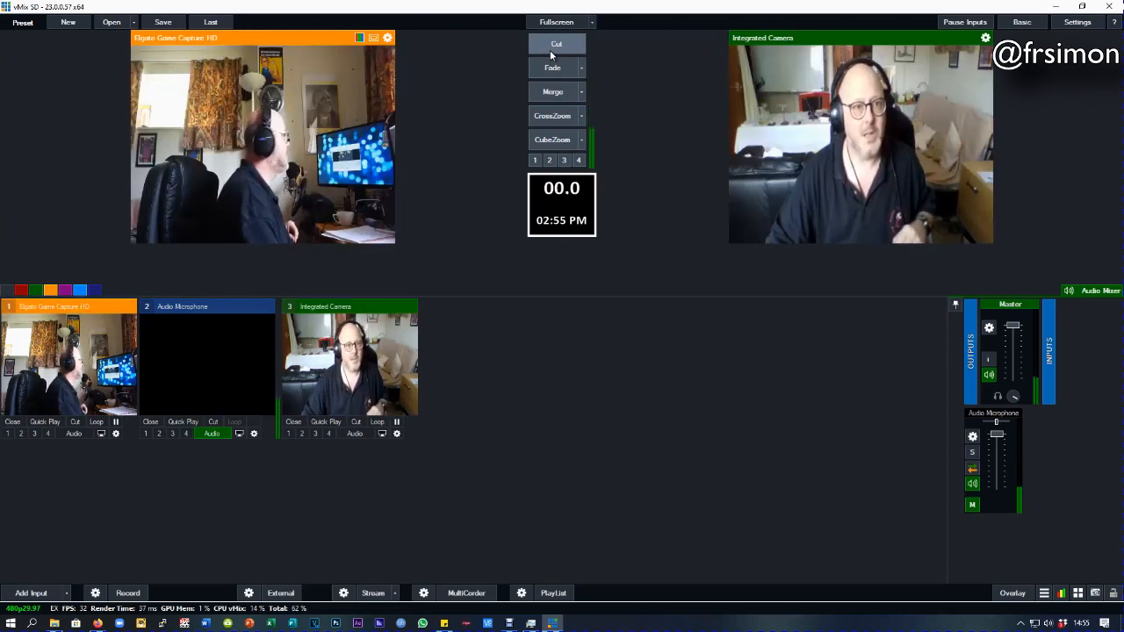
Step: Swap the two cameras on the live output with the Merge, CrossZoom and CubeZoom transitions, and check the effects offered for the Merge slot
left_click(552, 94)
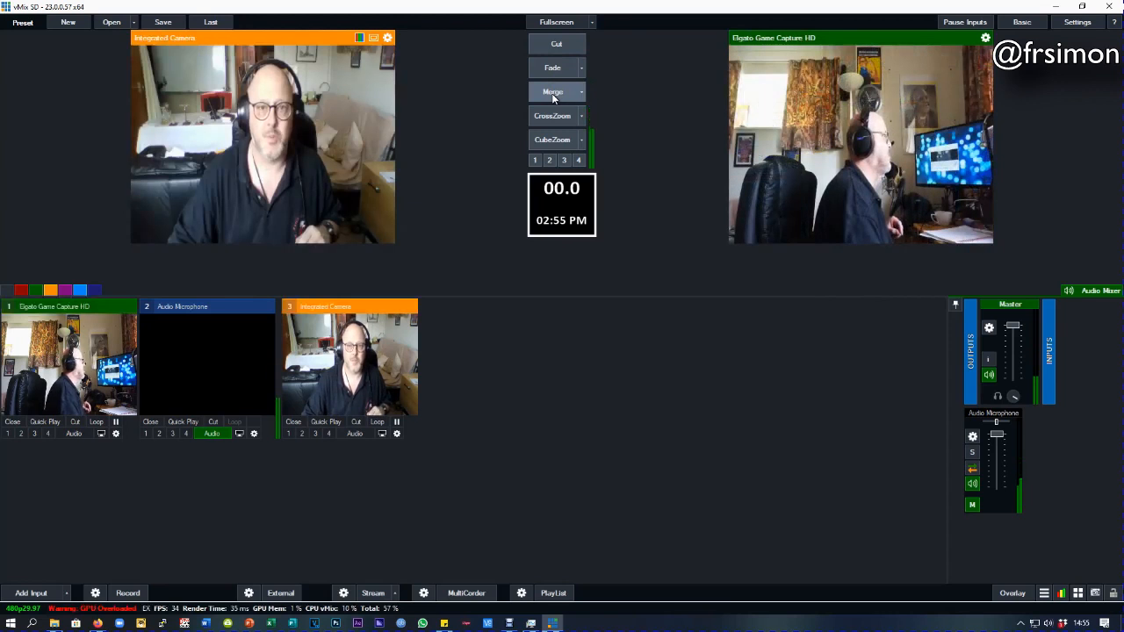
left_click(553, 95)
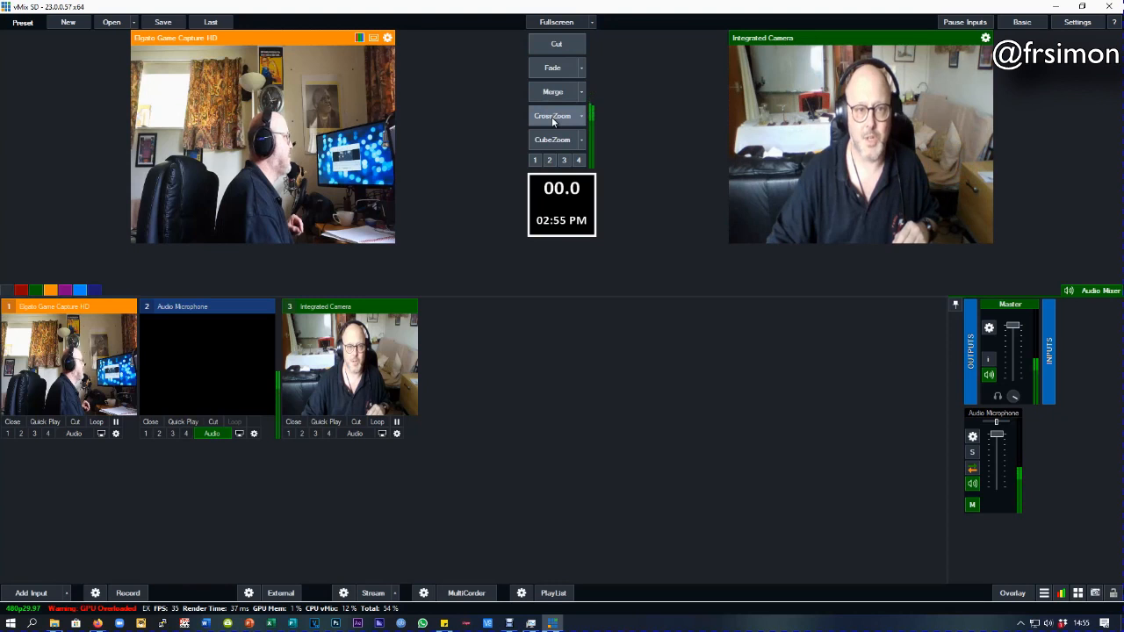
left_click(552, 121)
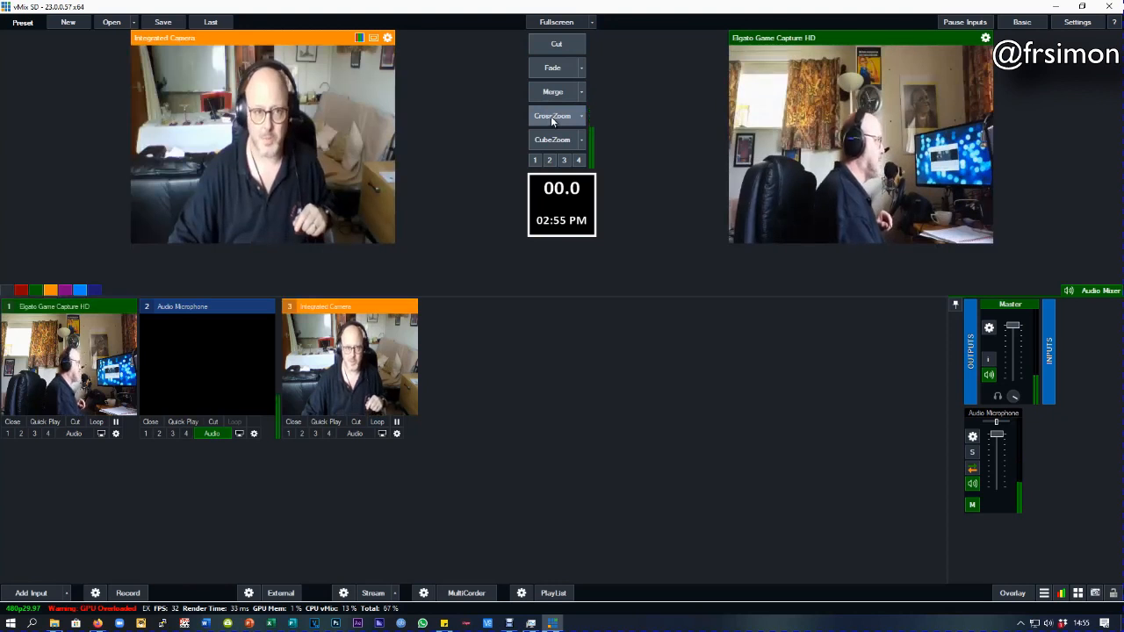
left_click(552, 122)
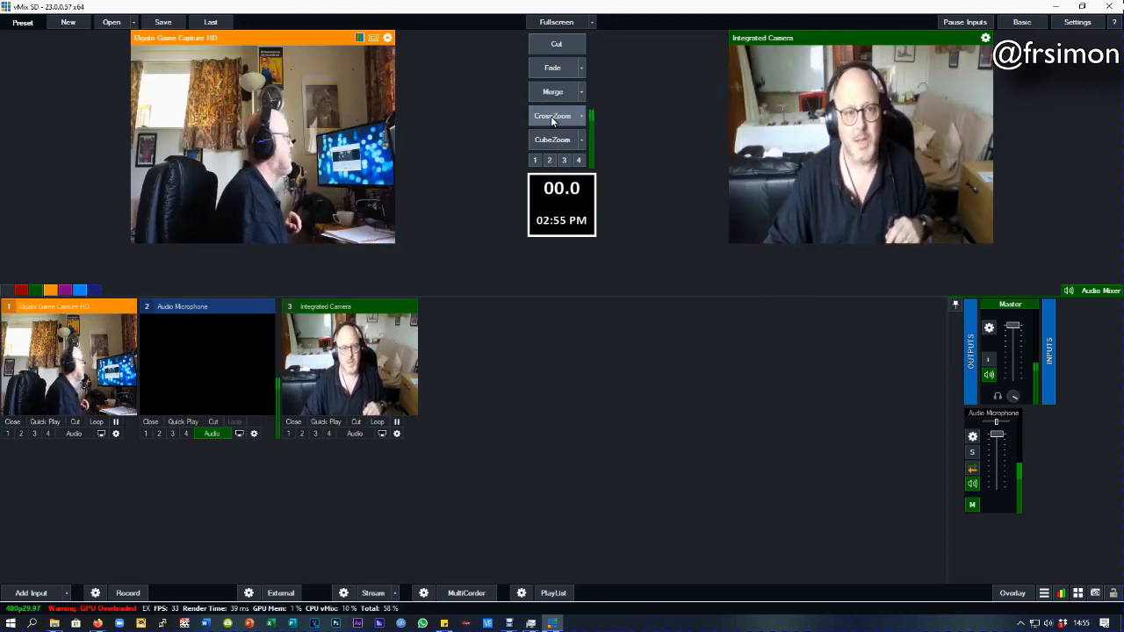
left_click(552, 121)
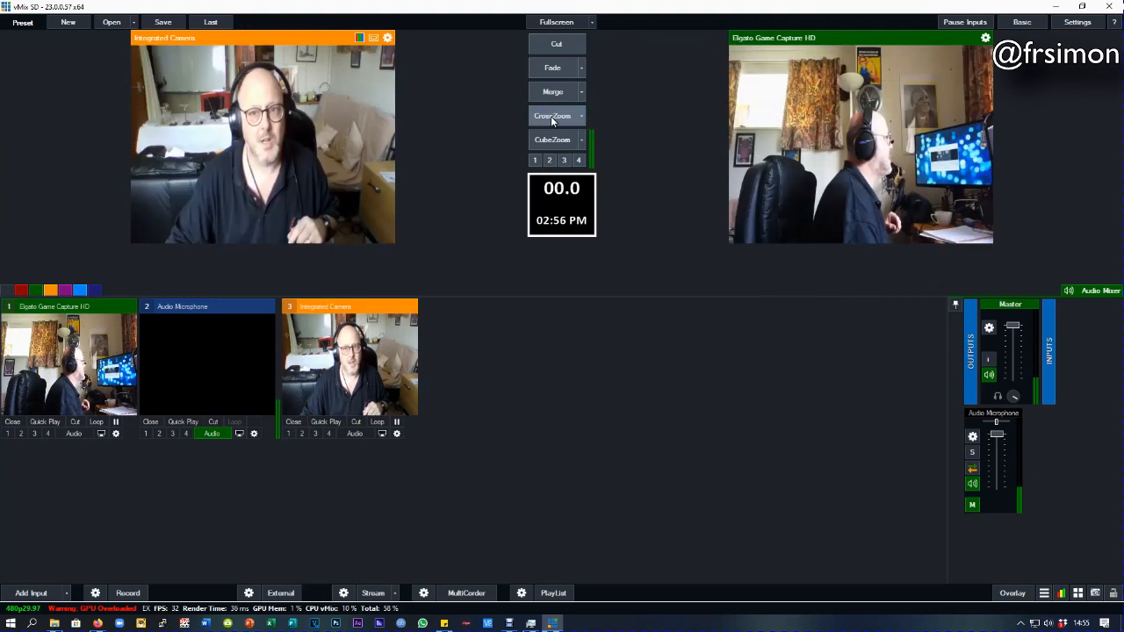
left_click(550, 142)
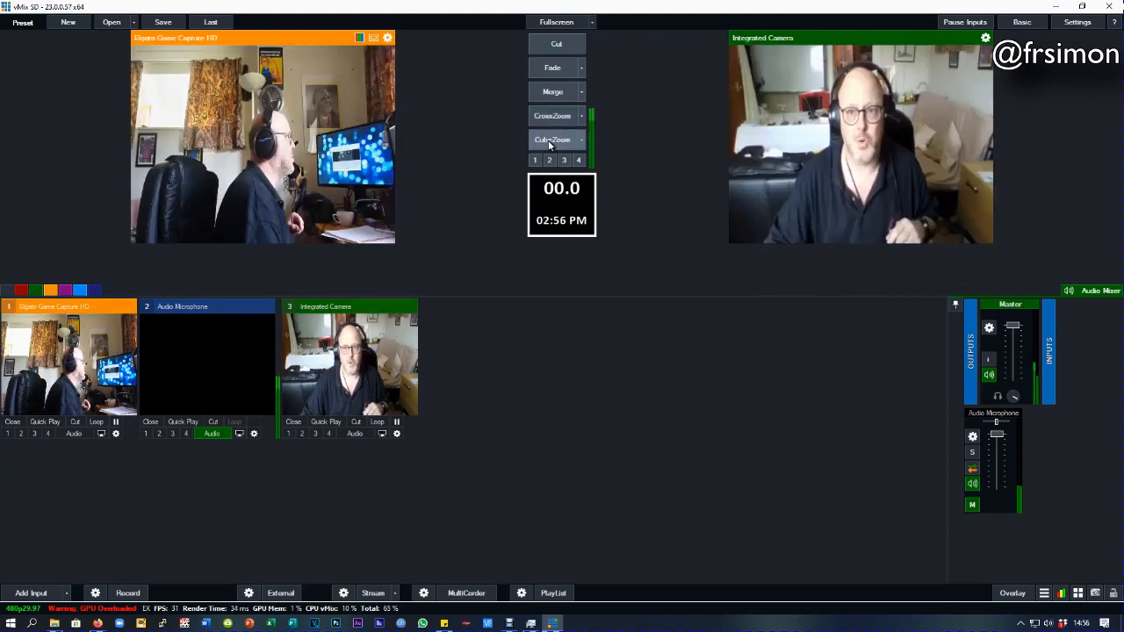
left_click(550, 142)
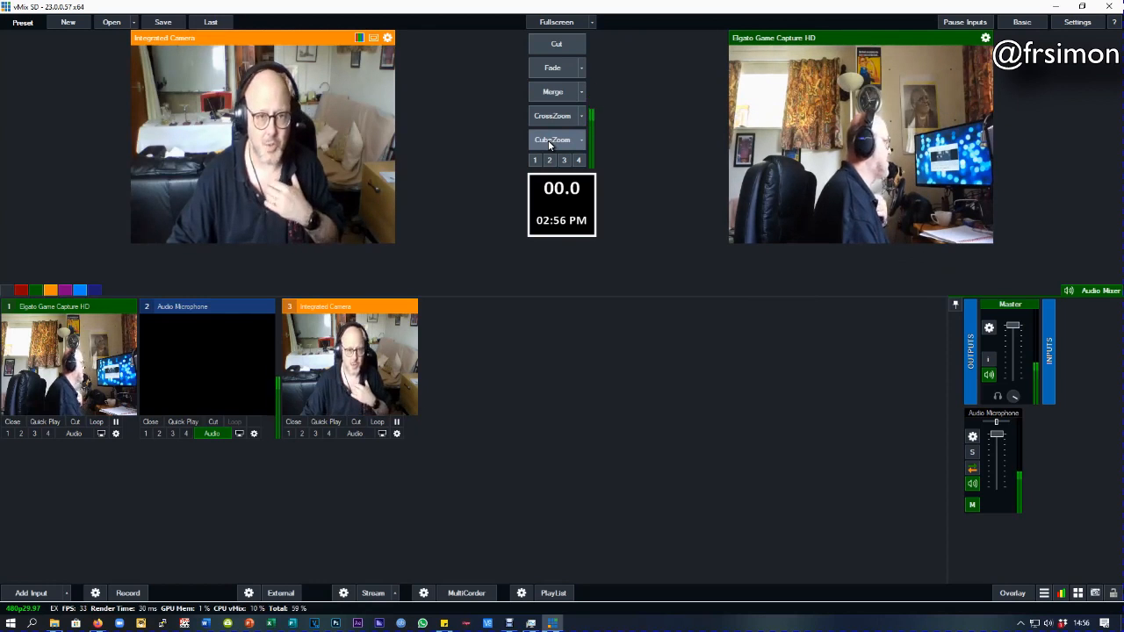
left_click(581, 91)
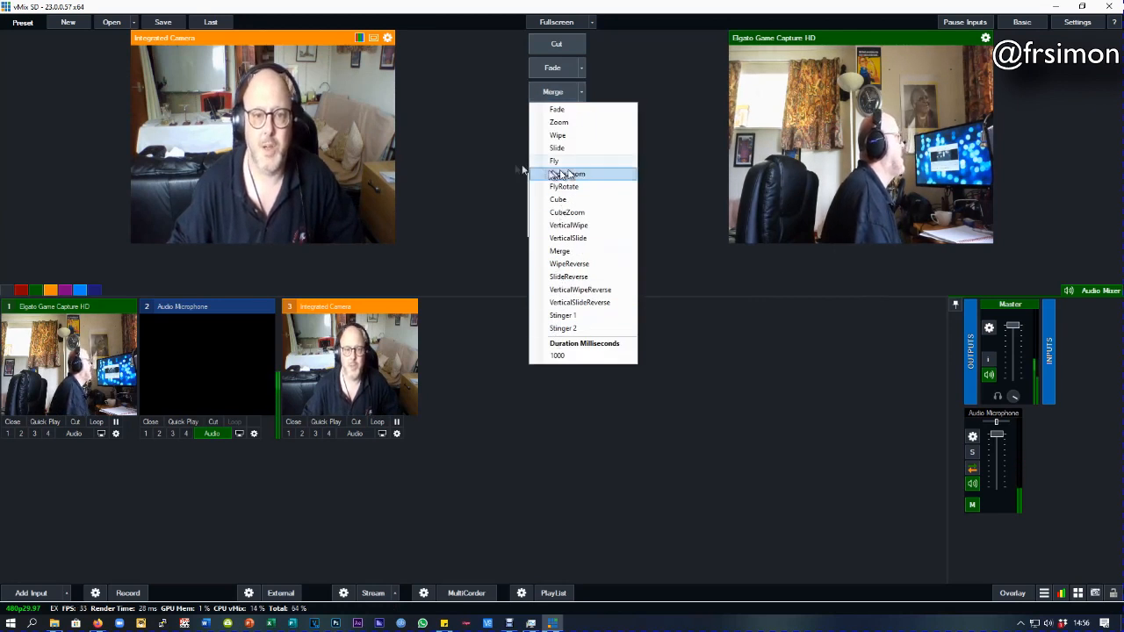
left_click(493, 162)
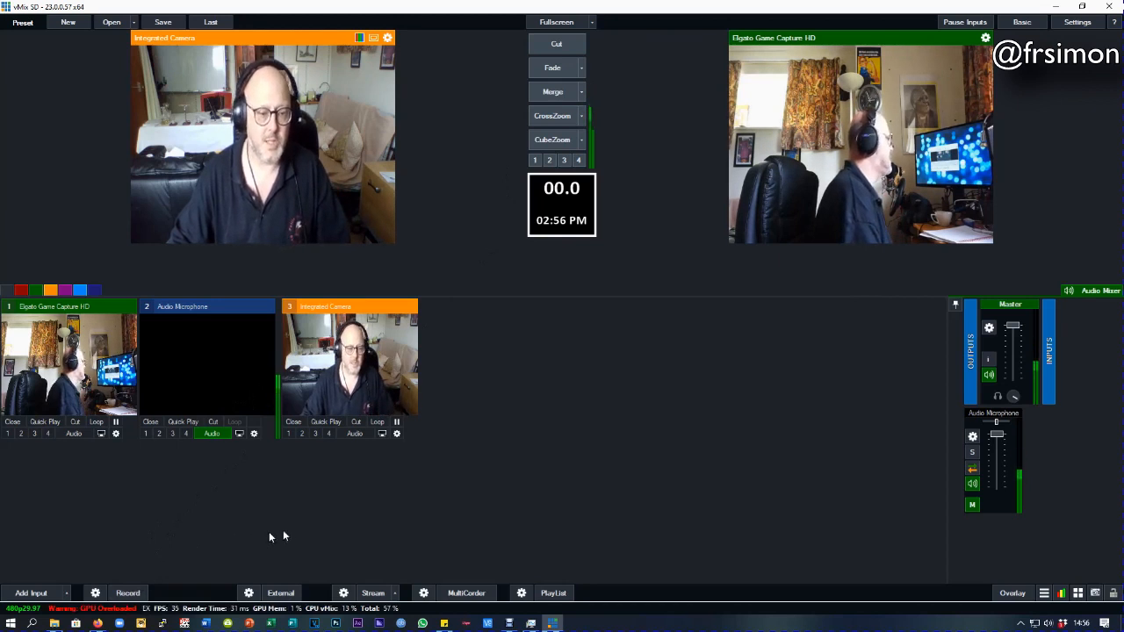
Step: Open the streaming settings and switch the profile to Periscope, then to Facebook Live
left_click(344, 594)
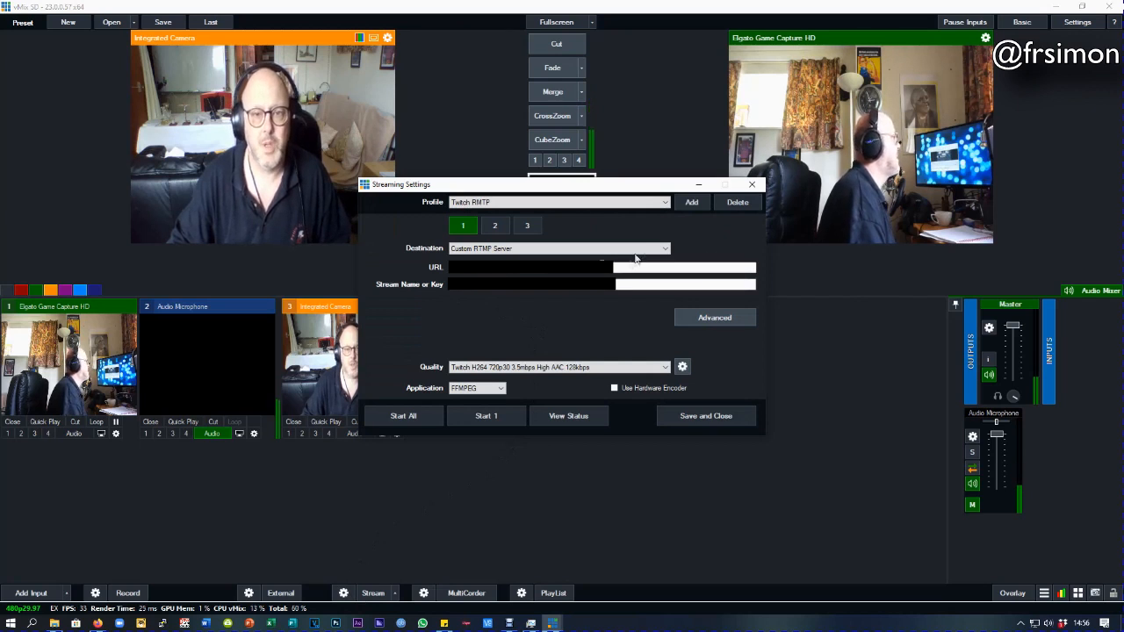
left_click(664, 204)
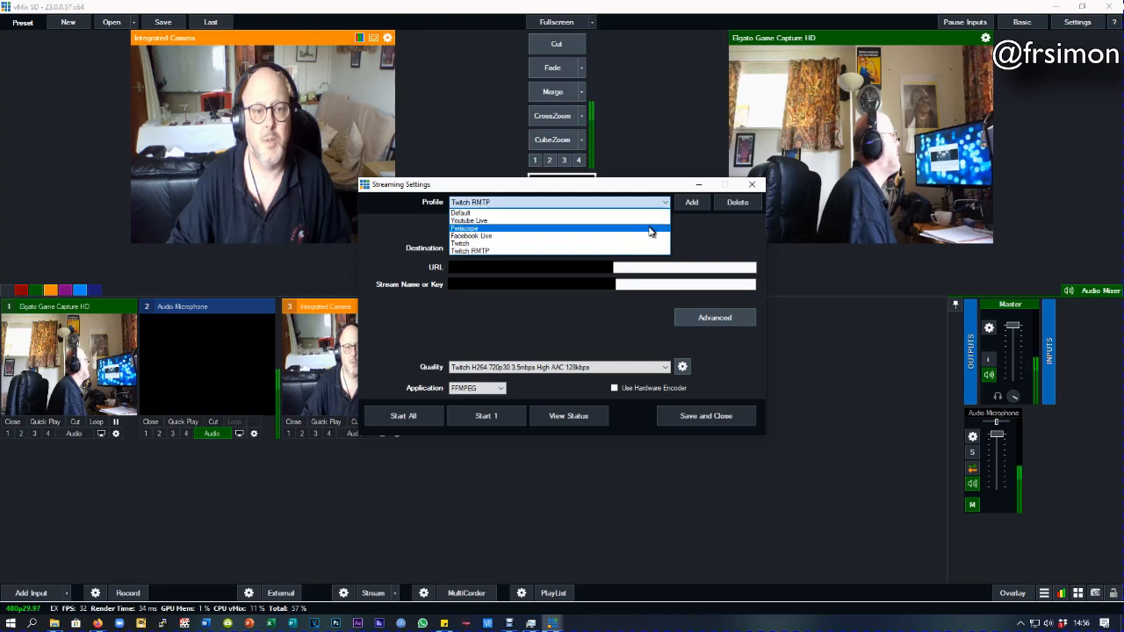
left_click(649, 228)
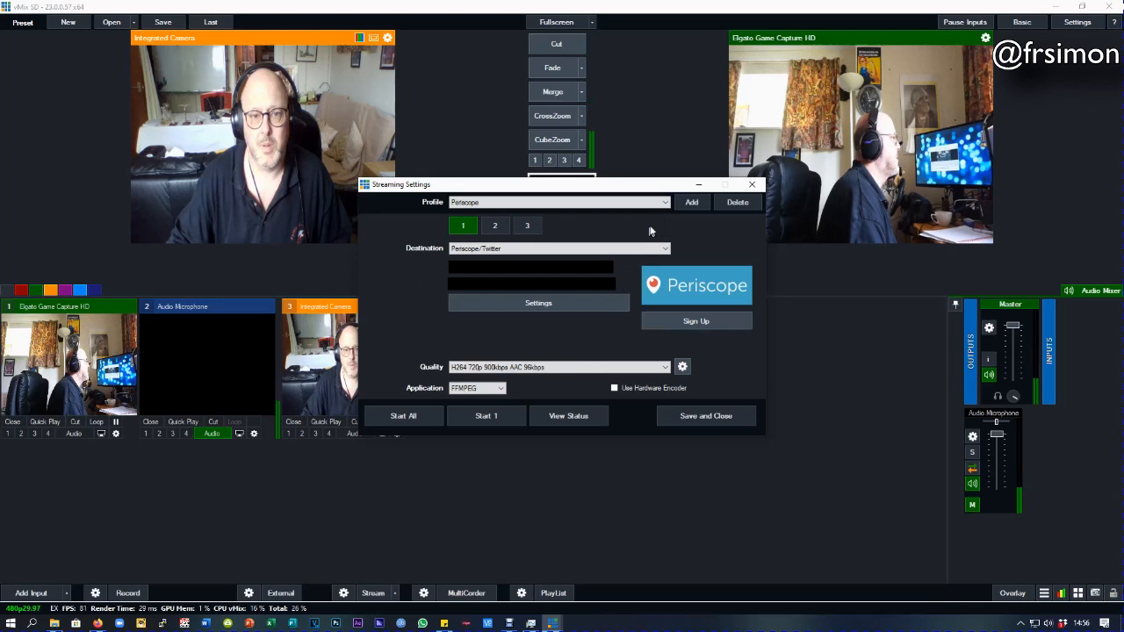
left_click(664, 203)
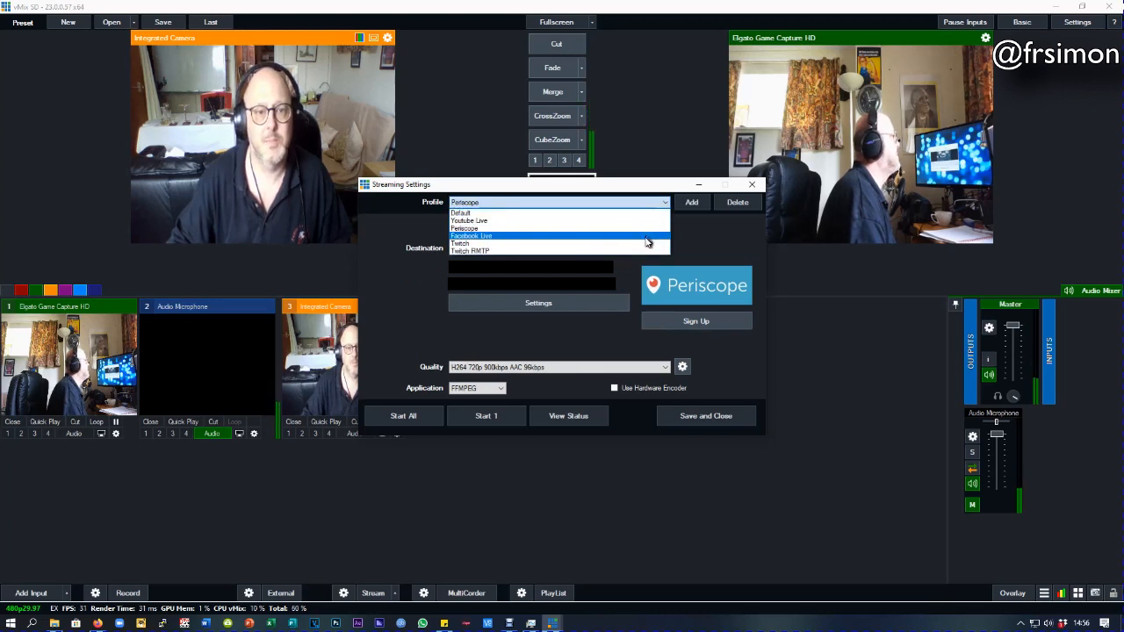
left_click(647, 236)
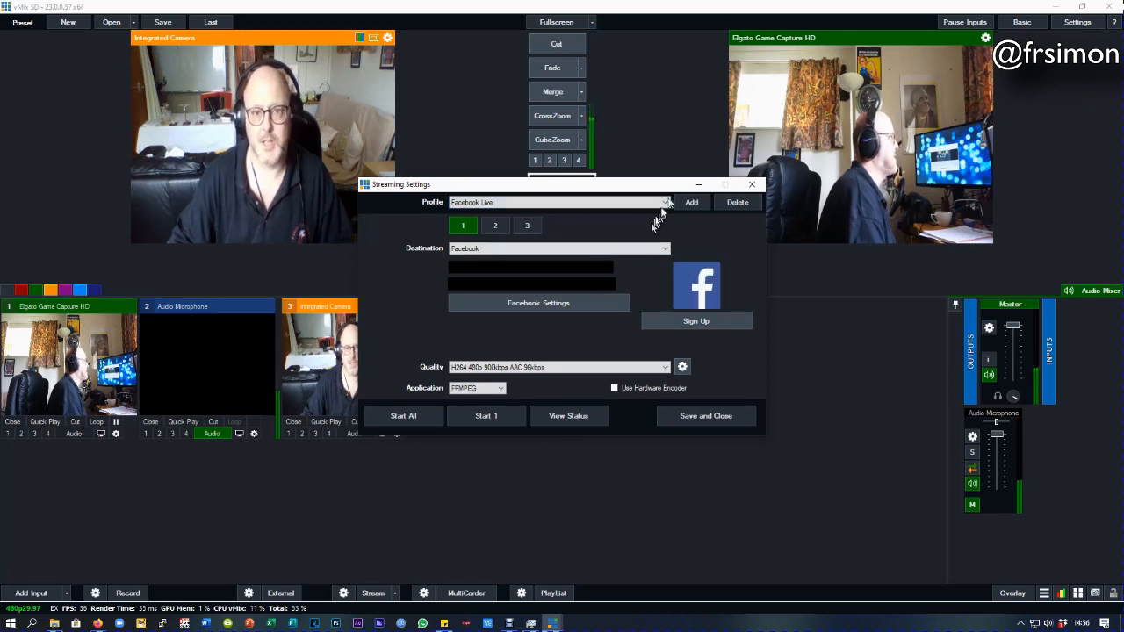
Step: Switch the streaming profile to Youtube Live and then to Twitch RMTP, and save the streaming settings
left_click(666, 202)
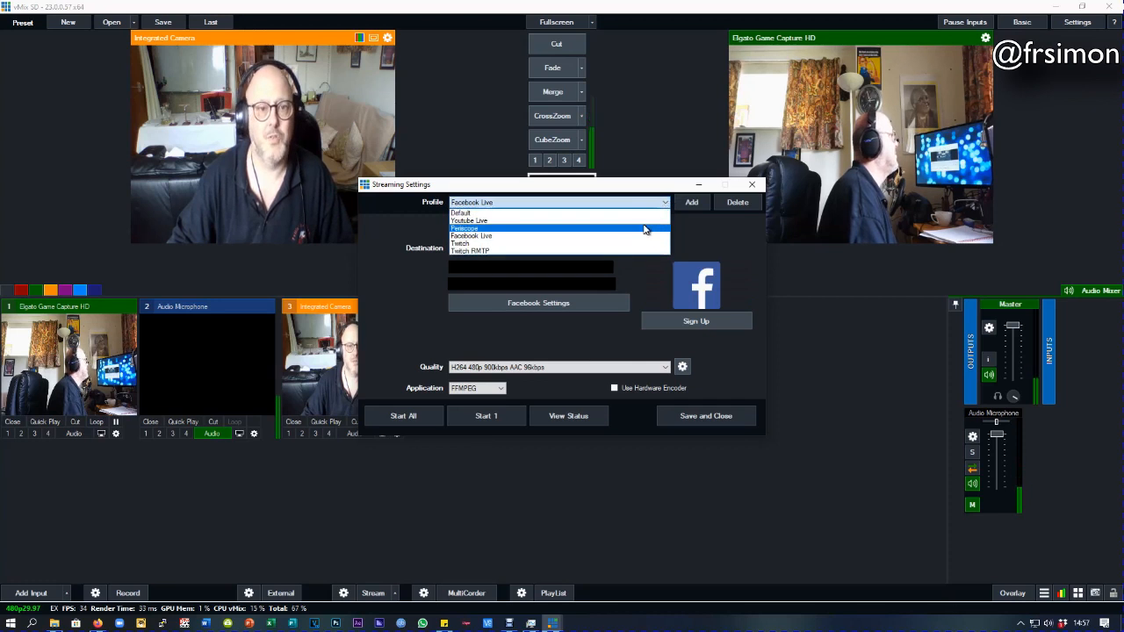
left_click(643, 220)
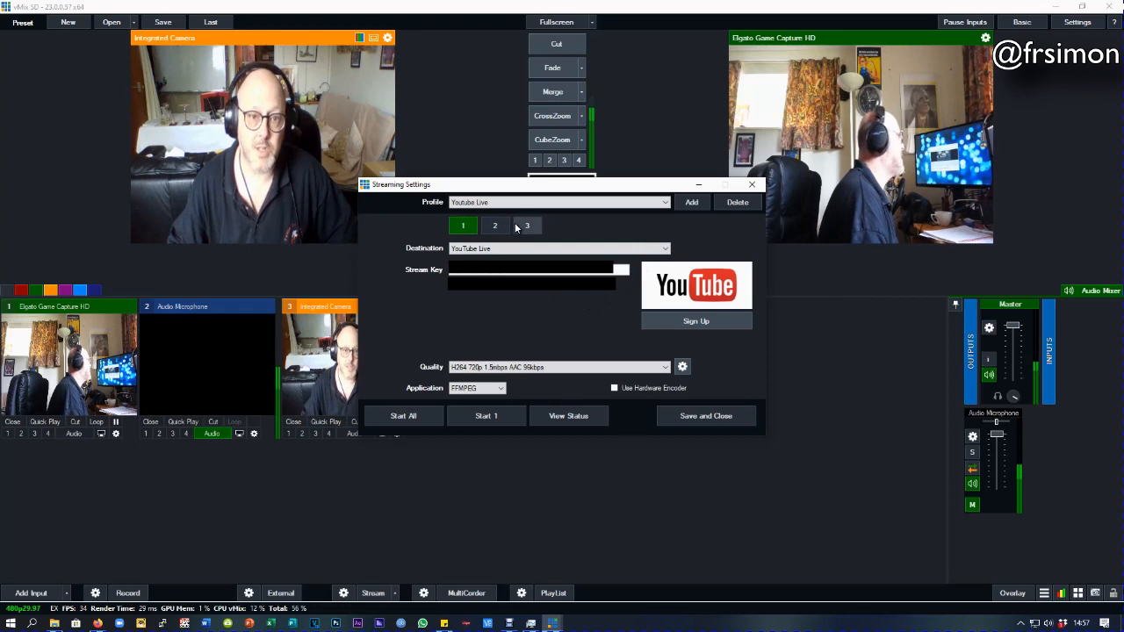
left_click(666, 203)
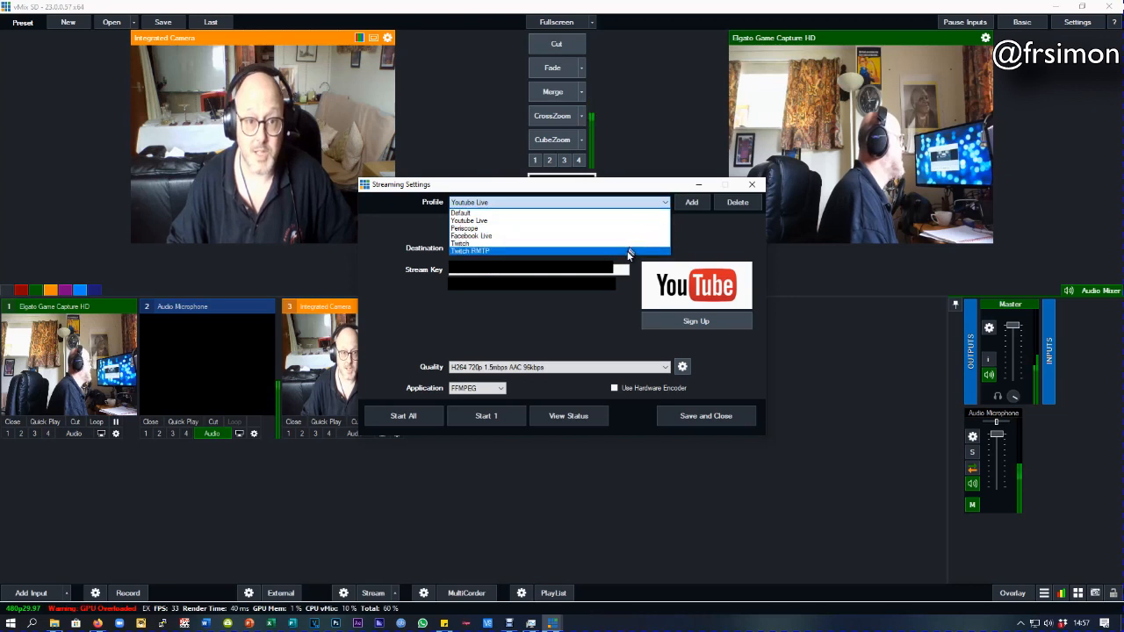
left_click(628, 251)
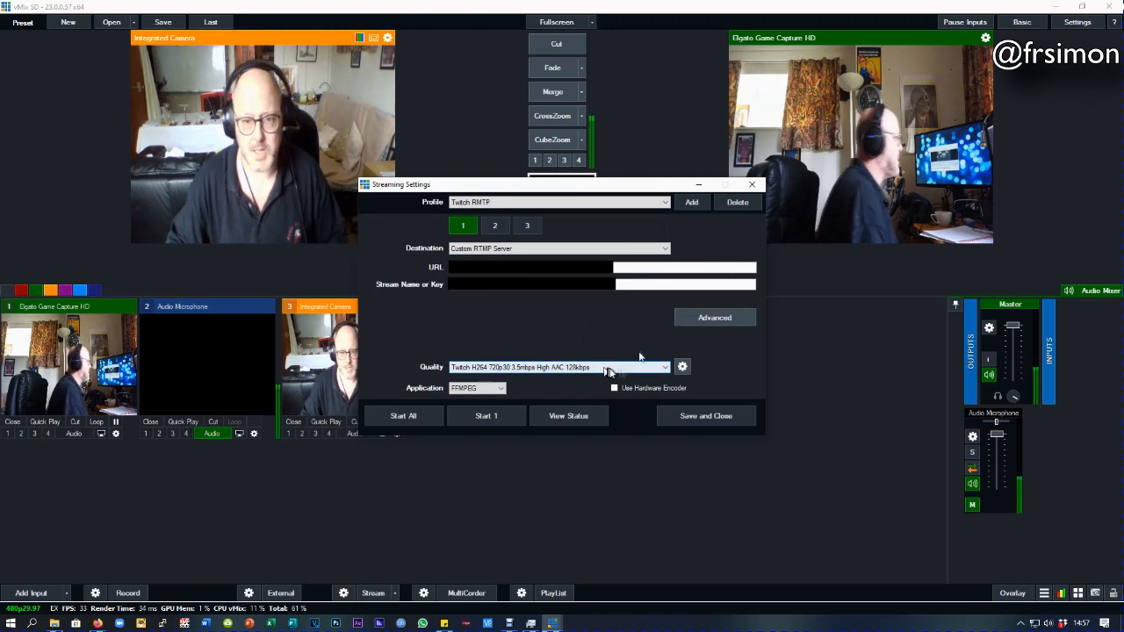
left_click(695, 417)
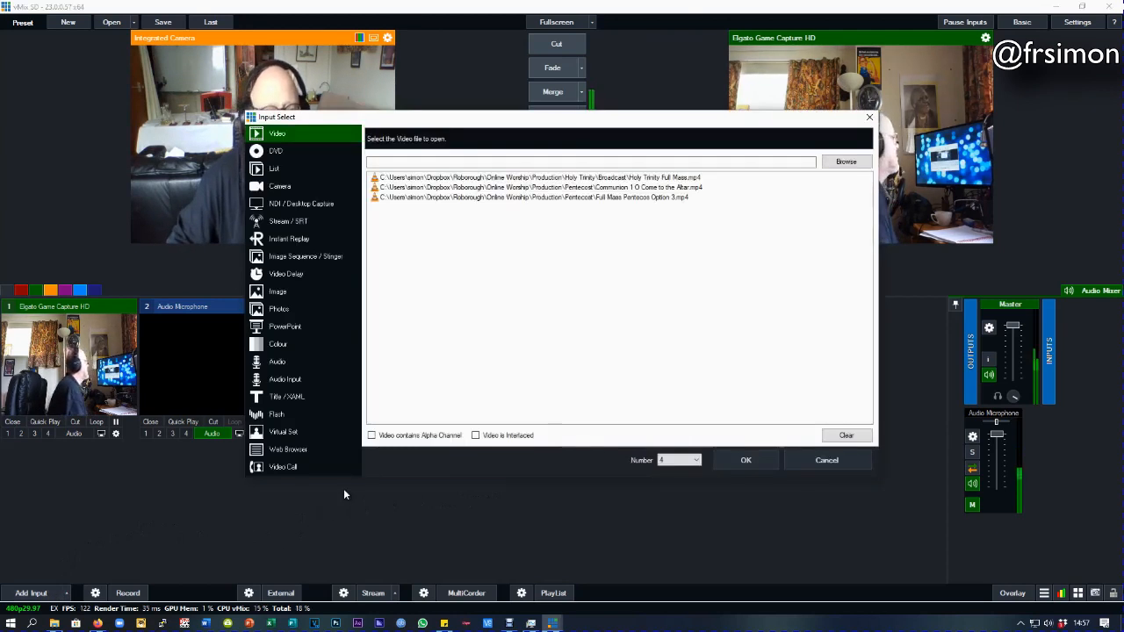
Step: Add a new title input using the Spinner 180 template from the GT Title collection
left_click(287, 398)
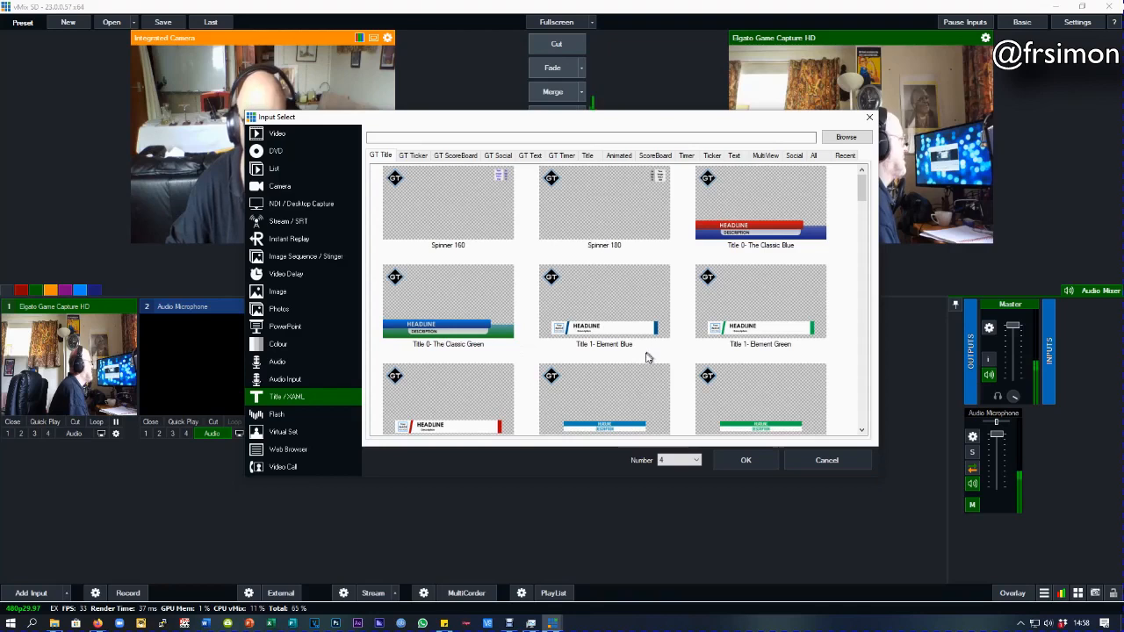
left_click(612, 207)
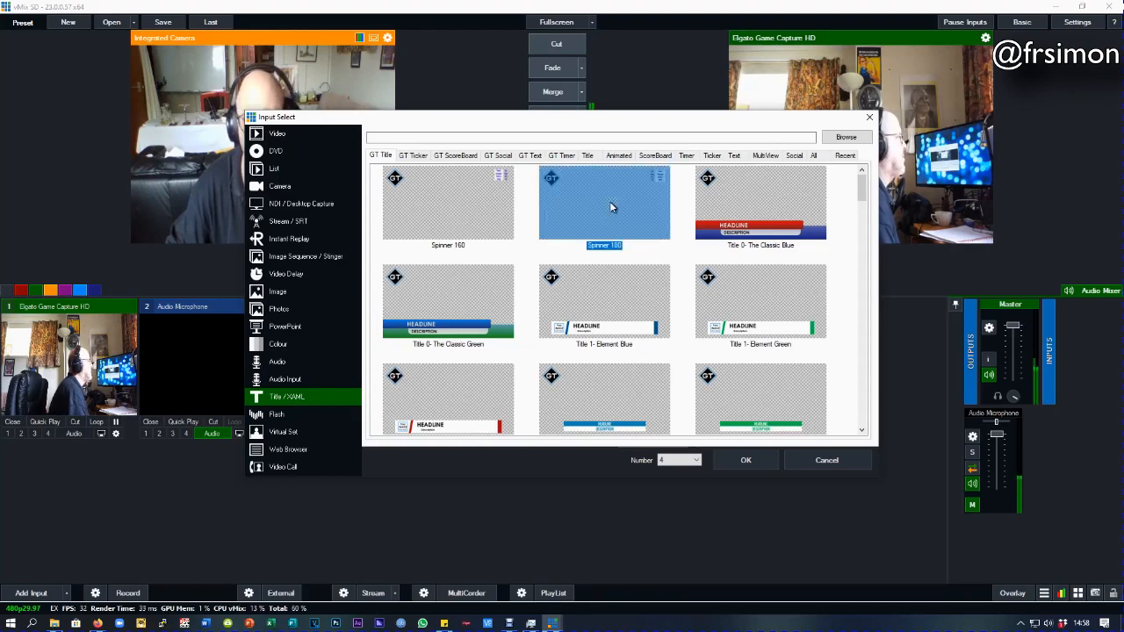
left_click(744, 460)
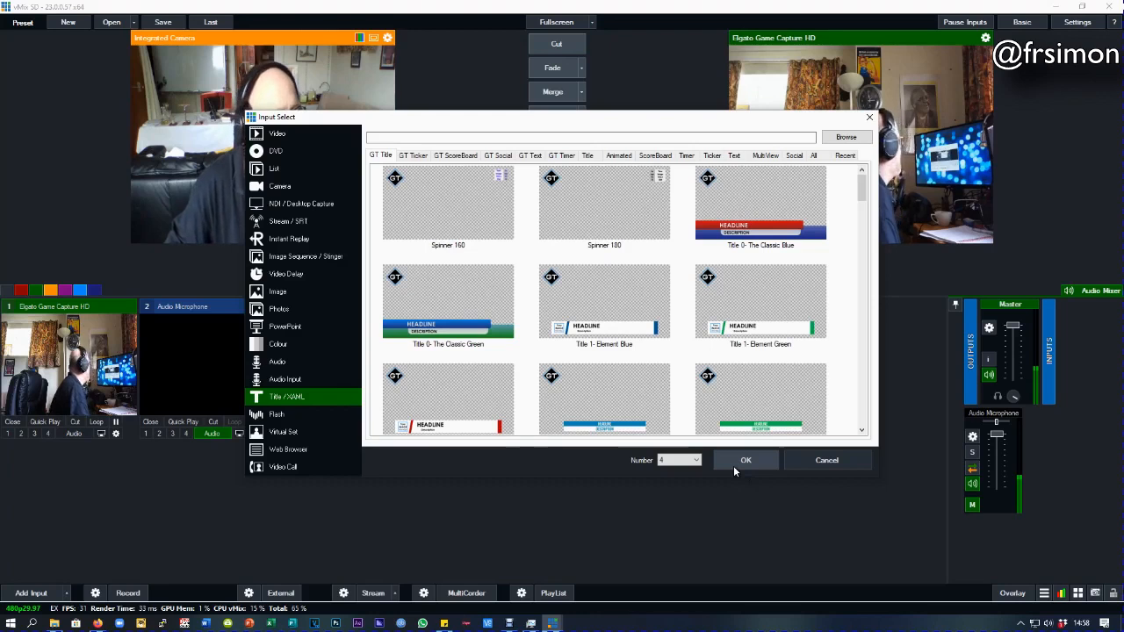
left_click(738, 462)
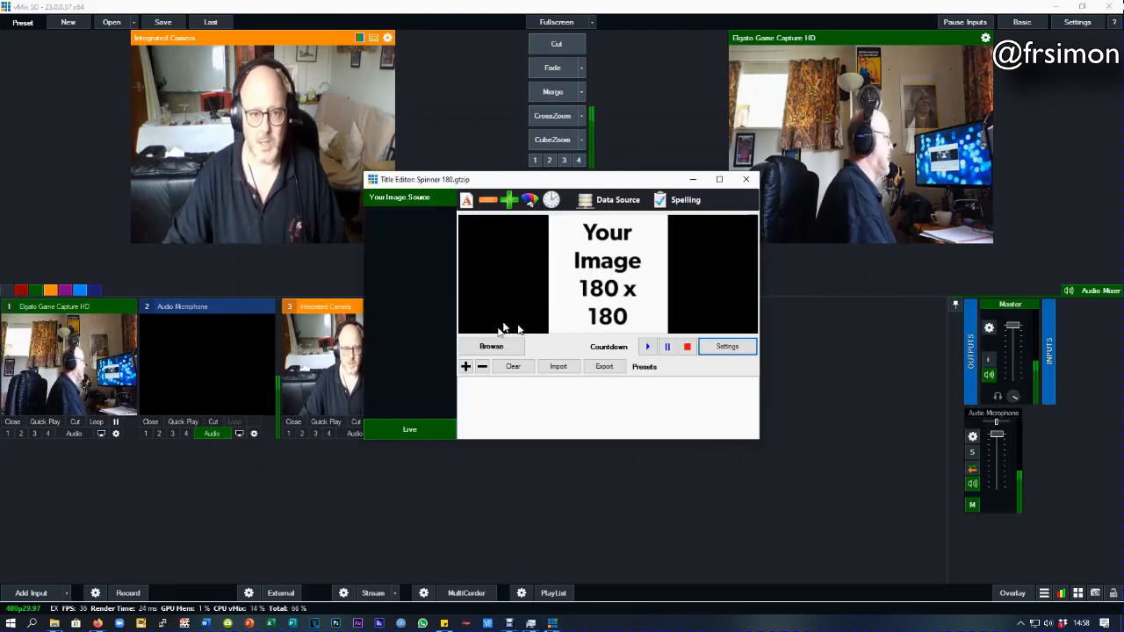
Step: Load holyfamily_vectorized_no_background.png as the spinner's image and show the spinner on overlay channel 4
left_click(492, 347)
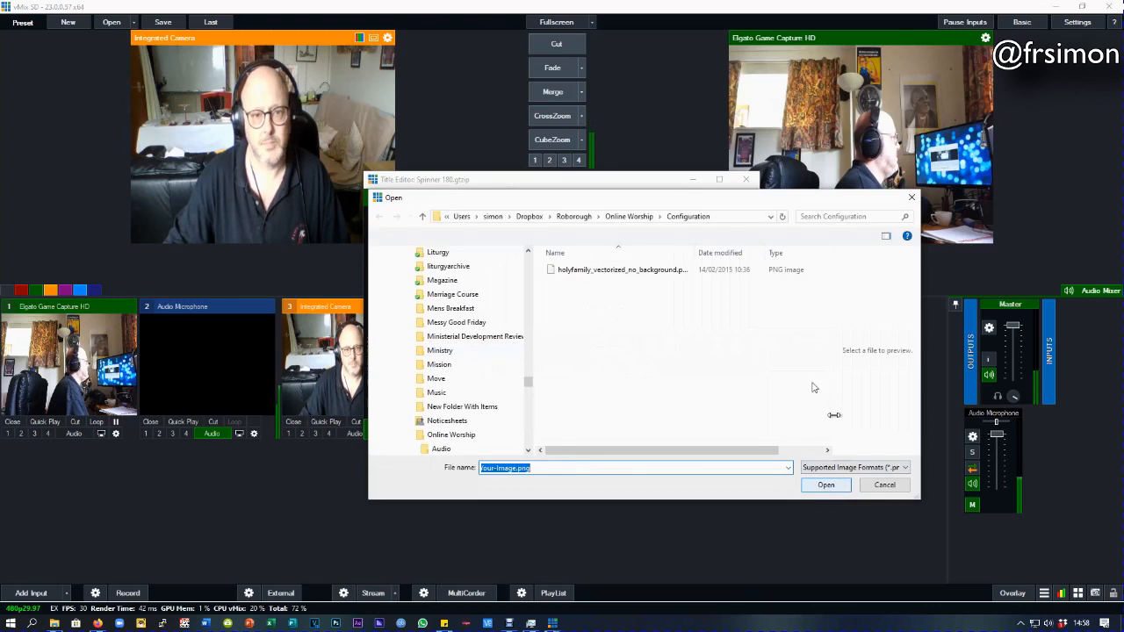
left_click(667, 274)
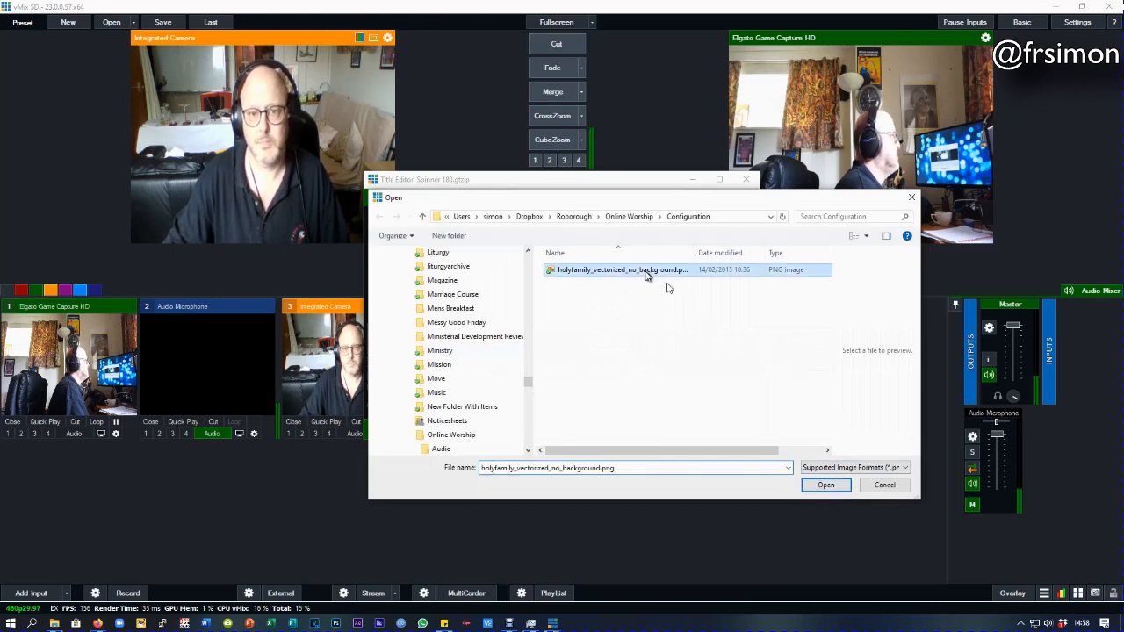
left_click(826, 486)
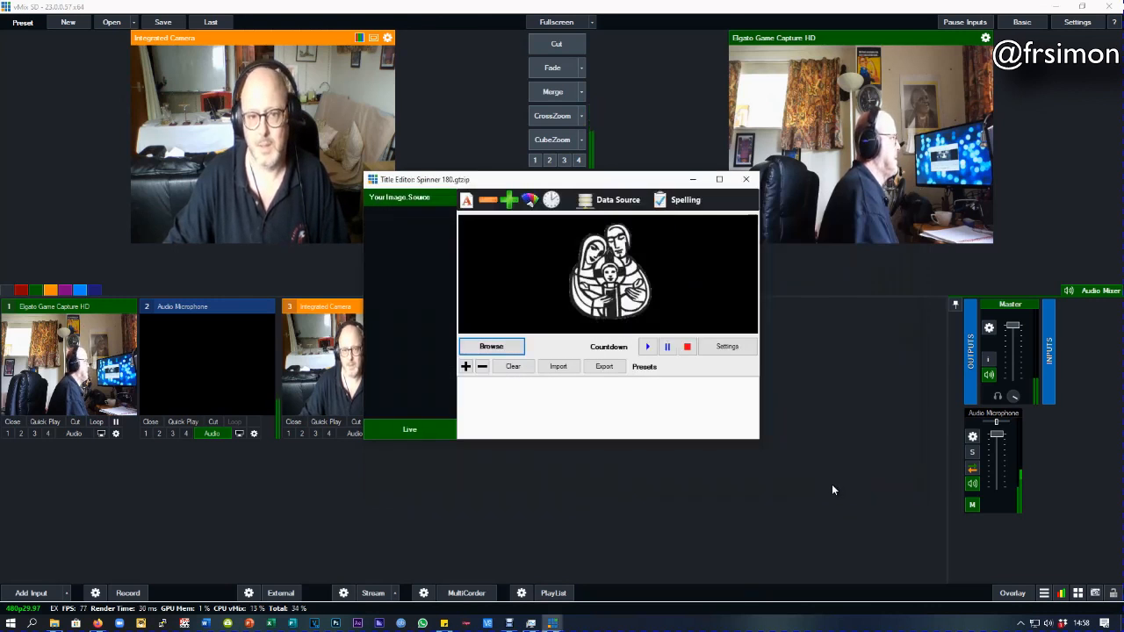
left_click(746, 179)
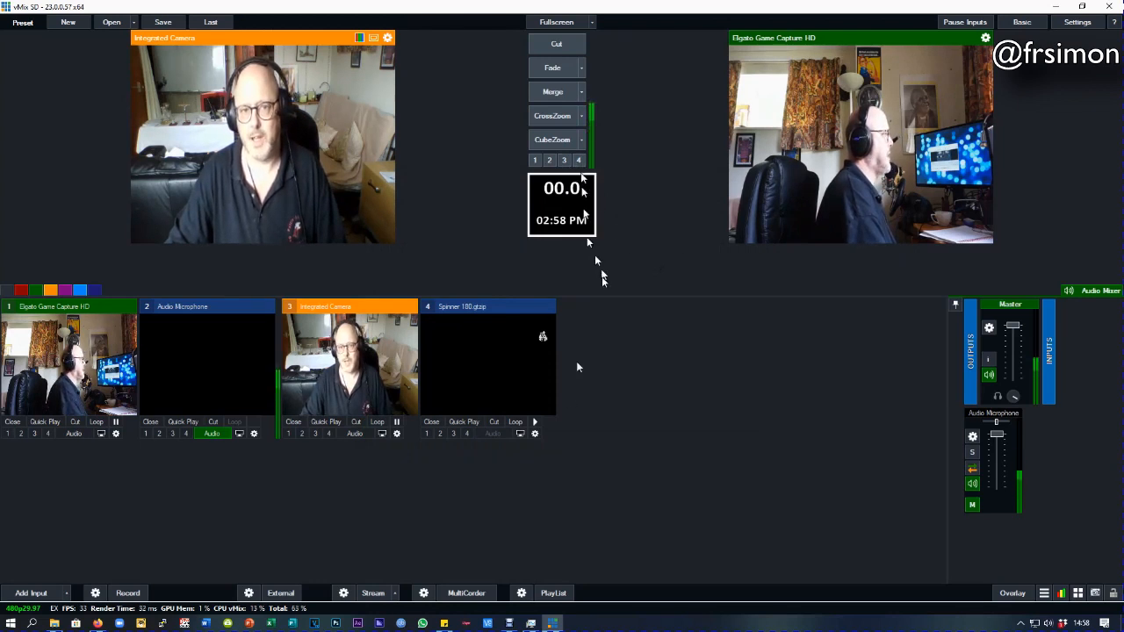
left_click(467, 434)
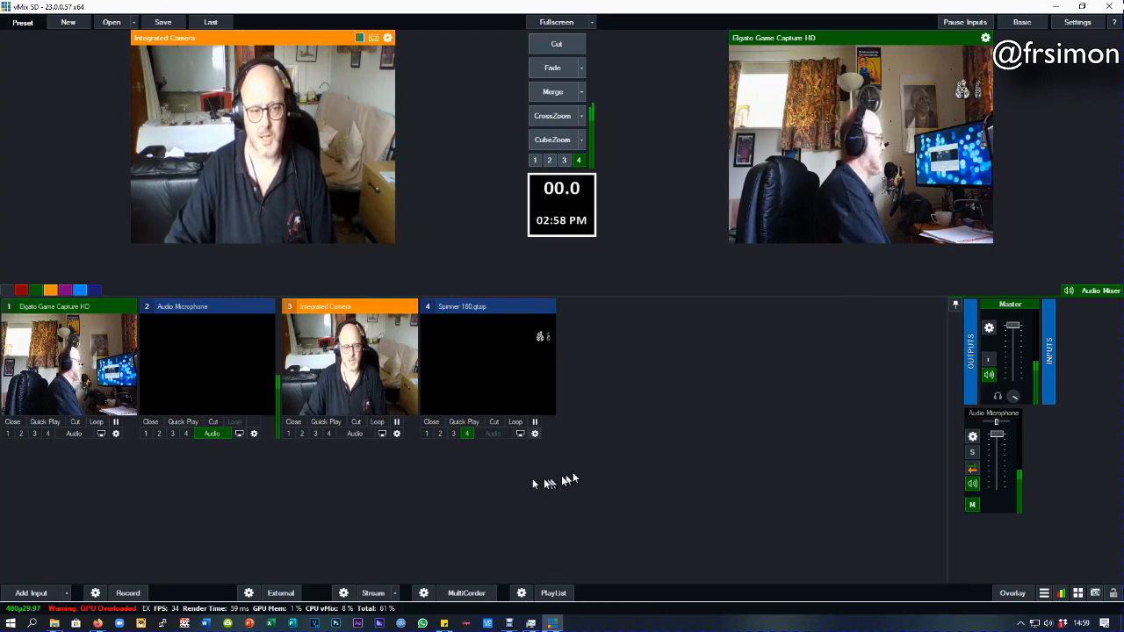
Step: Open the Spinner 180 position settings and try moving the logo down and inward and enlarging it to a zoom of 1.811
left_click(534, 433)
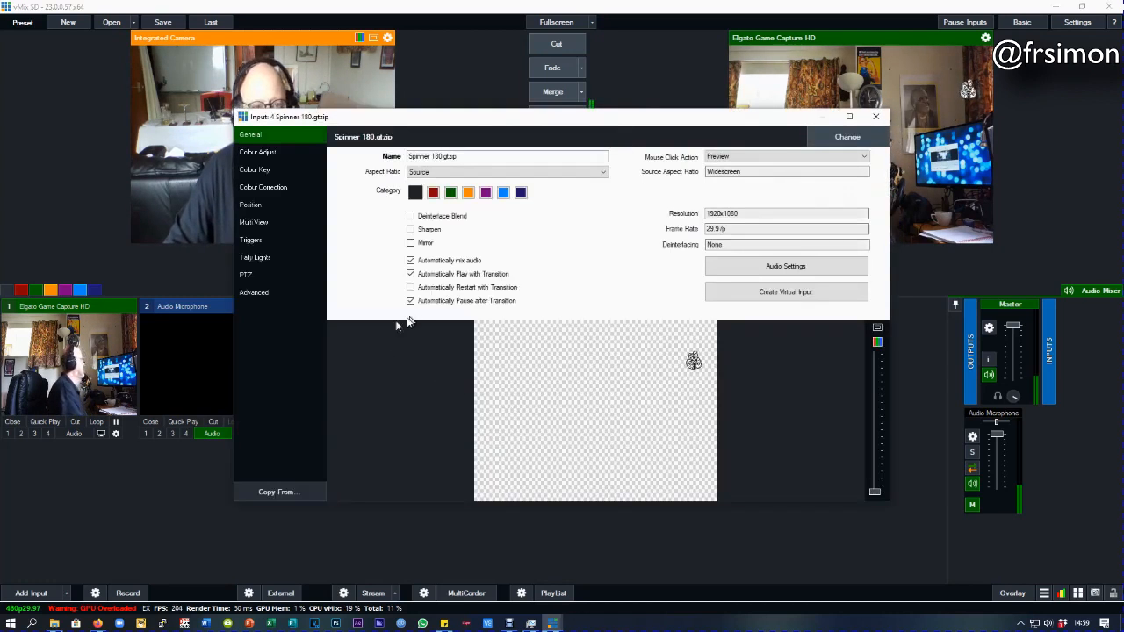
left_click(260, 208)
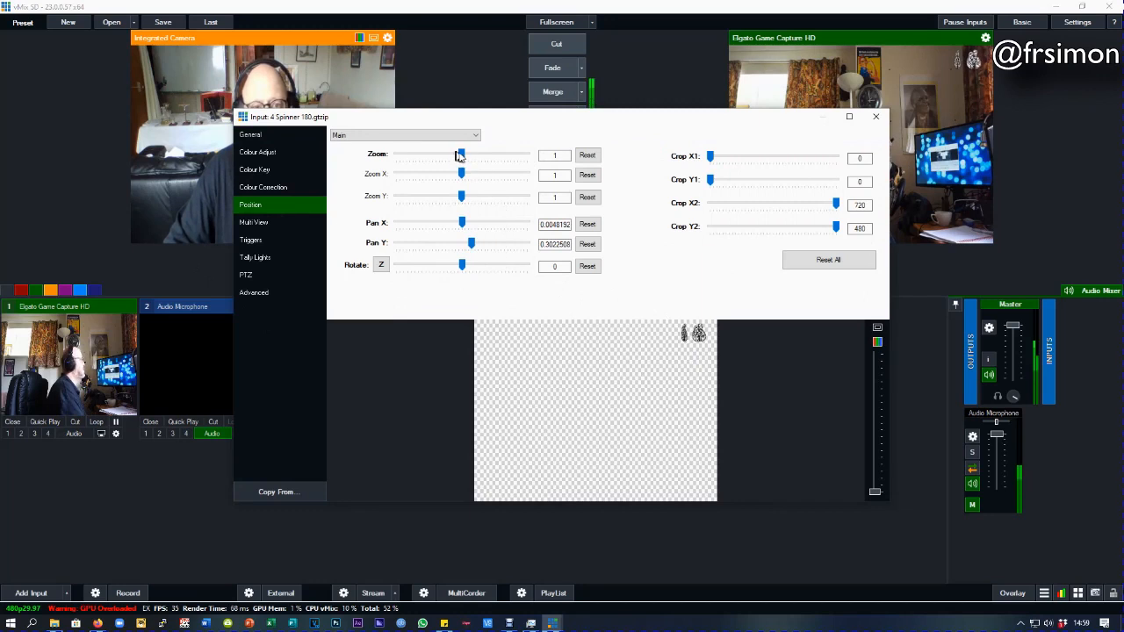
left_click_drag(463, 156, 454, 170)
left_click_drag(681, 343, 577, 393)
left_click_drag(456, 161, 477, 160)
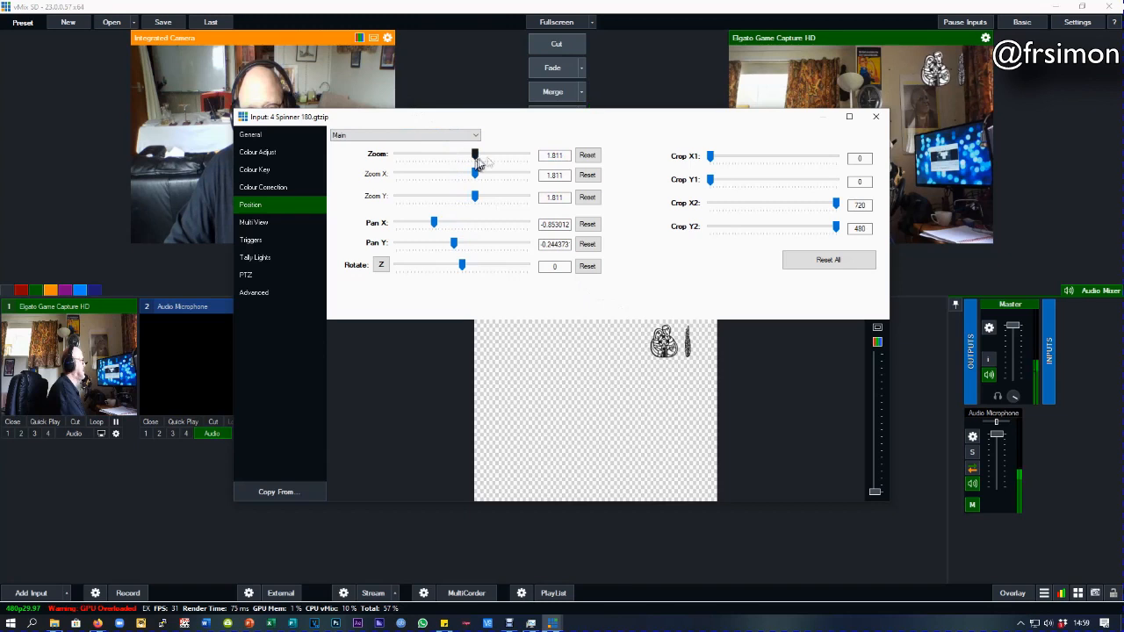
Step: Reset the spinner's zoom to 1, place the logo in the lower-right corner of the frame, and close its settings
left_click(583, 156)
left_click(588, 199)
left_click_drag(588, 391, 703, 484)
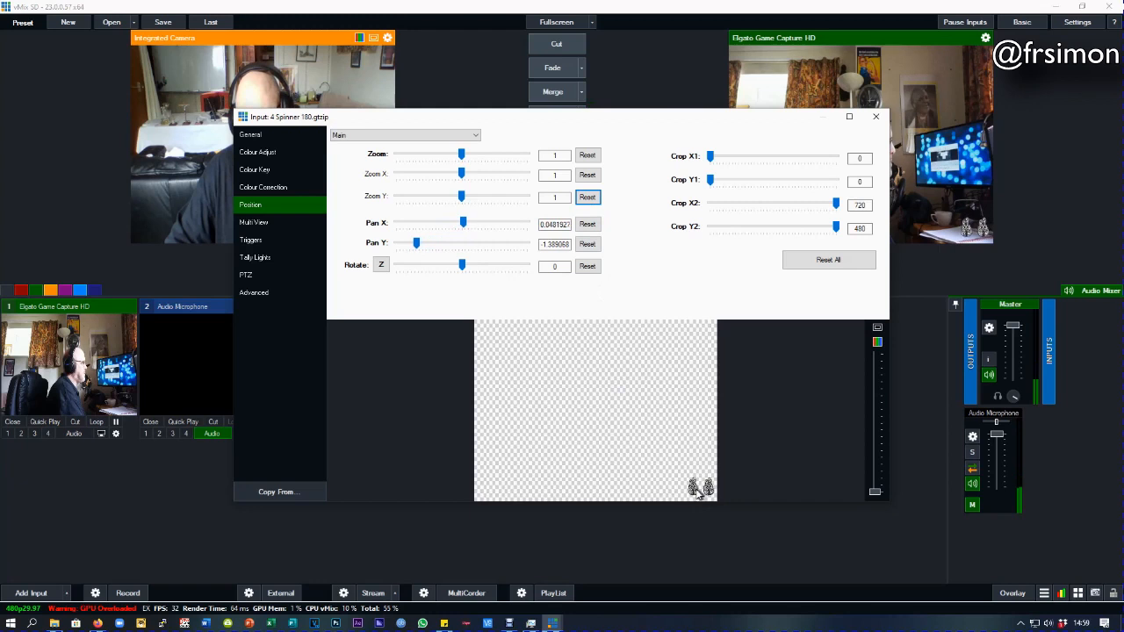
left_click(877, 118)
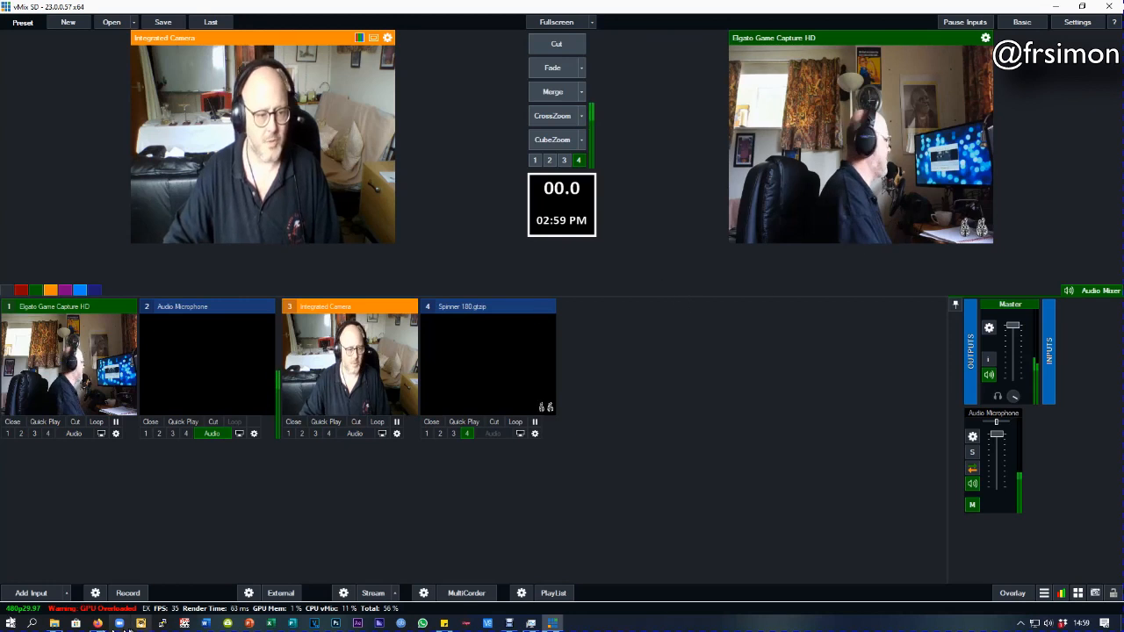
Step: Add another title input using the Title 13- Wipe Out Blue template from the GT Title collection
left_click(32, 596)
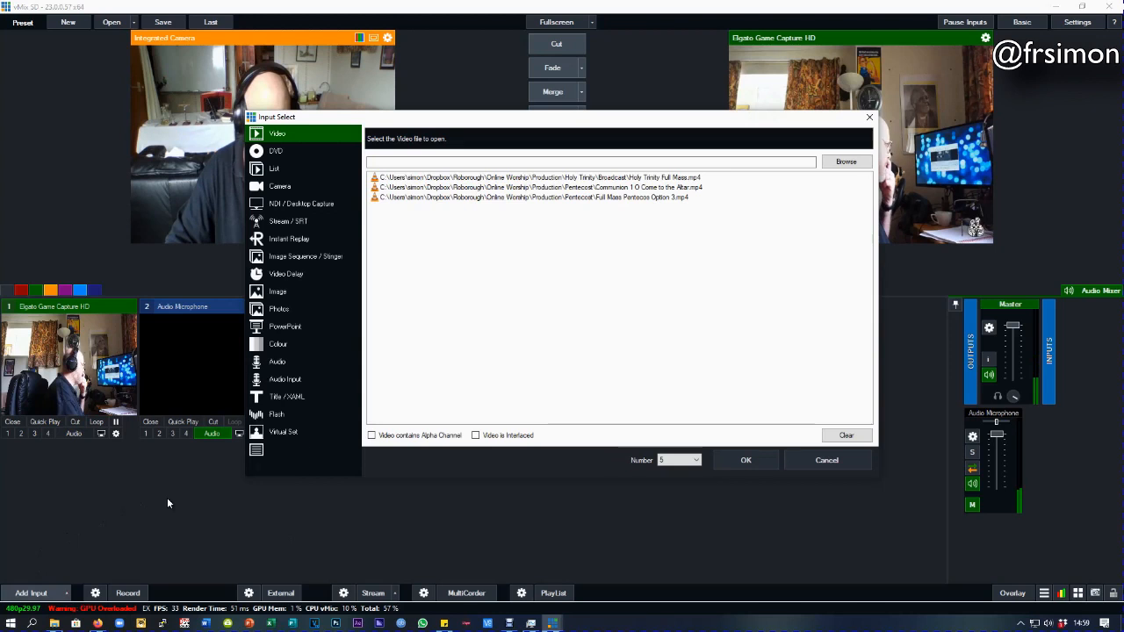
left_click(282, 400)
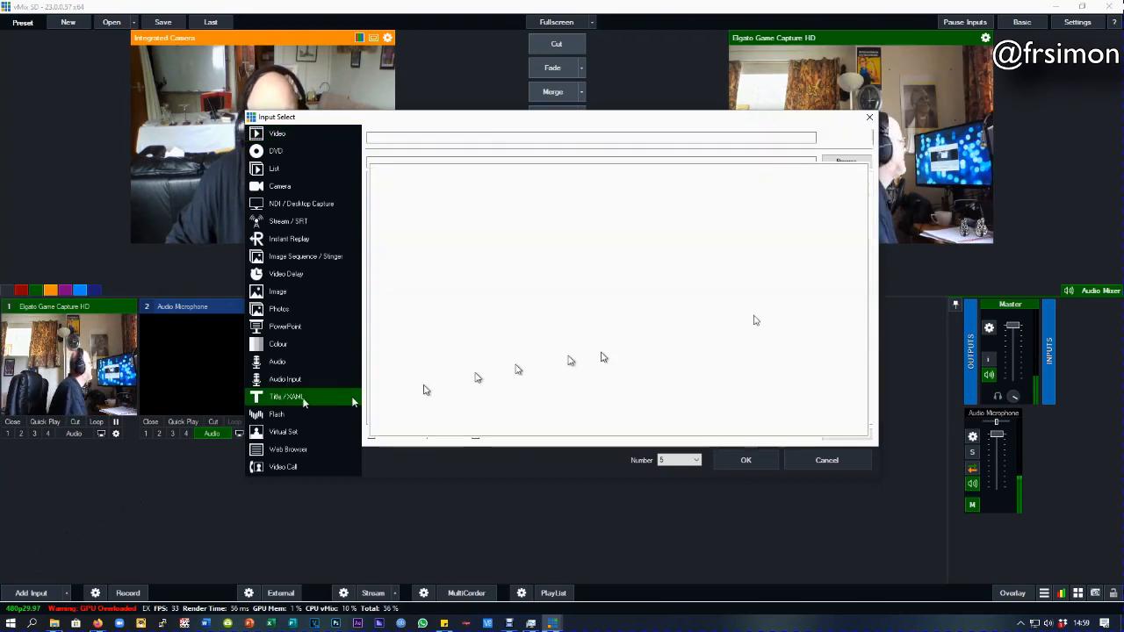
scroll(670, 297, "down", 3)
scroll(669, 297, "down", 10)
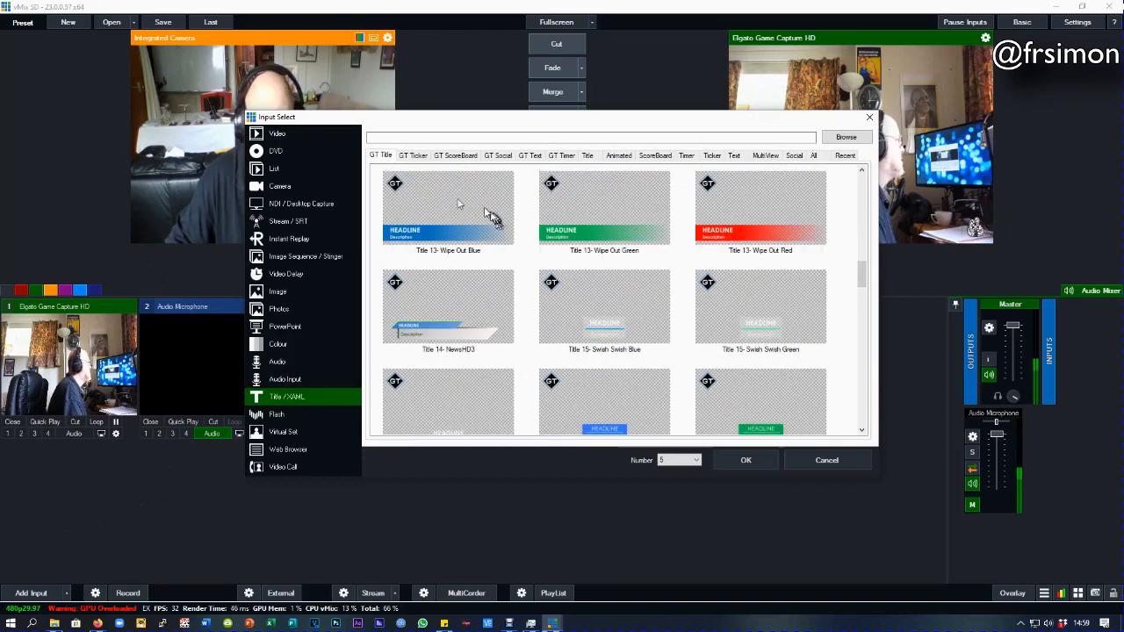
left_click(461, 226)
left_click(764, 463)
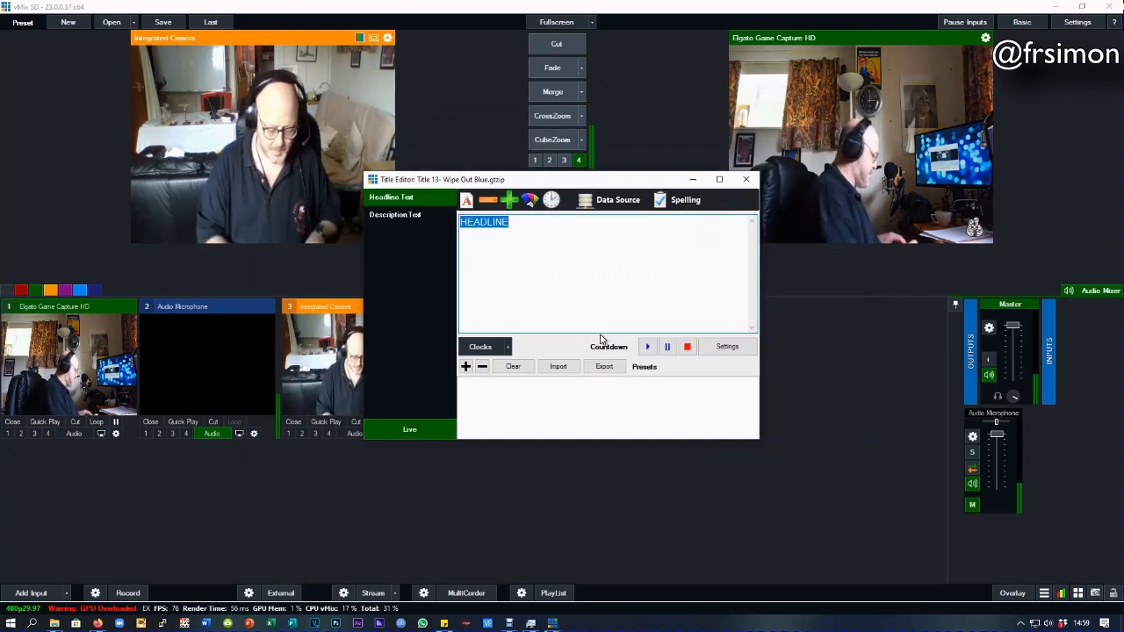
Step: Set the title's headline to "Welcome to my Broadcast" and its description to "Live from the Vicar's Study"
type("Welcome t")
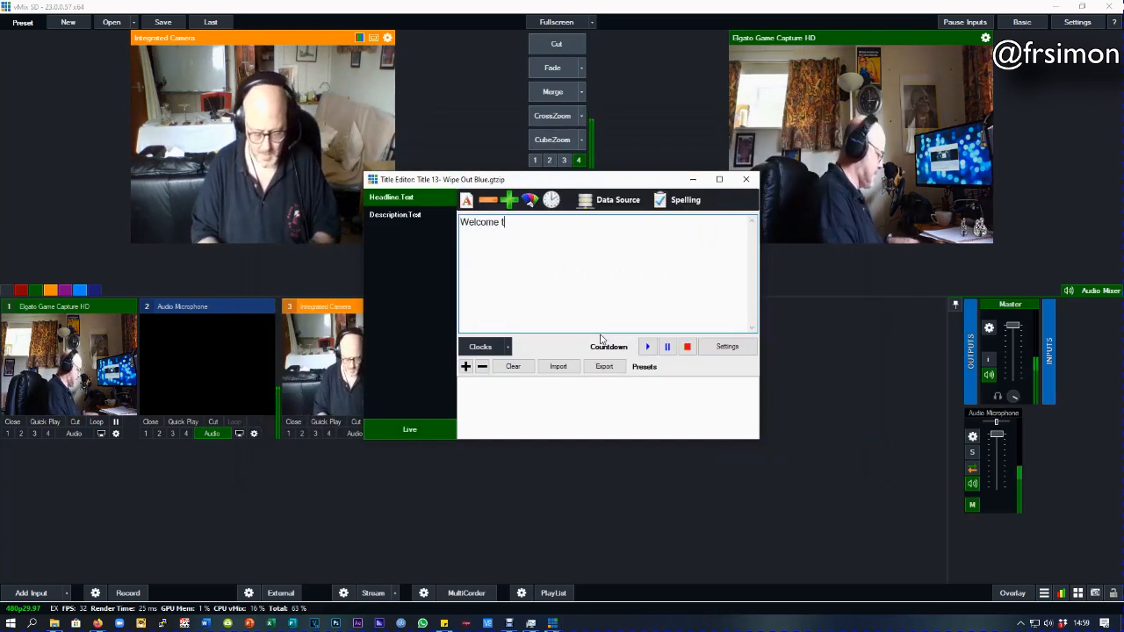
type("o my Broadcast")
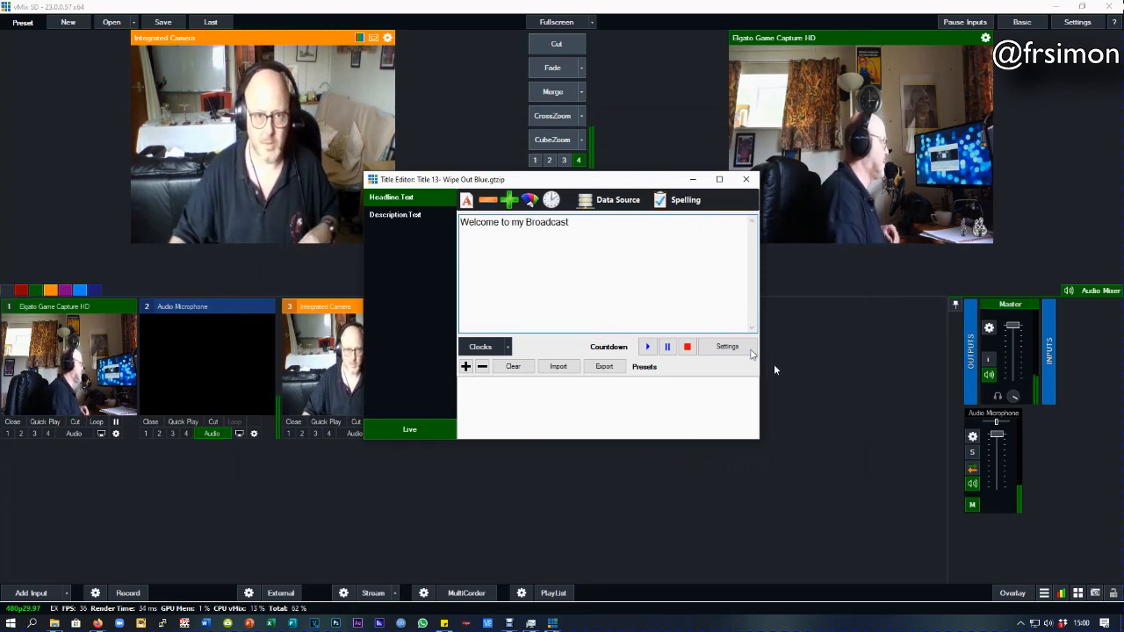
left_click(423, 214)
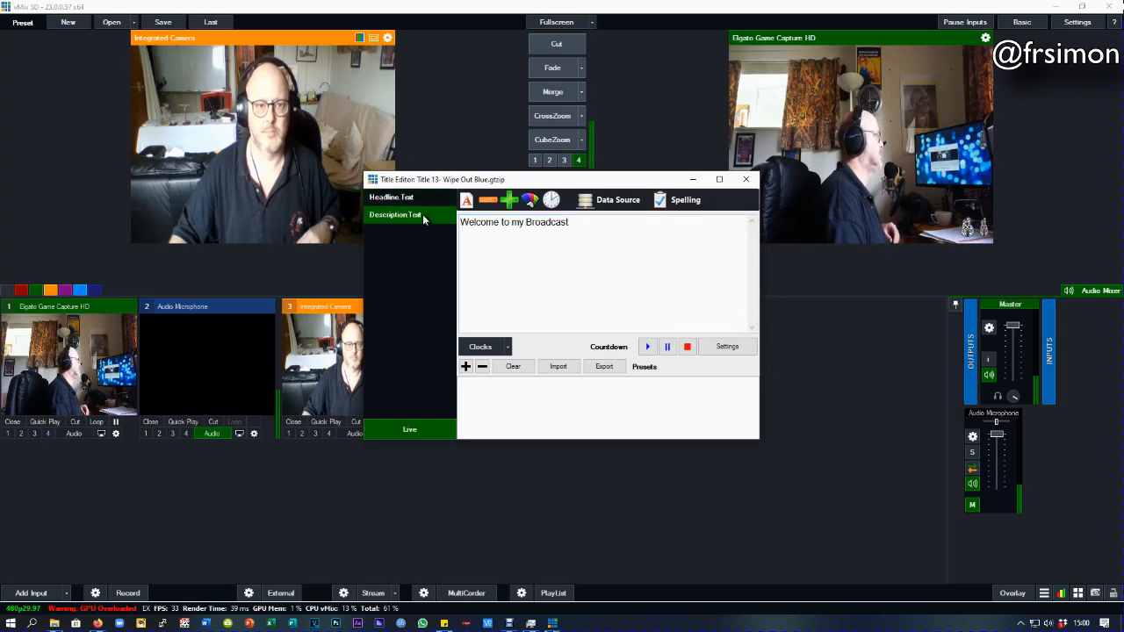
type("L")
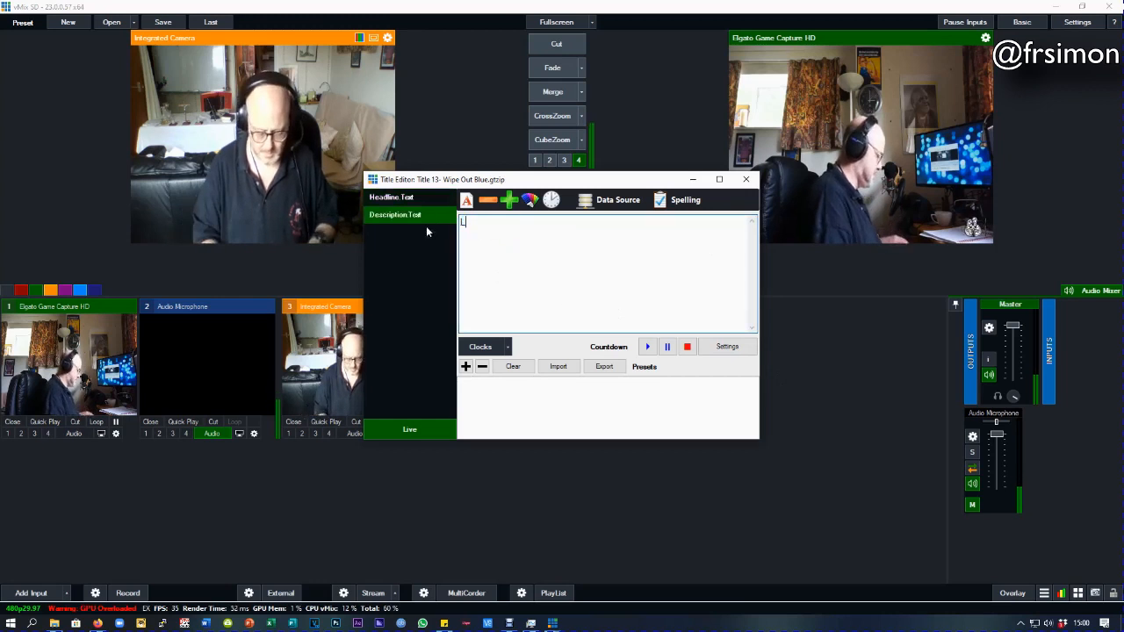
type("ive from the ")
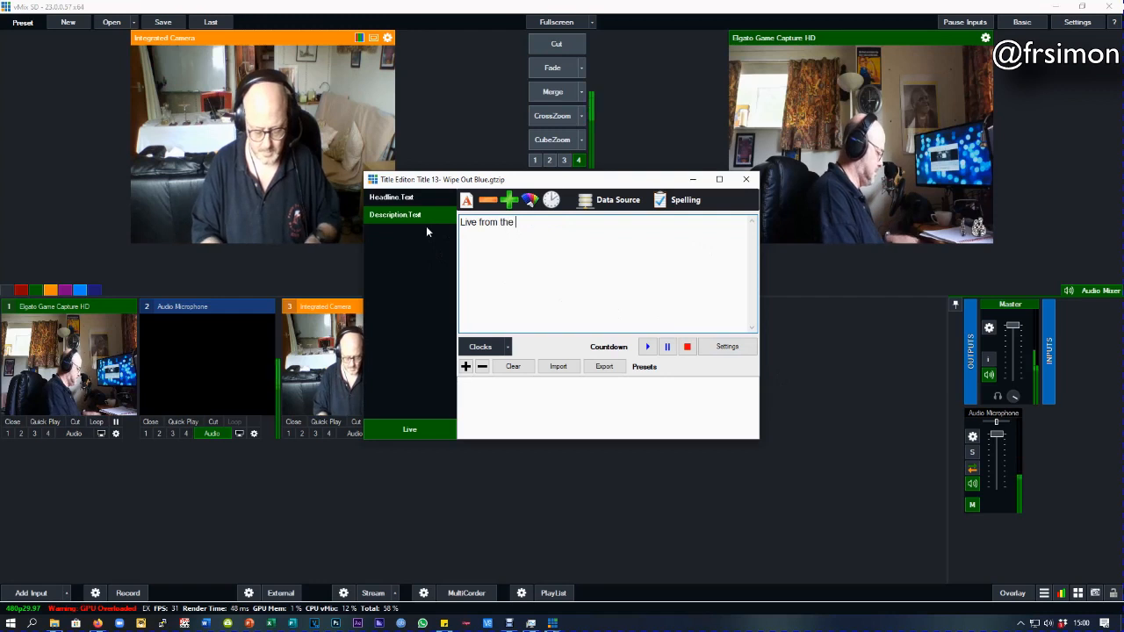
type("Vicar's Study")
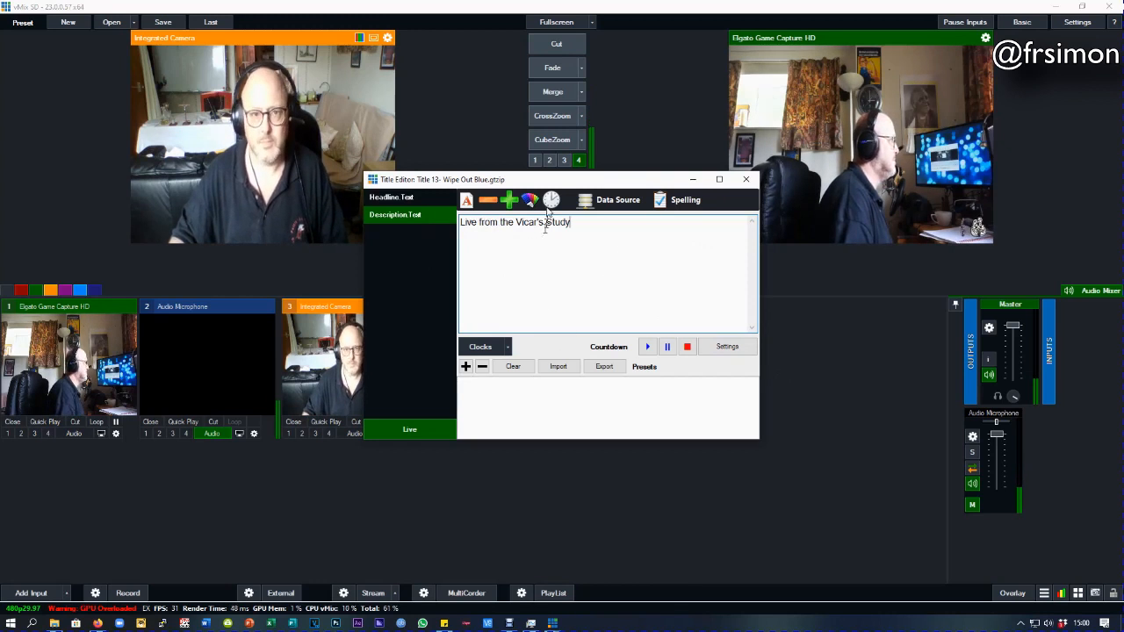
Step: Show the Wipe Out Blue title on overlay channel 1 and close its title editor
left_click_drag(544, 182, 255, 118)
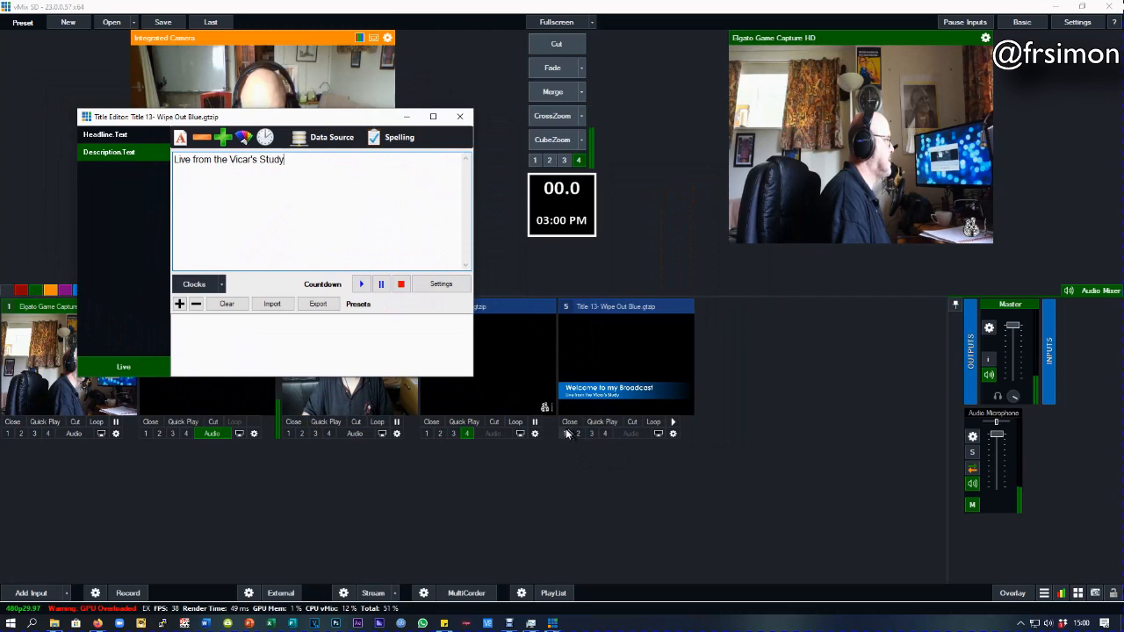
left_click(565, 432)
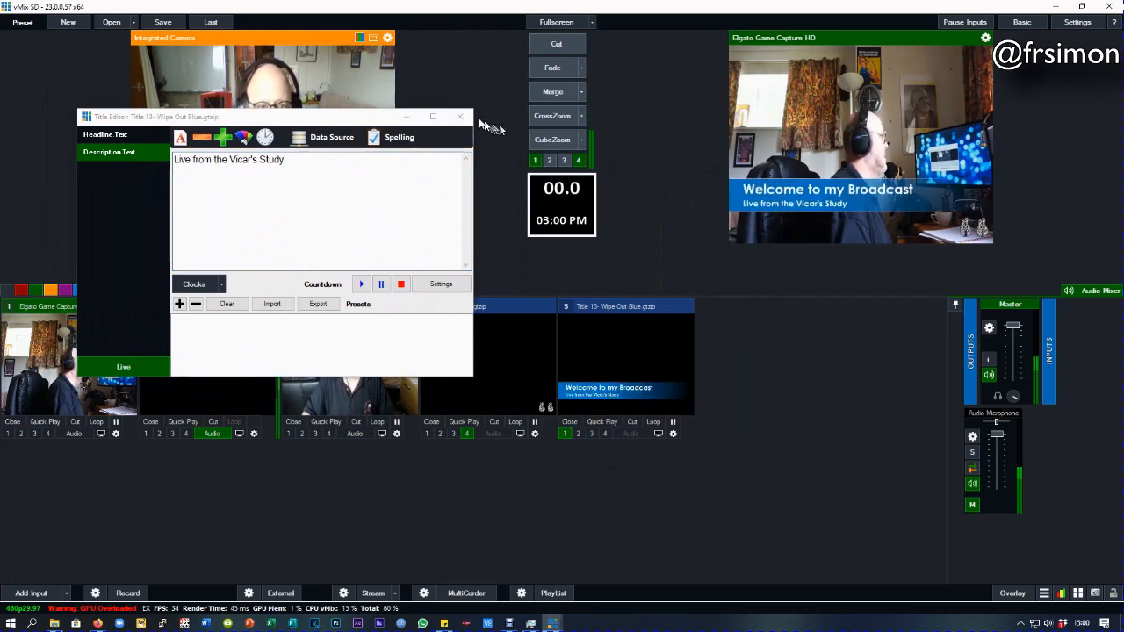
left_click(460, 117)
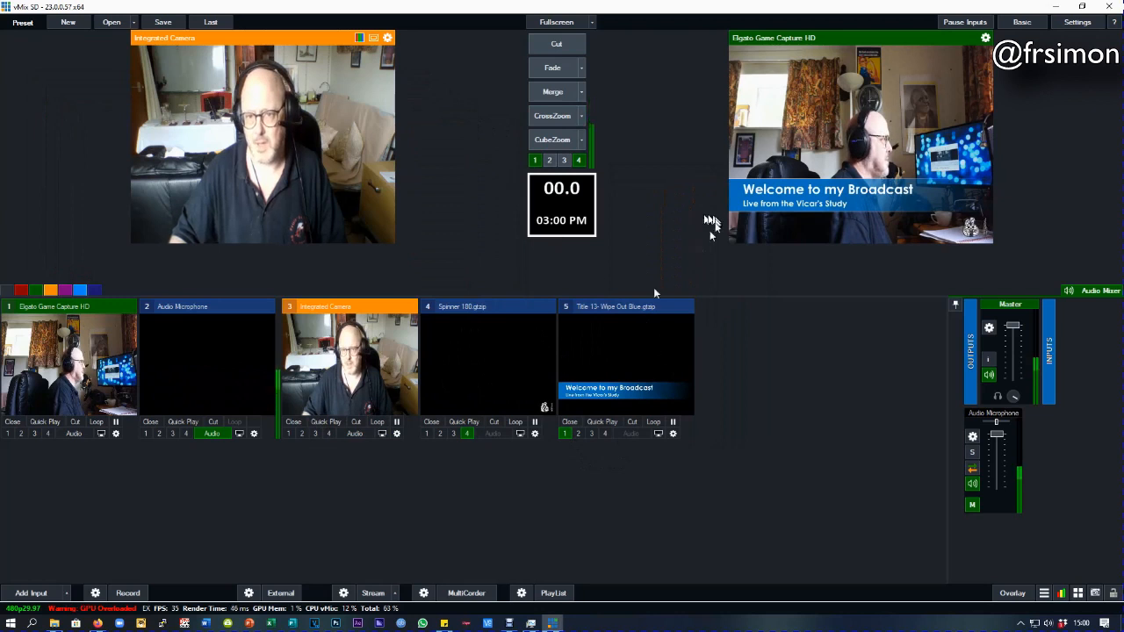
Step: Move the Wipe Out Blue title down to the frame's bottom edge, Pan Y about -0.33, and uncover the live output
left_click(673, 435)
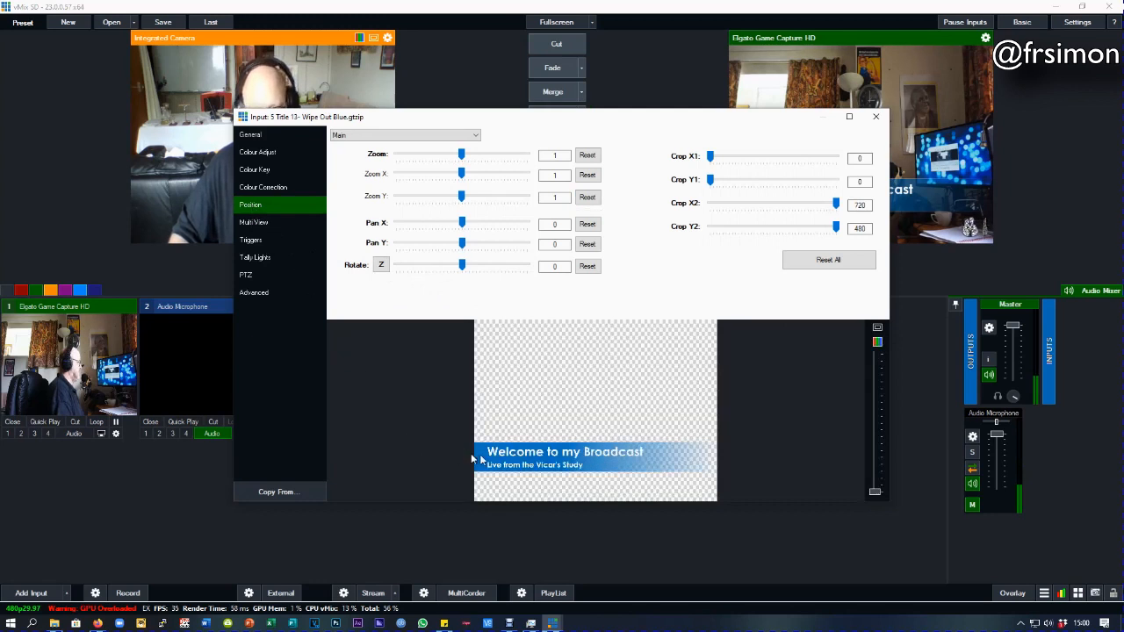
left_click_drag(482, 464, 482, 492)
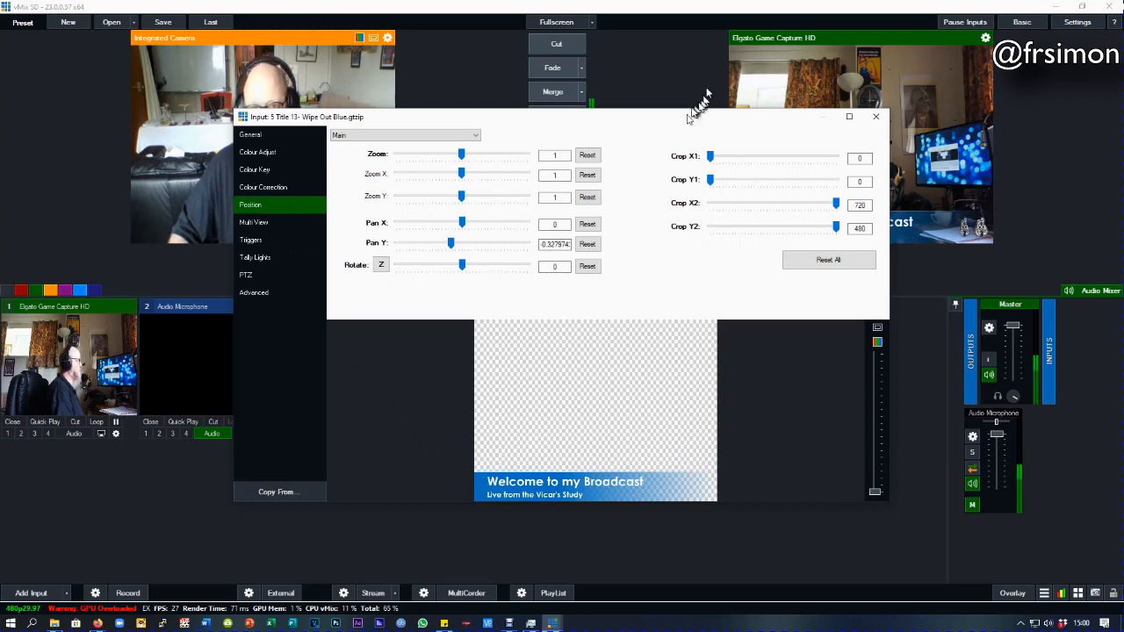
left_click_drag(681, 123, 498, 111)
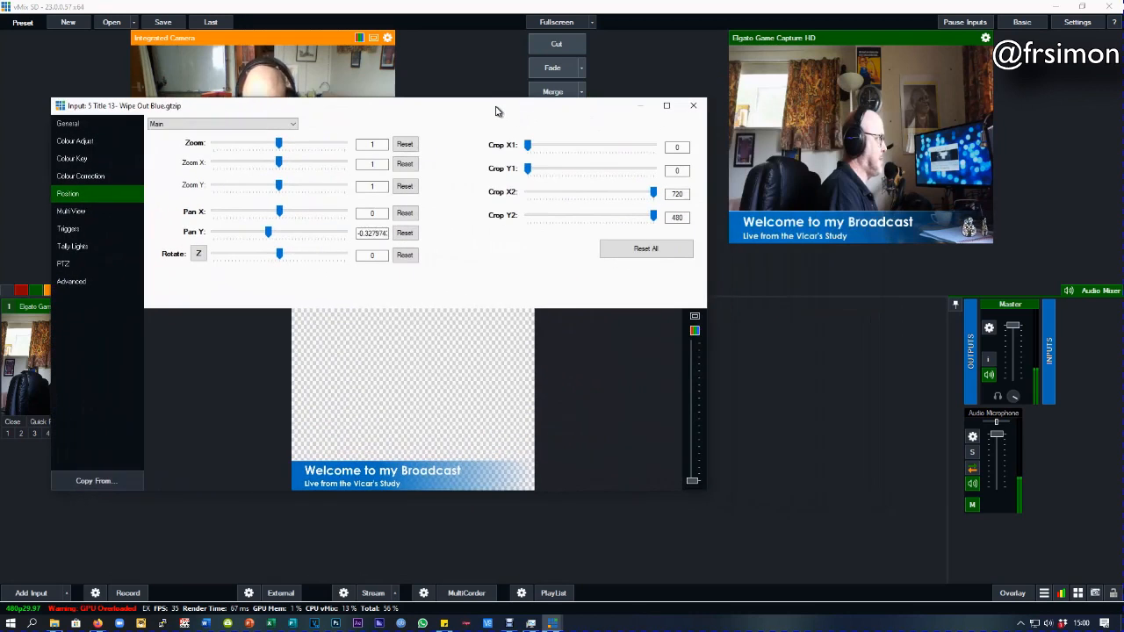
Step: Move the Wipe Out Blue title up to the frame's top edge, Pan Y about 1.35, and close its settings
left_click_drag(380, 474, 377, 324)
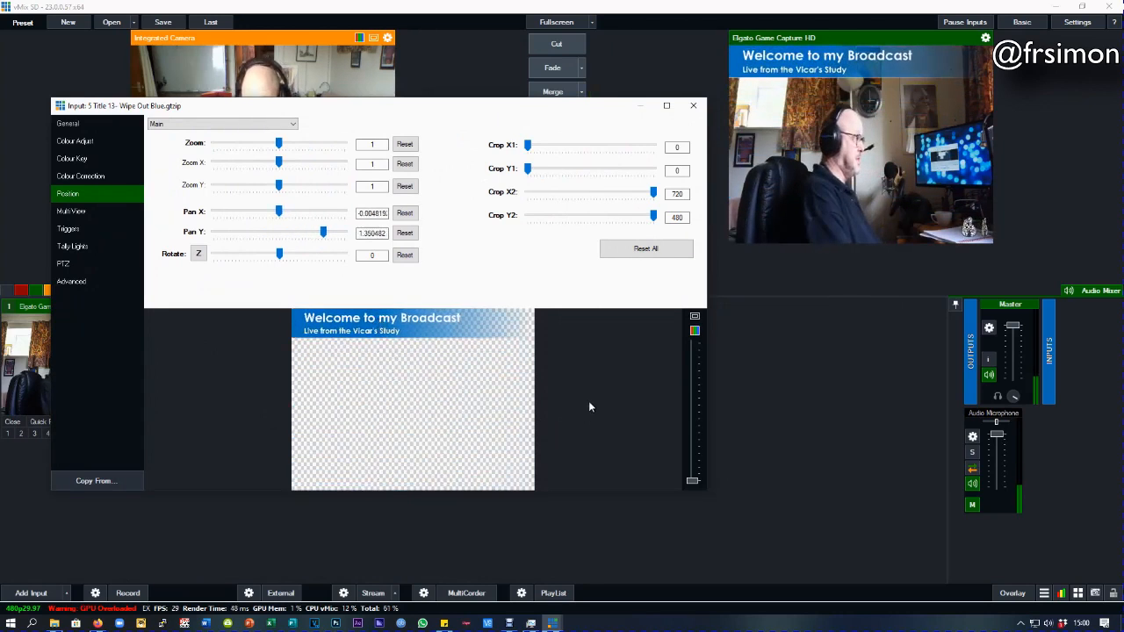
left_click(693, 105)
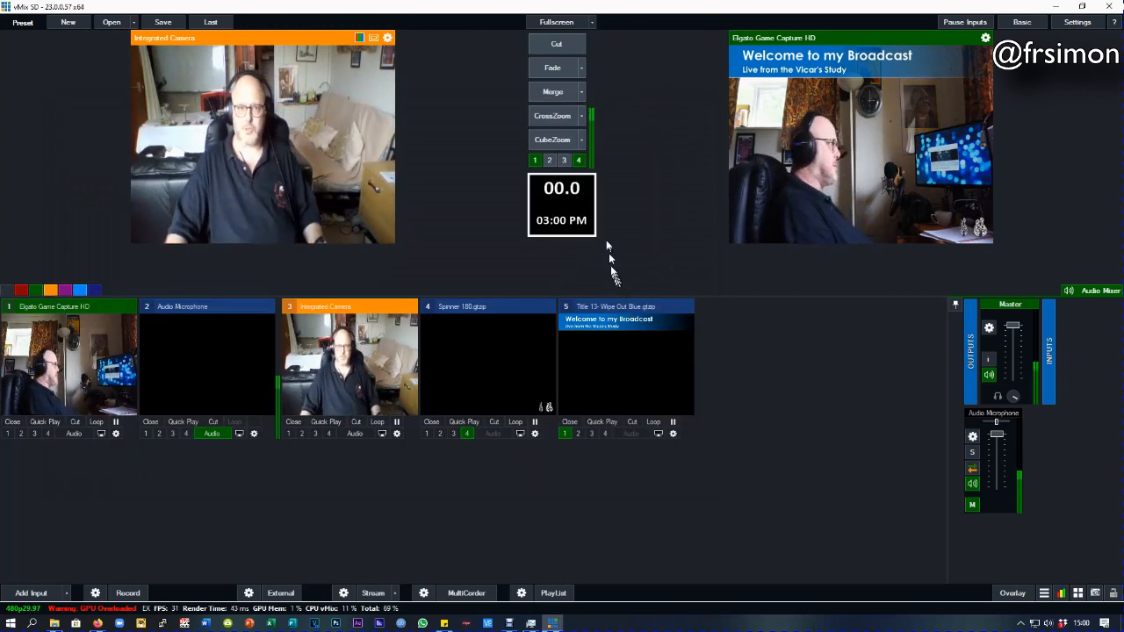
left_click(534, 160)
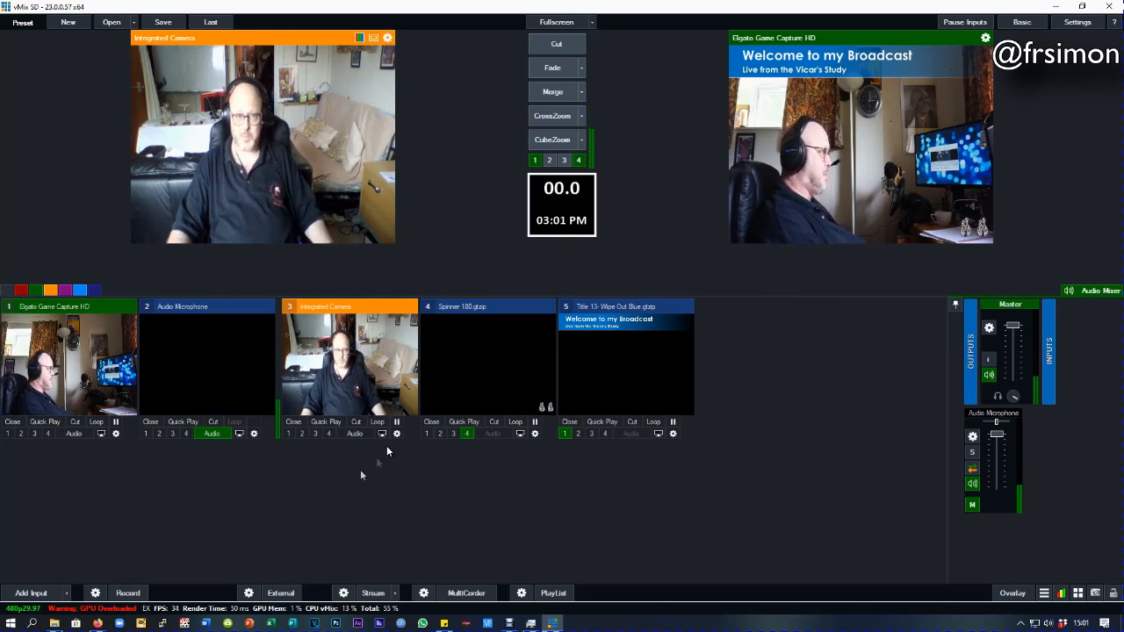
Step: Add the video Sanctus Soli Mass.mp4 from the Online Worship > Production > Holy Trinity folder as a new input
left_click(32, 594)
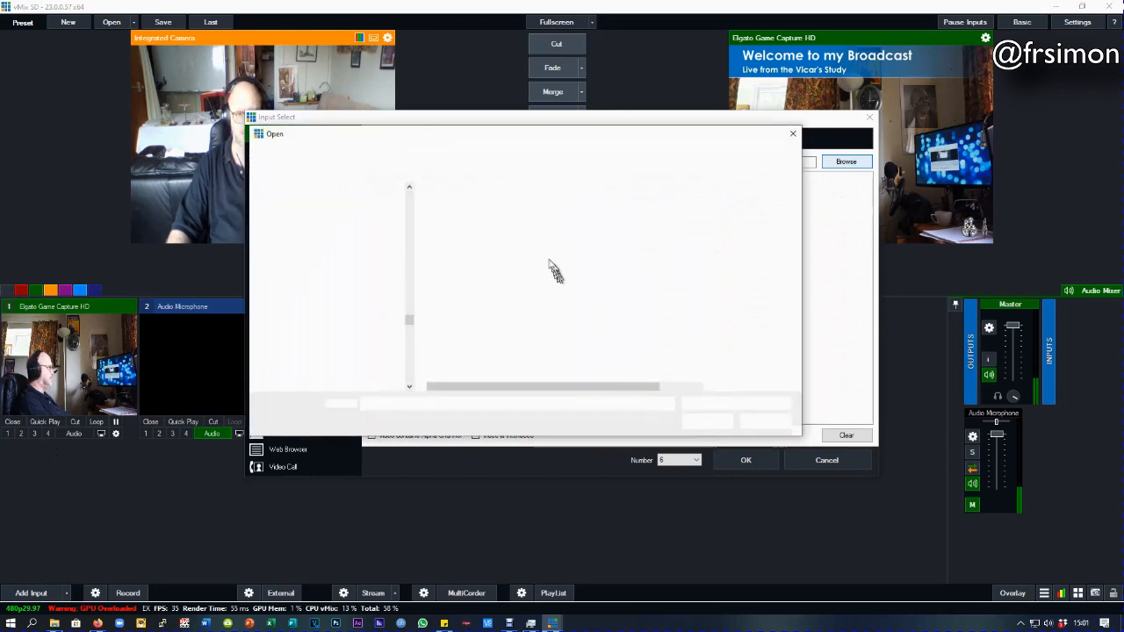
left_click(511, 155)
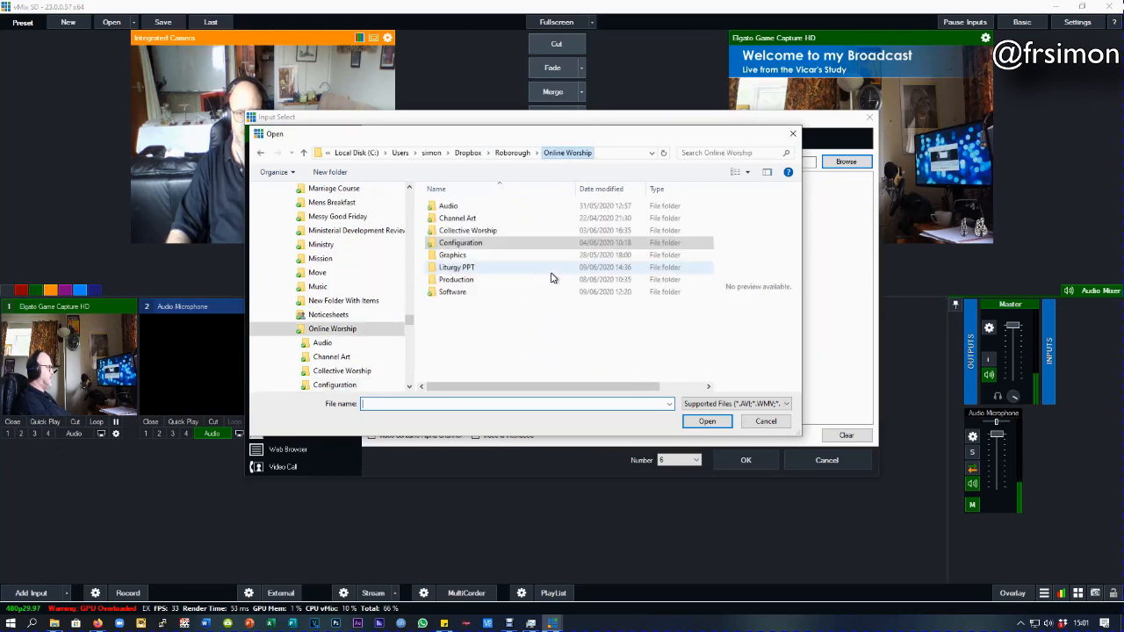
left_click(478, 280)
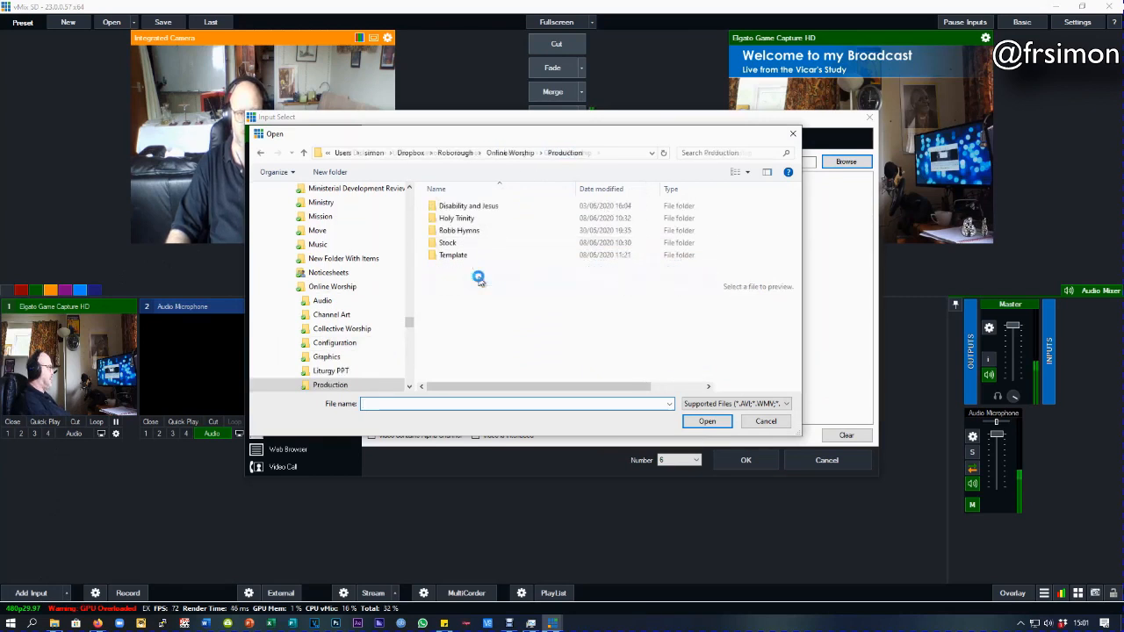
left_click(471, 221)
double_click(471, 220)
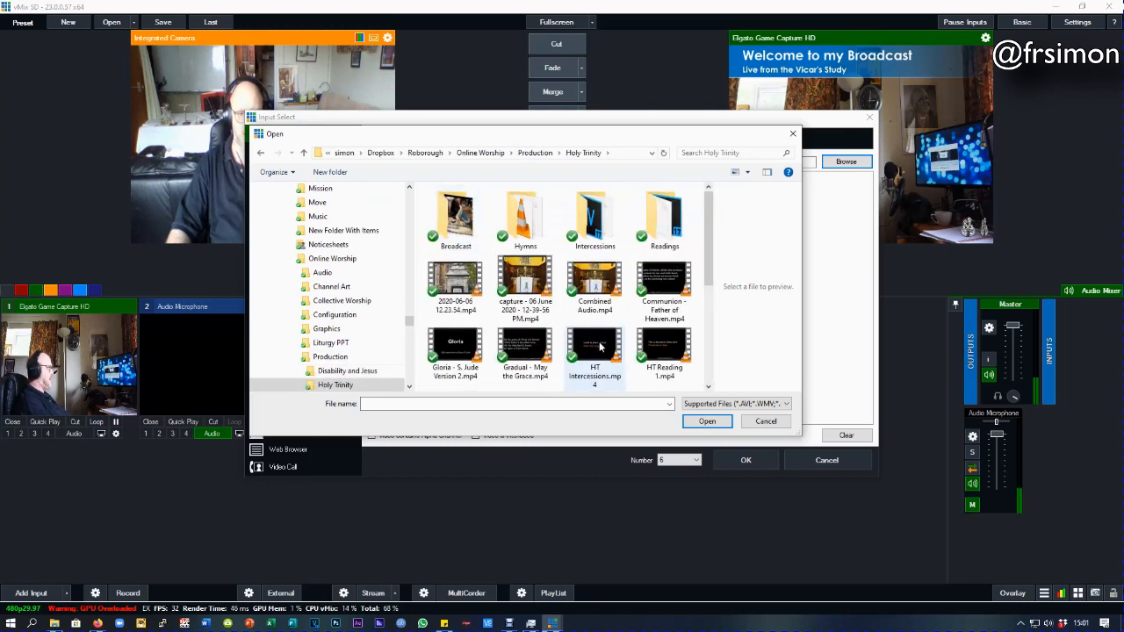
scroll(600, 347, "down", 5)
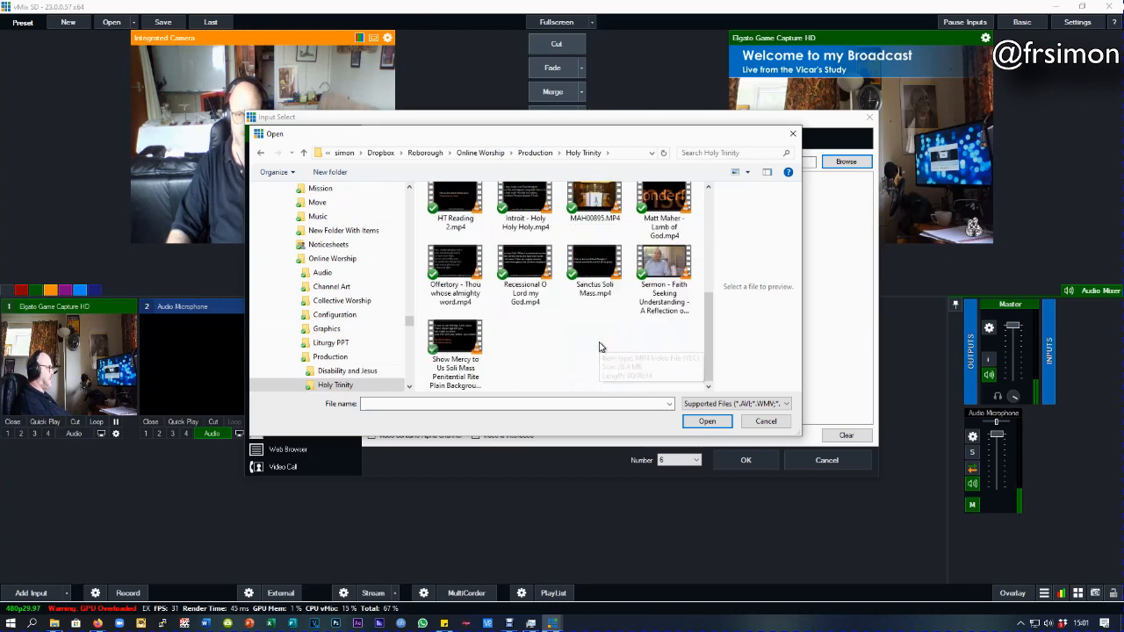
left_click(586, 274)
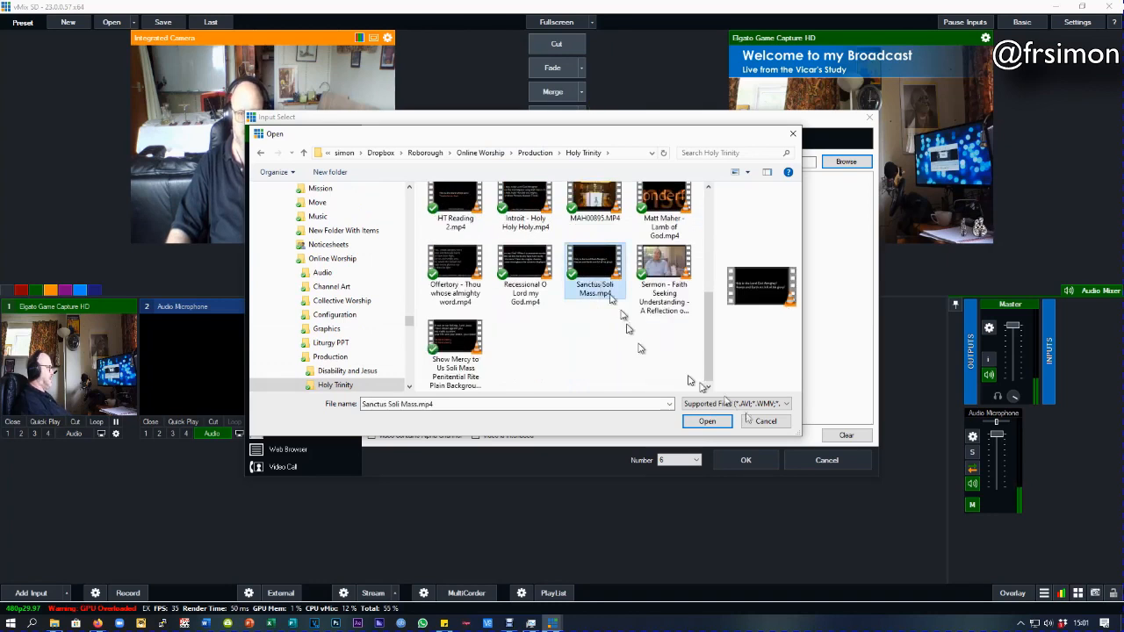
left_click(708, 421)
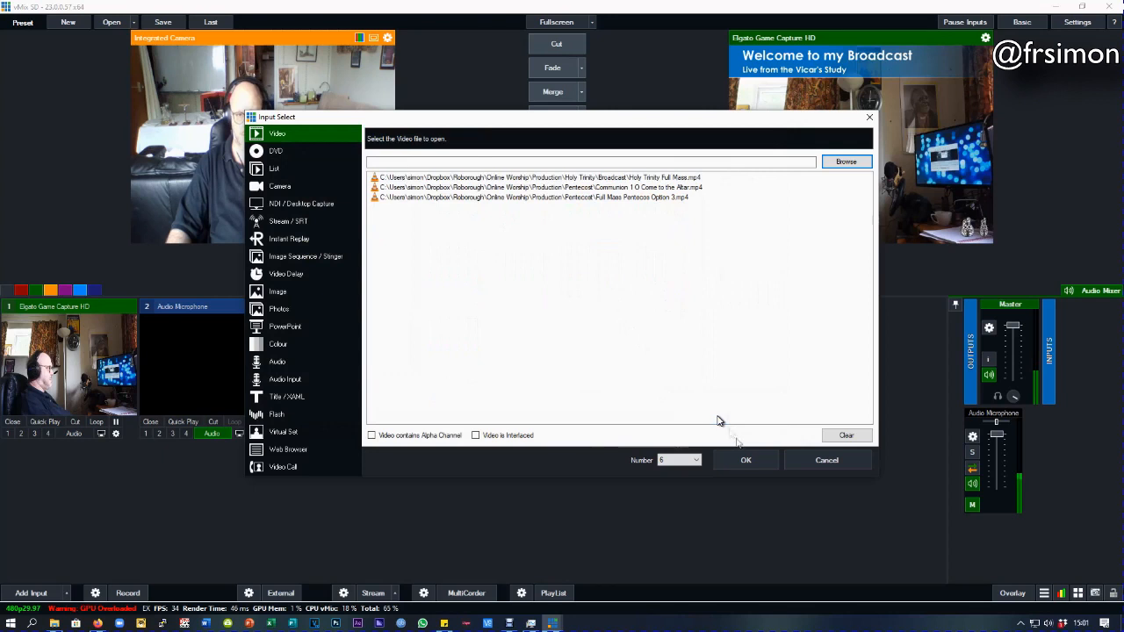
left_click(748, 461)
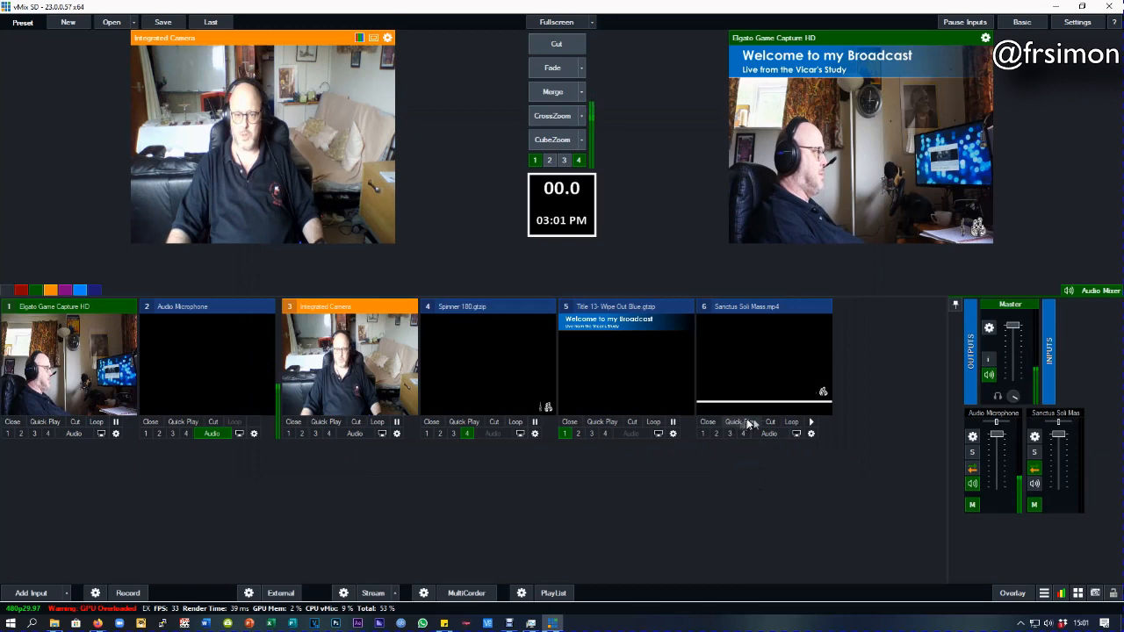
Step: Cue the Sanctus video at its start, take it live with CrossZoom, and switch the output back to the Elgato camera
left_click(757, 357)
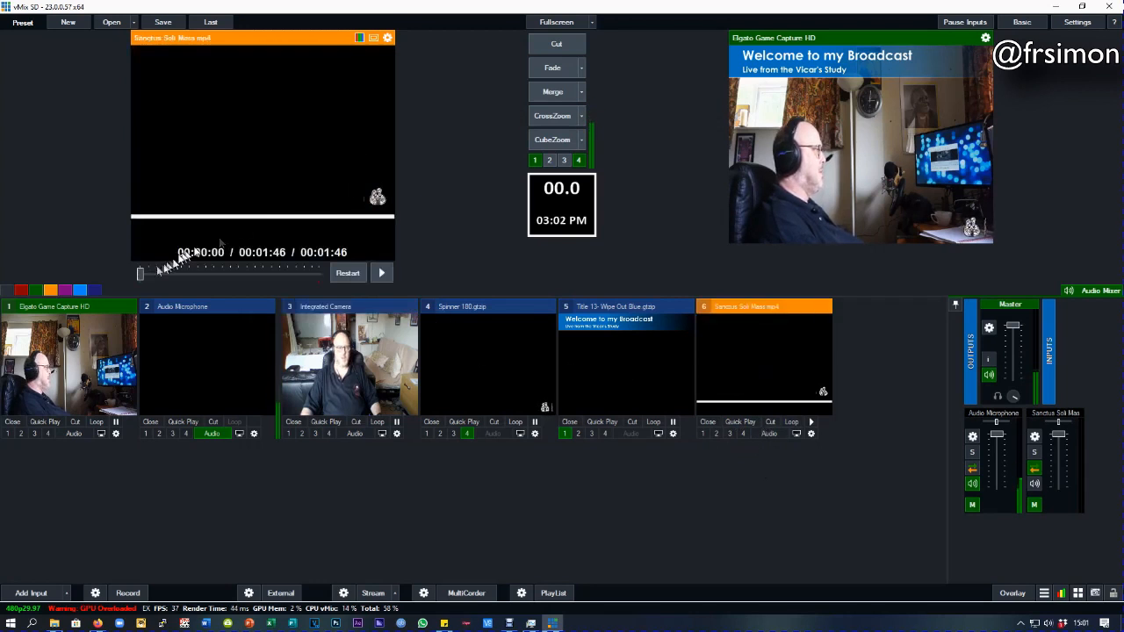
mouse_move(141, 273)
left_mouse_down()
mouse_move(200, 273)
mouse_move(127, 274)
left_mouse_up()
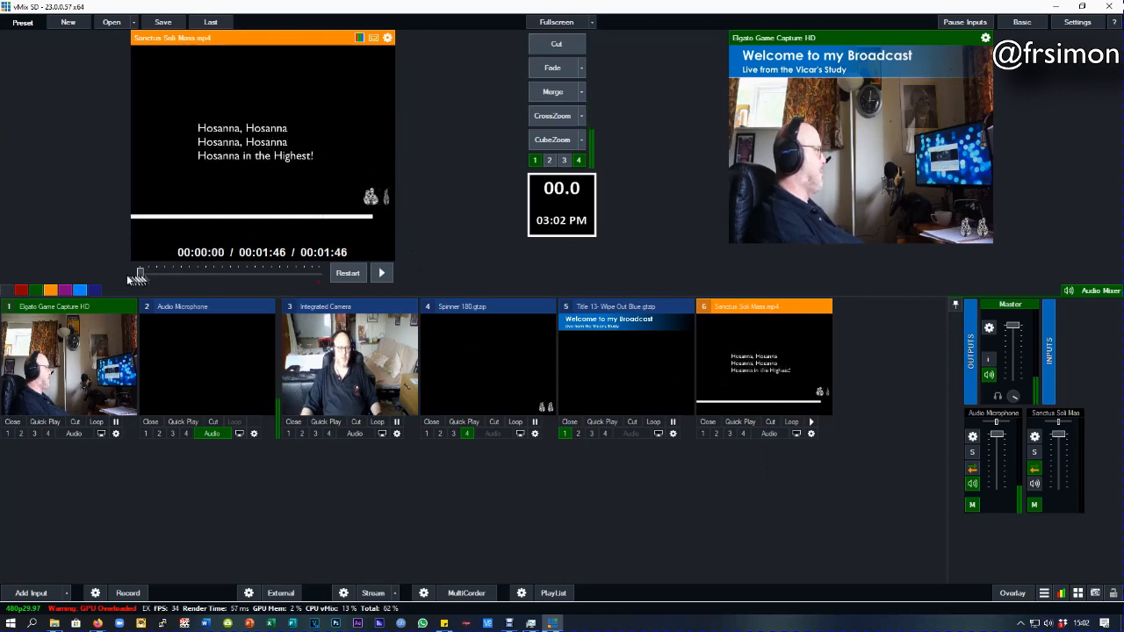
left_click(549, 119)
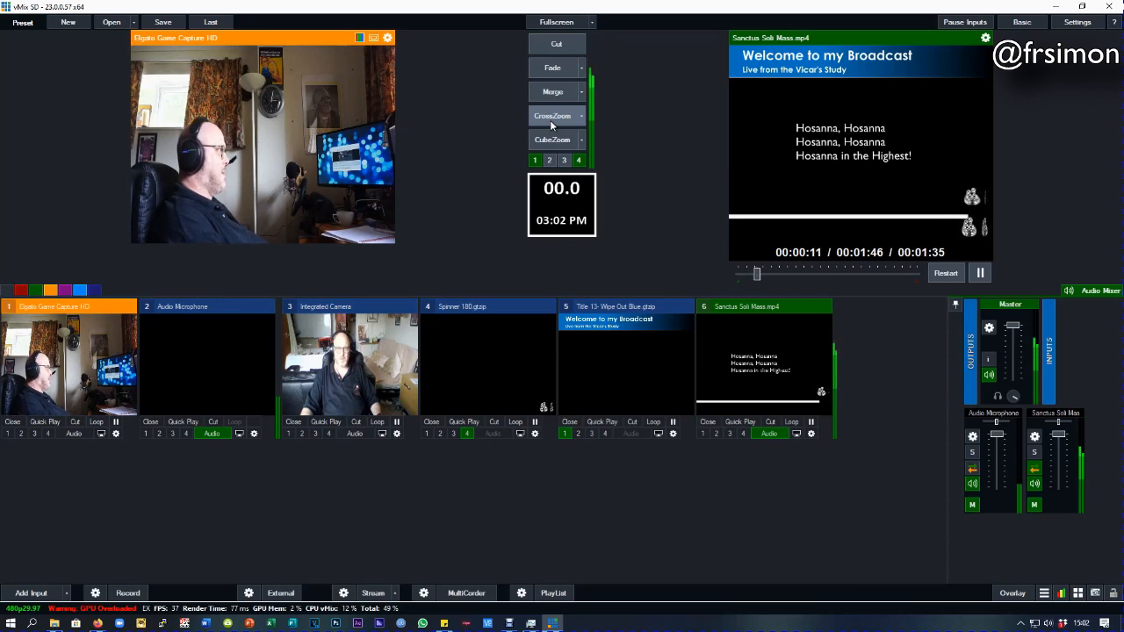
left_click(550, 120)
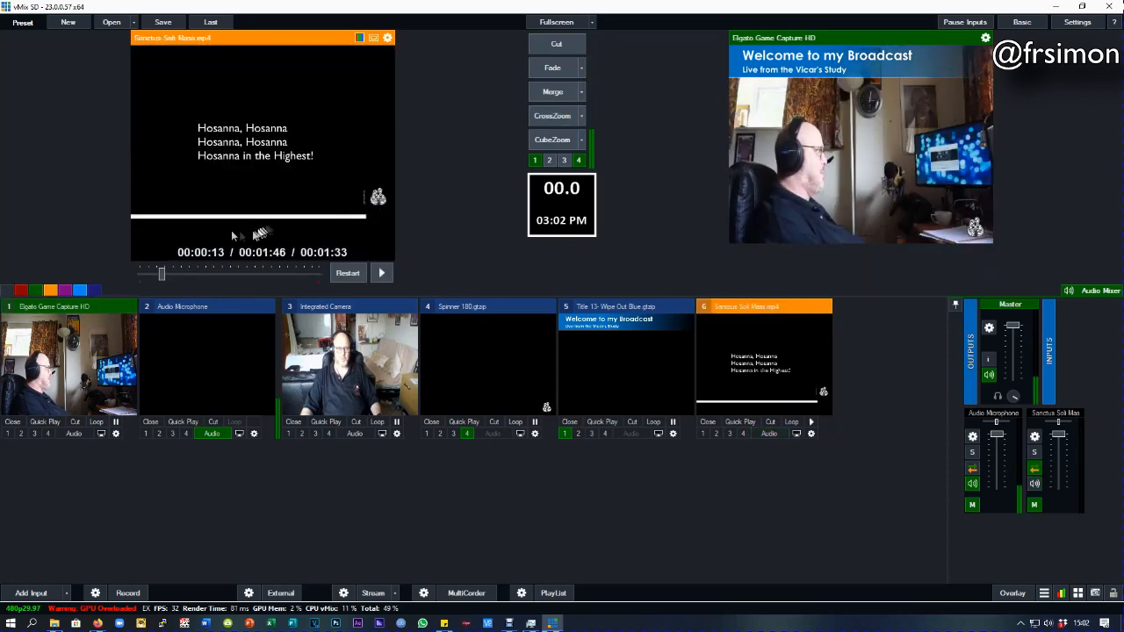
Step: Cue the Sanctus video at about 00:00:51 and take it live with CrossZoom, ending with it paused at its start
left_click_drag(200, 273, 226, 272)
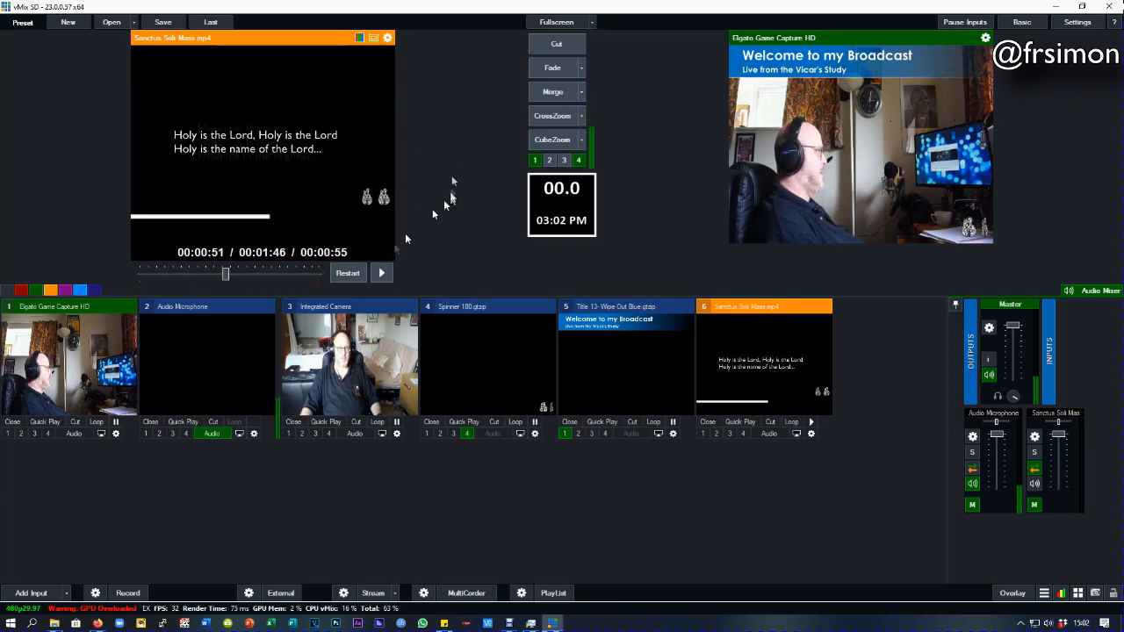
left_click(560, 119)
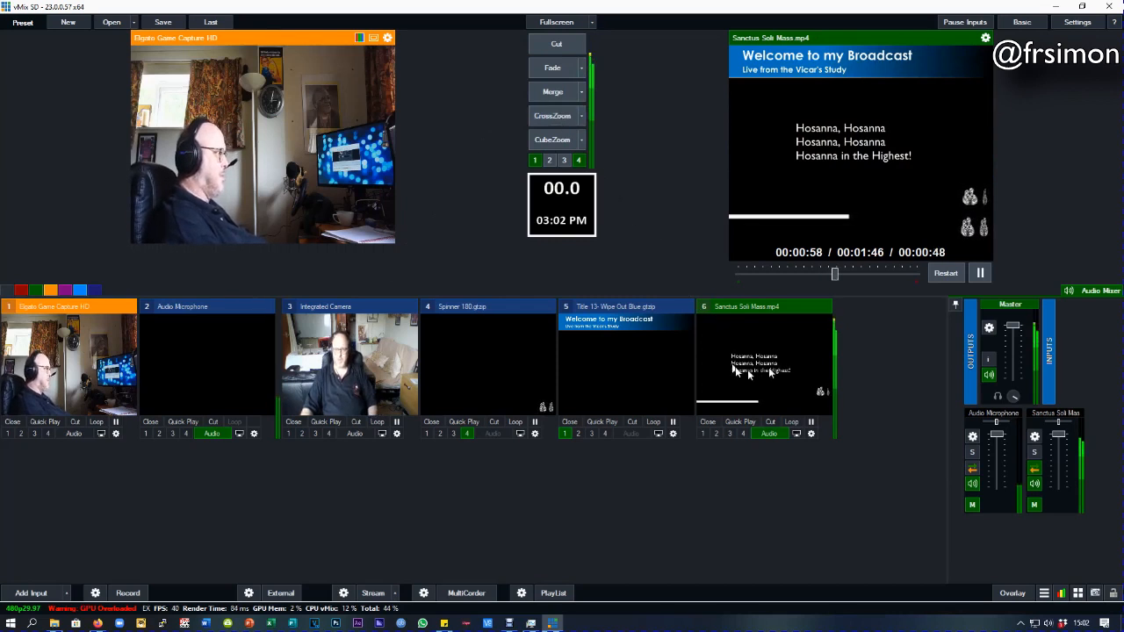
left_click(980, 273)
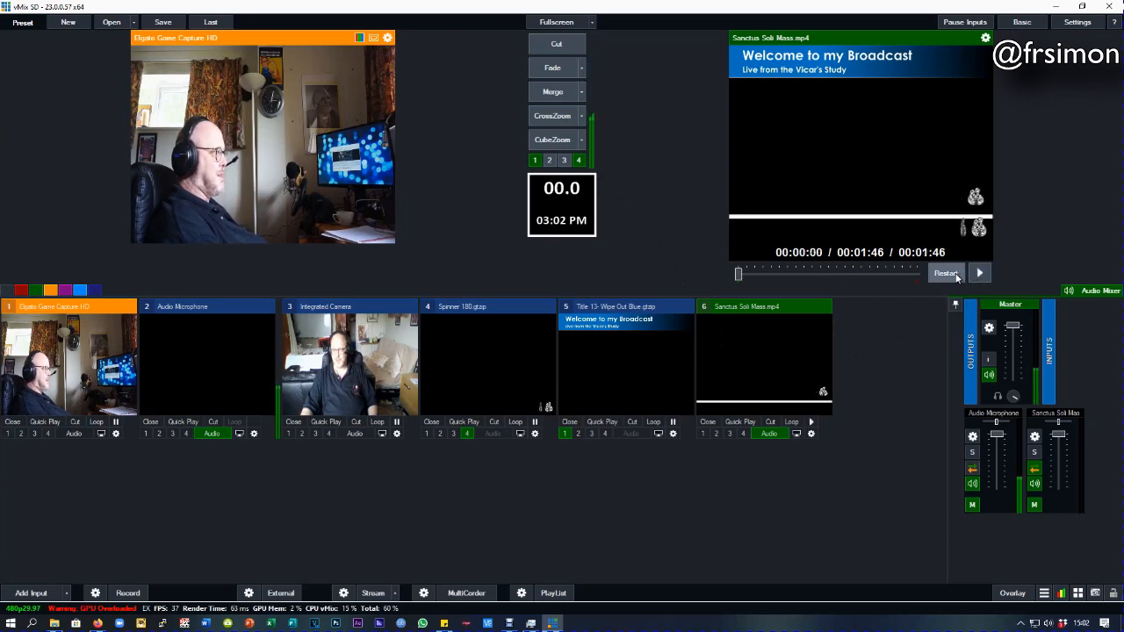
Step: Loop the Sanctus video, play it from about 00:01:36 past its end, and pause it before returning to the Elgato camera with CrossZoom
left_click(791, 423)
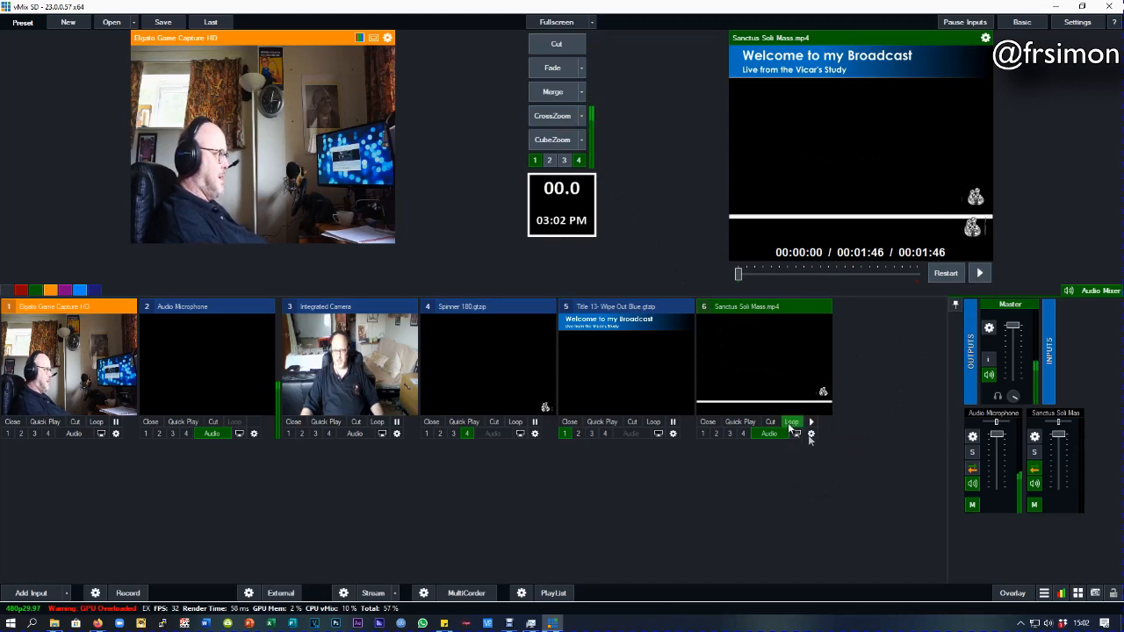
left_click(901, 273)
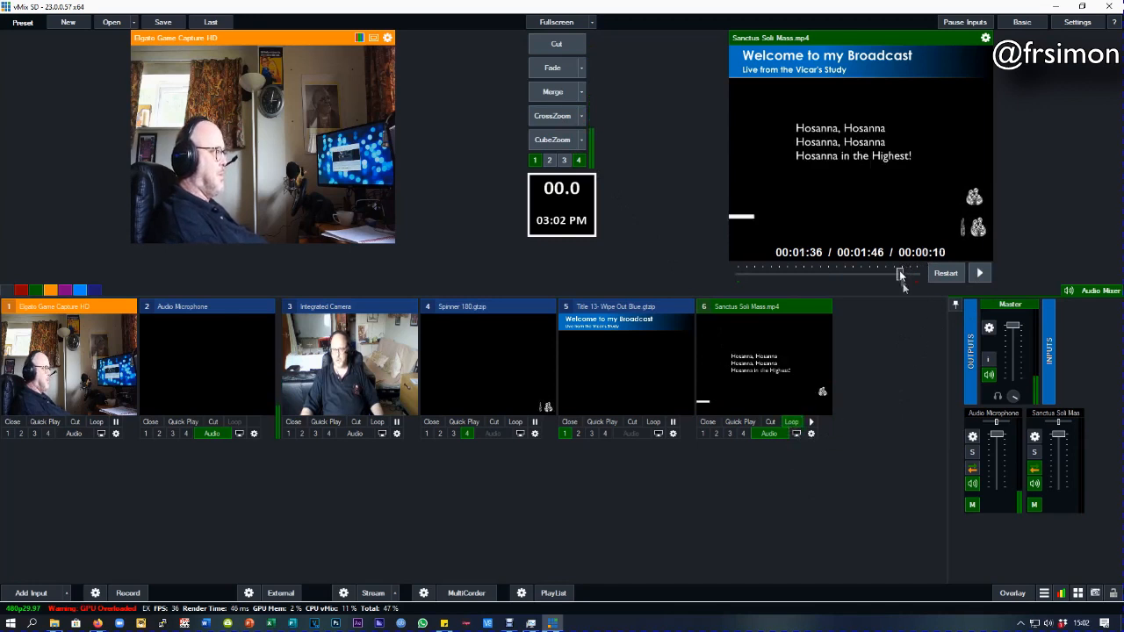
left_click(979, 273)
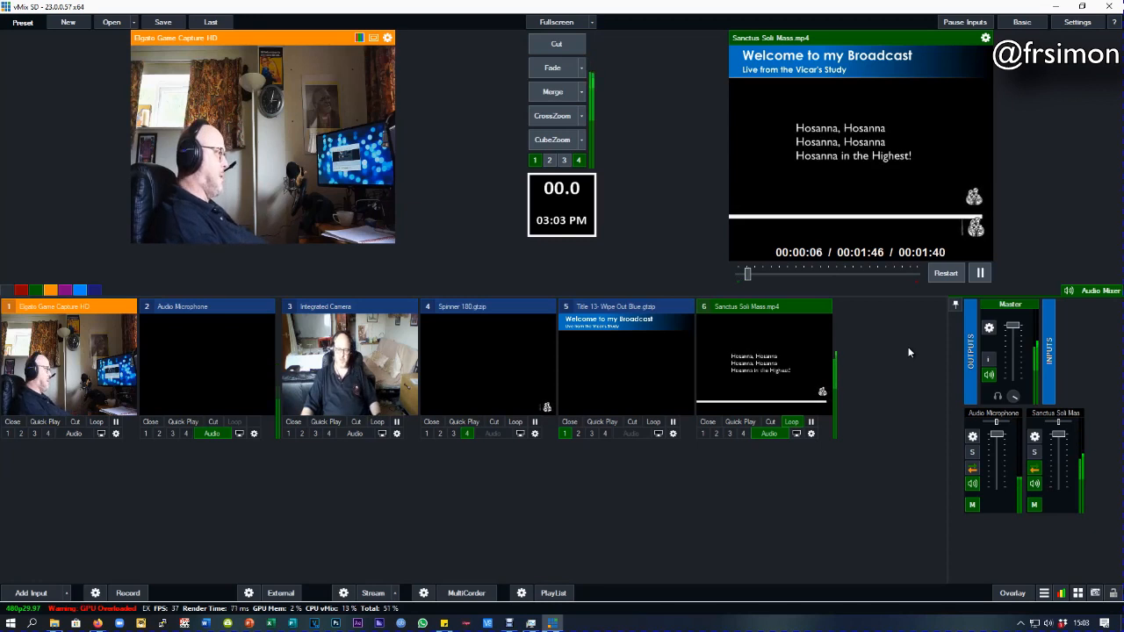
left_click(981, 272)
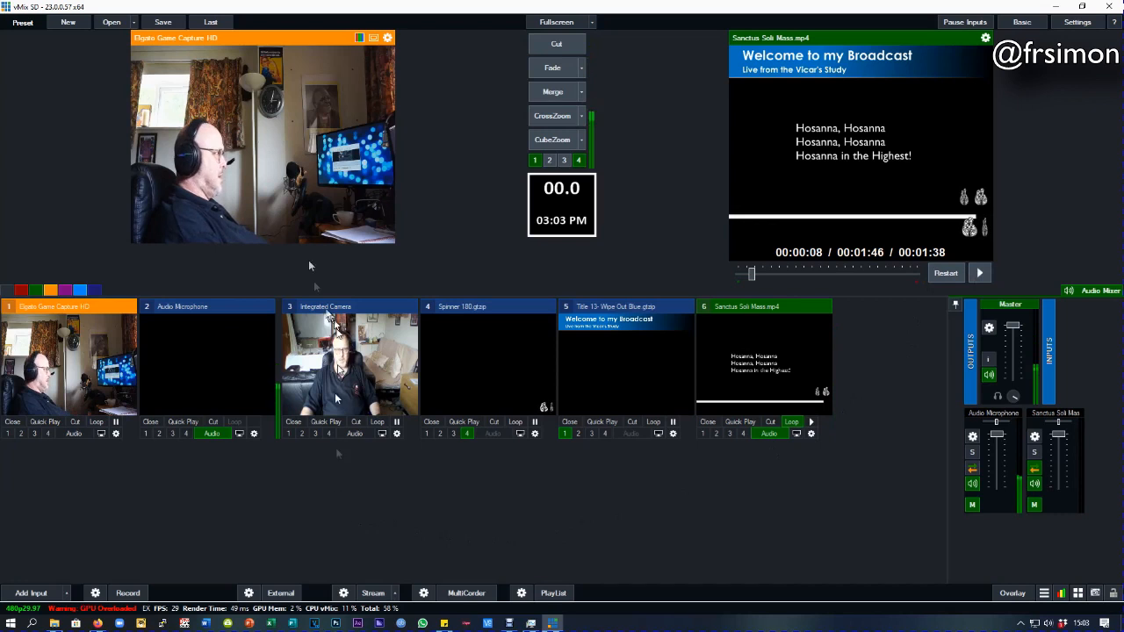
left_click(541, 116)
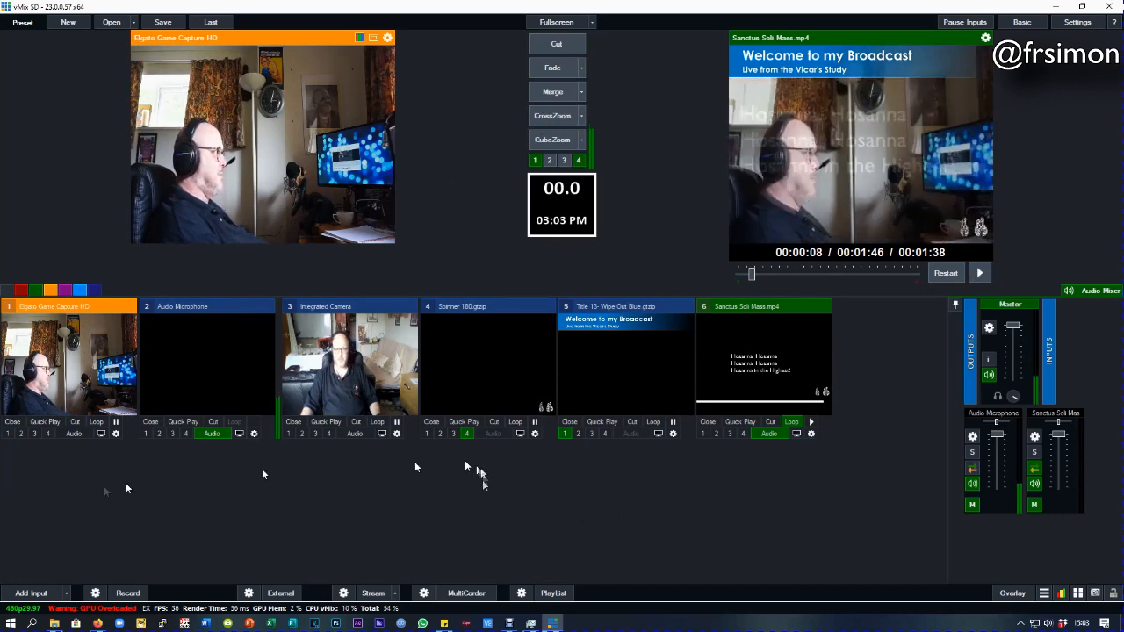
Step: Add the PowerPoint presentation Ordinary Time PiP Liturgy.pptx from the Liturgy PPT folder as a new input
left_click(31, 593)
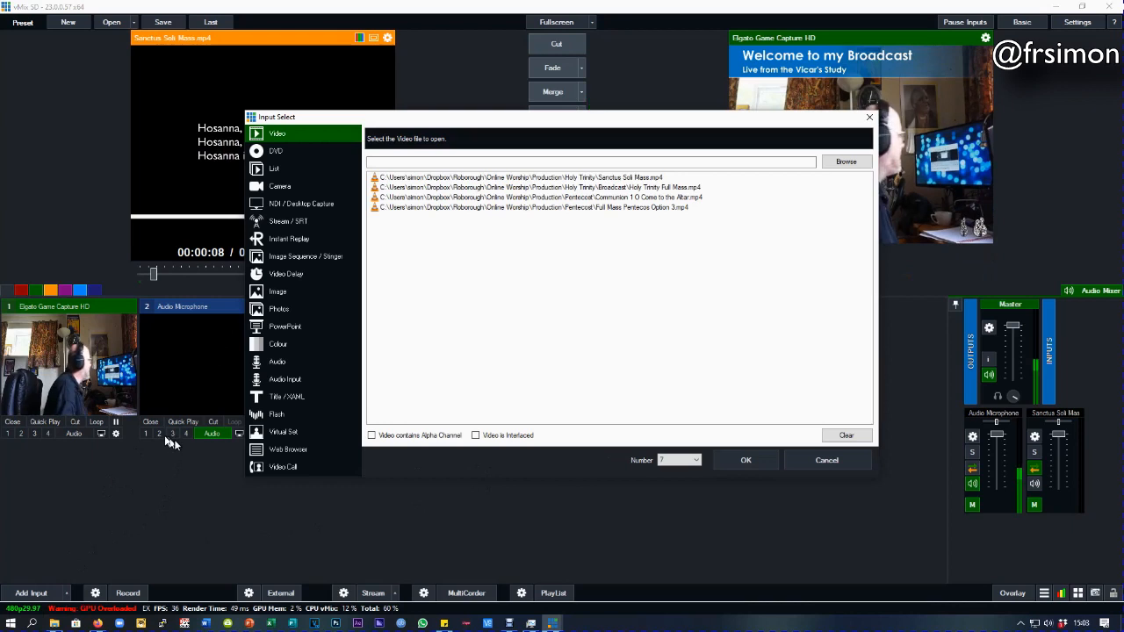
left_click(283, 325)
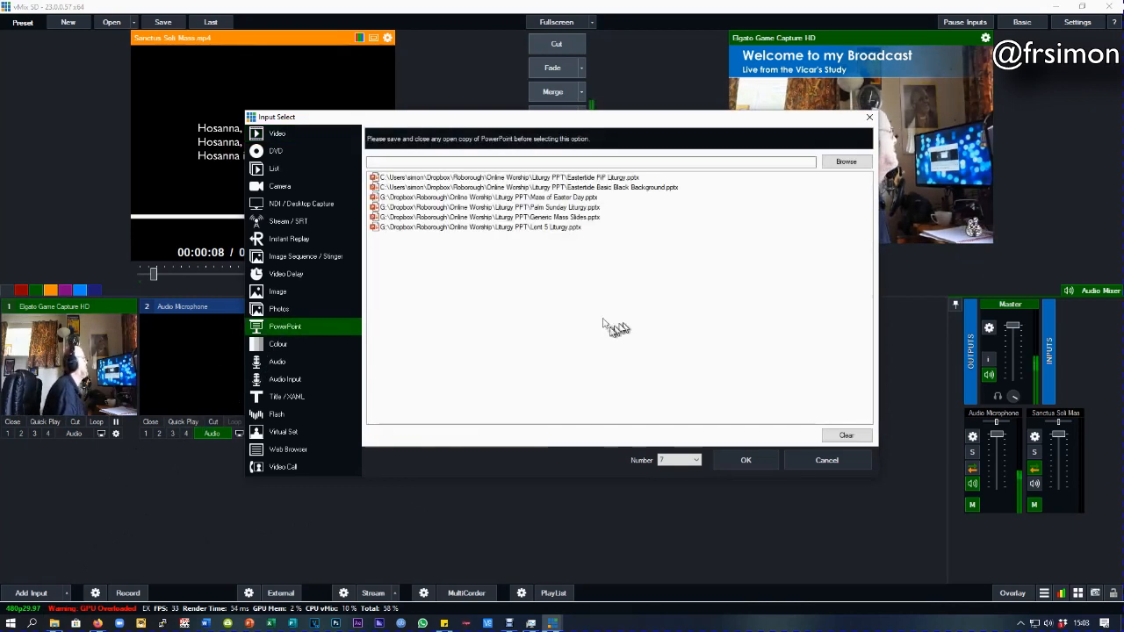
left_click(843, 162)
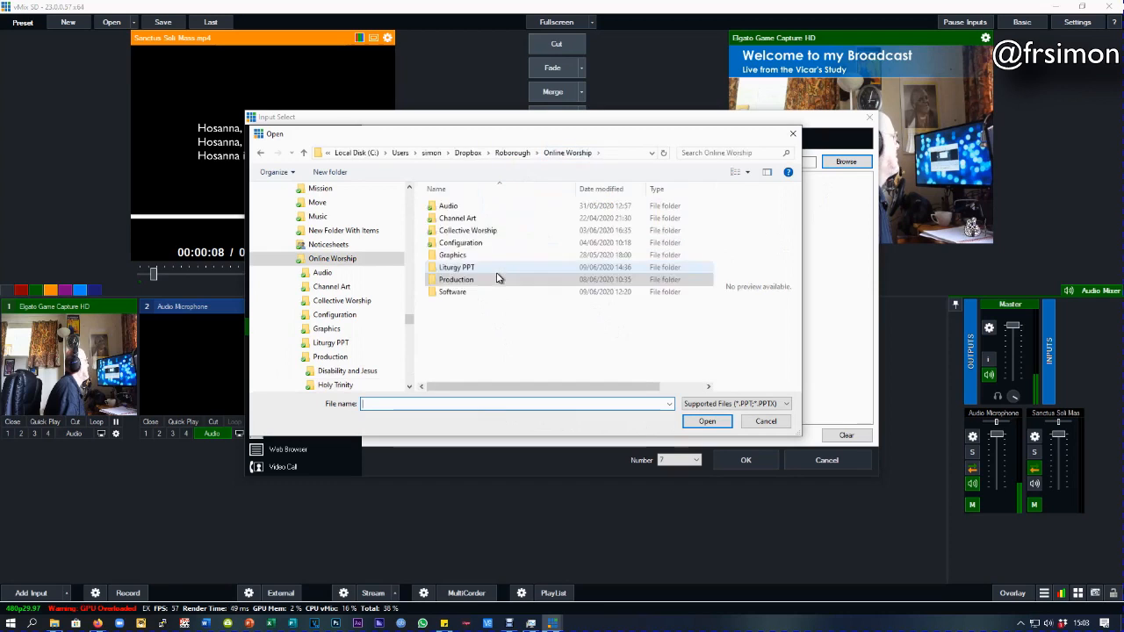
double_click(463, 269)
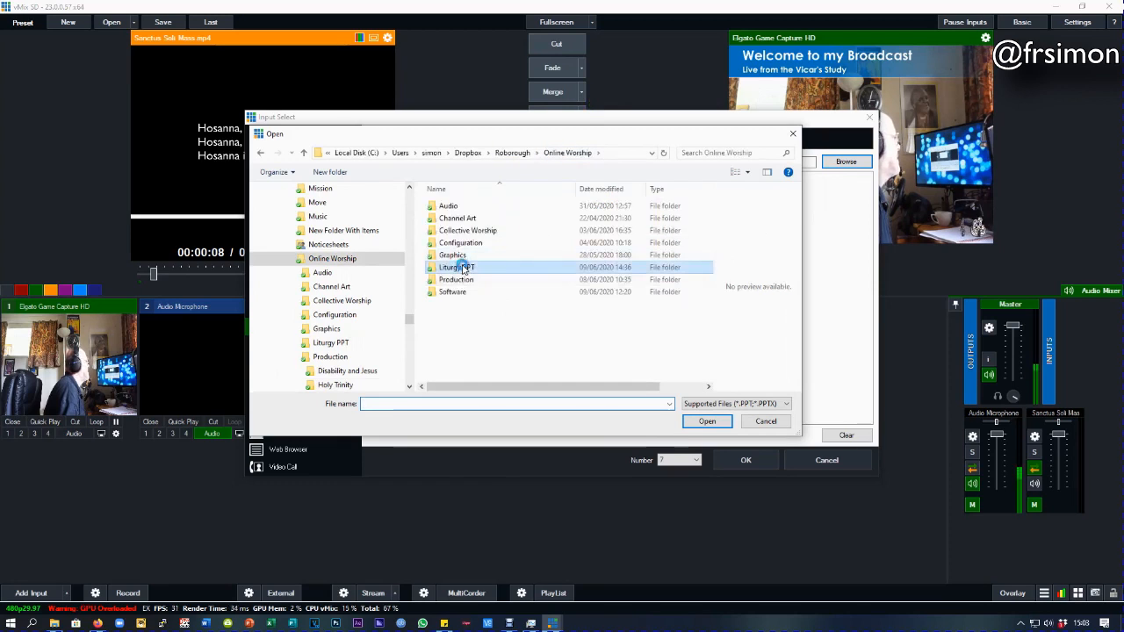
left_click(467, 207)
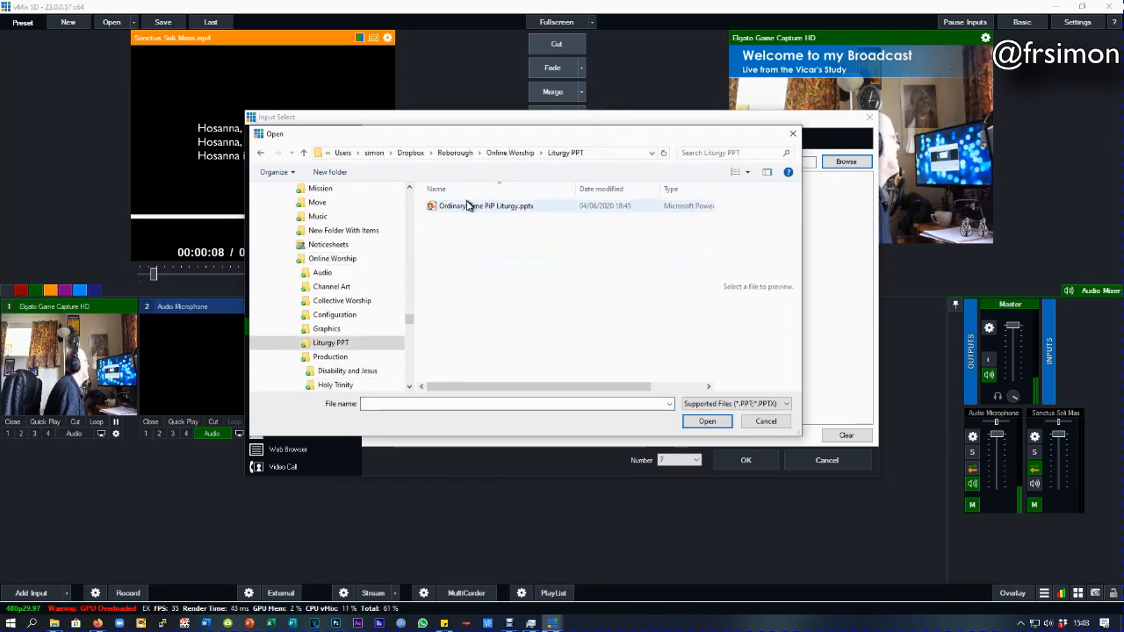
left_click(705, 422)
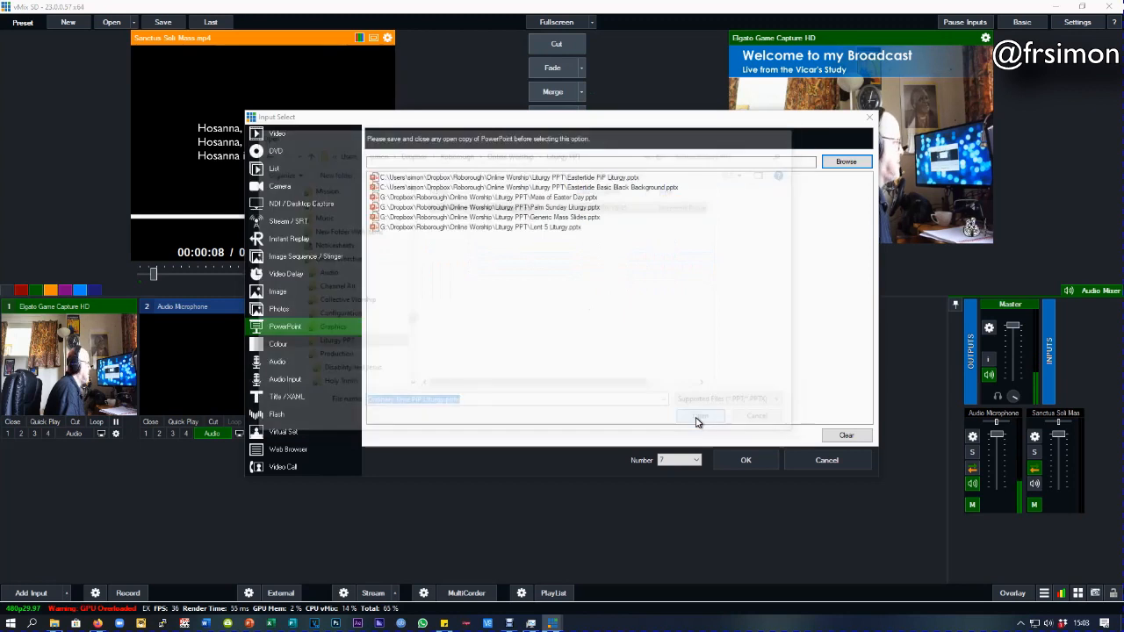
left_click(725, 462)
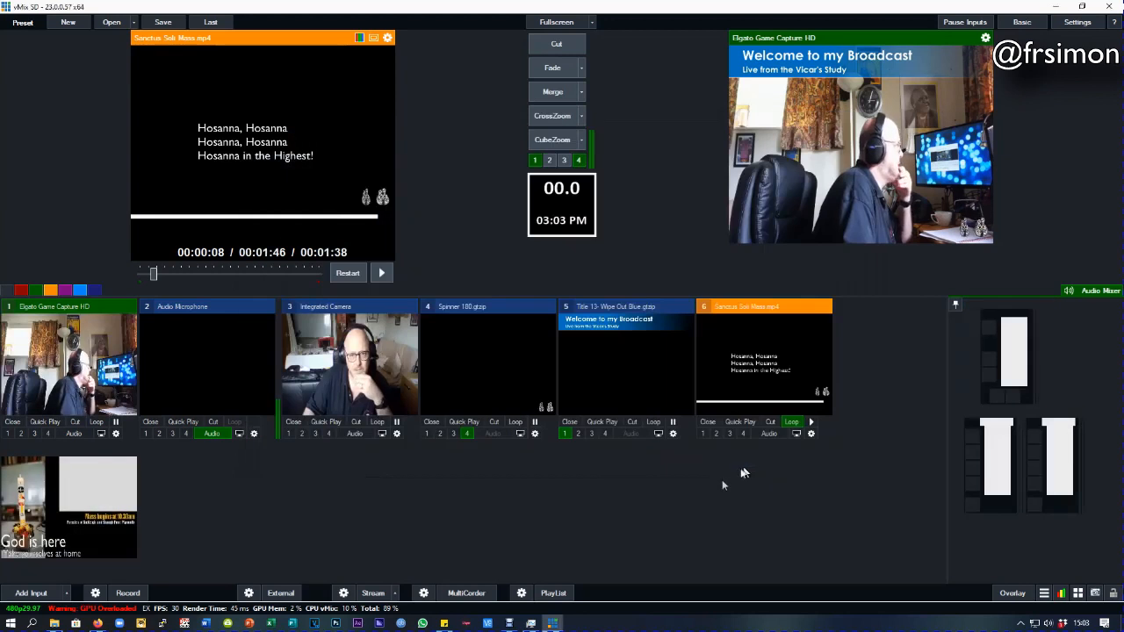
Step: Take the liturgy presentation live with CrossZoom, play its slides up to slide 5, and switch back to the Elgato camera
left_click(64, 531)
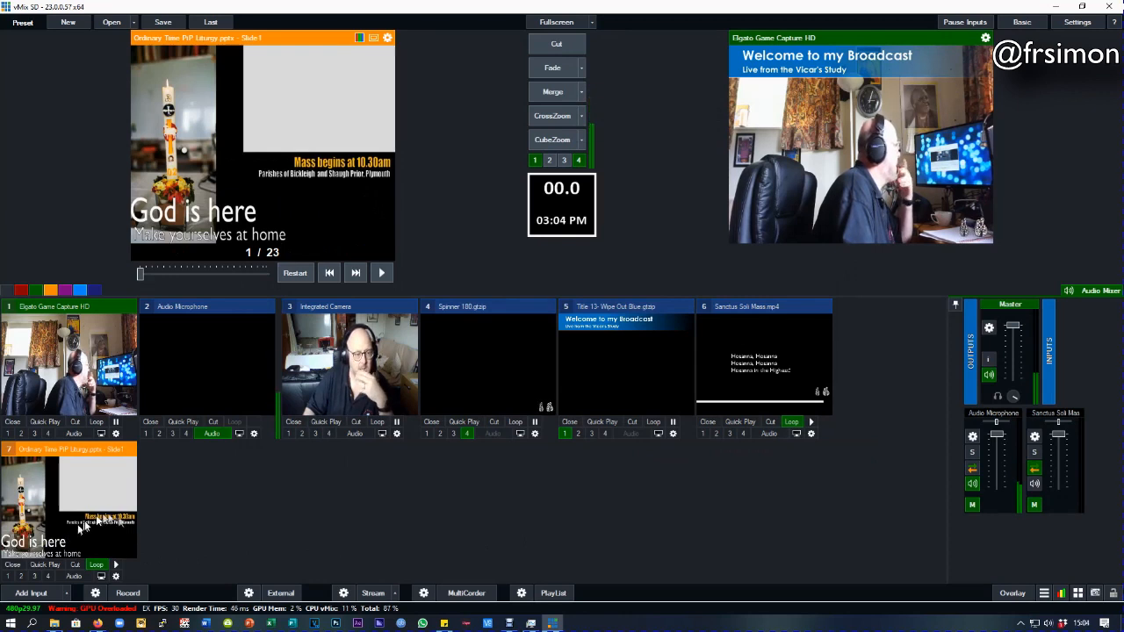
left_click(541, 116)
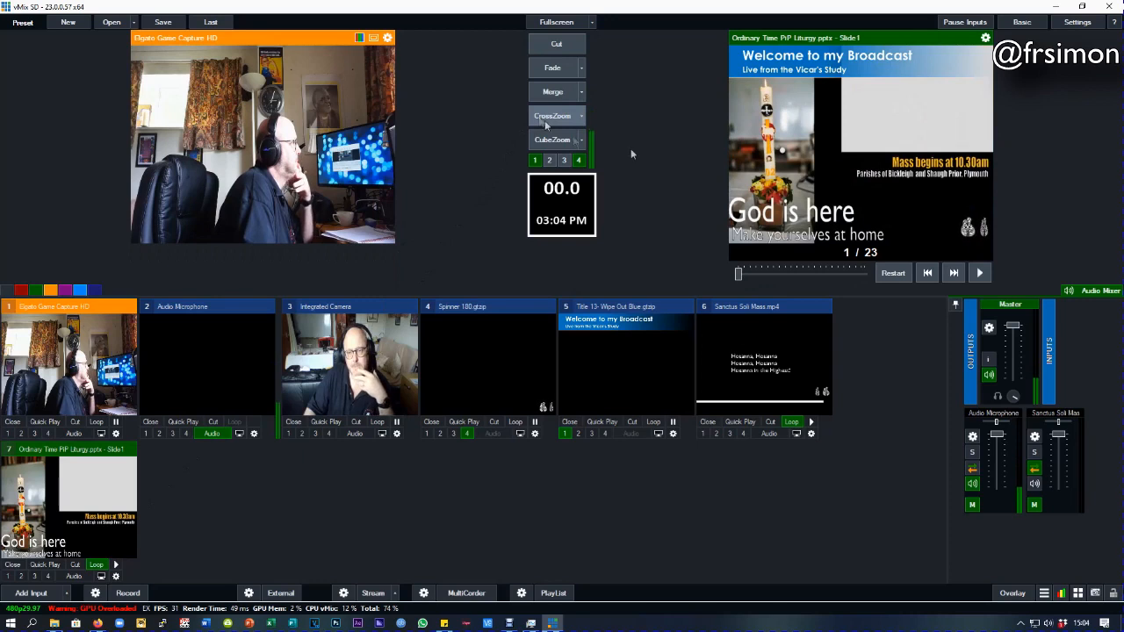
left_click(981, 273)
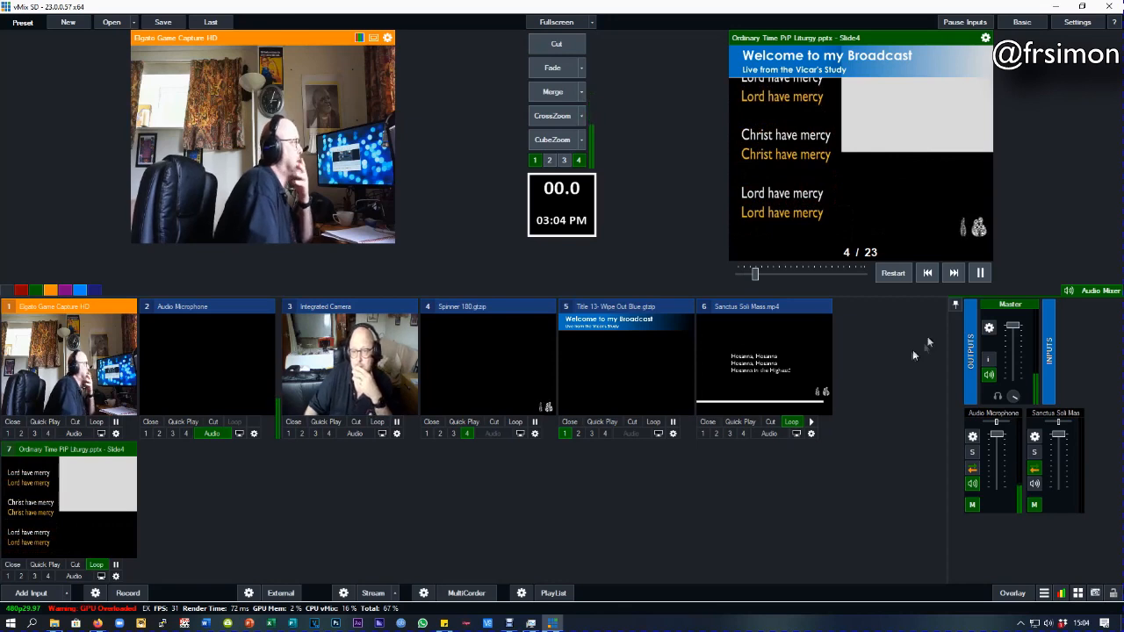
left_click(980, 273)
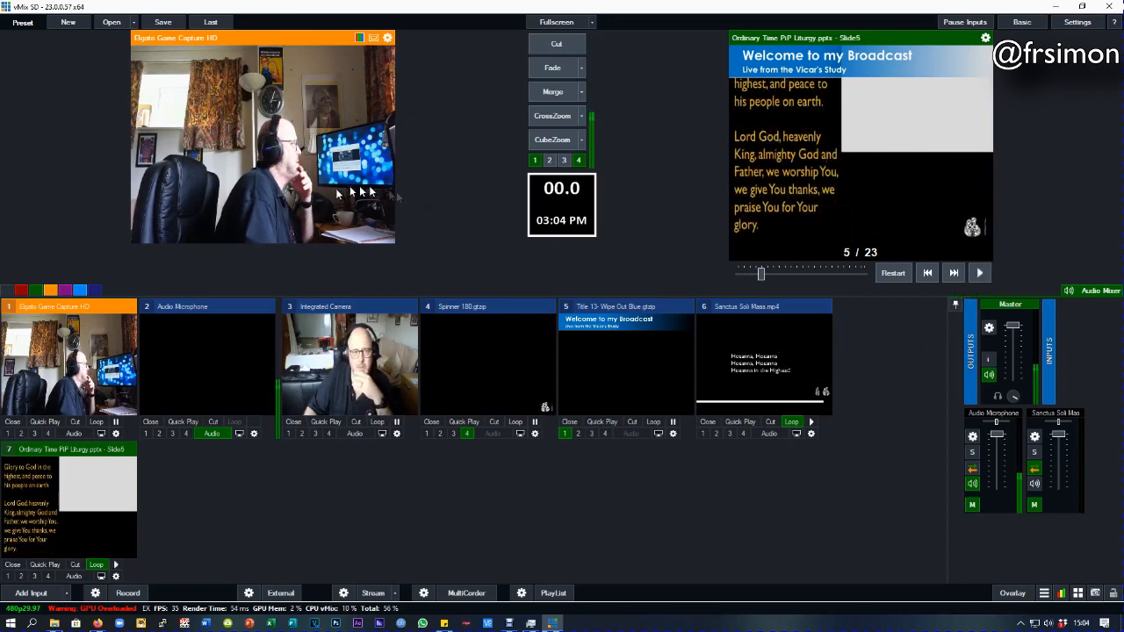
left_click(546, 116)
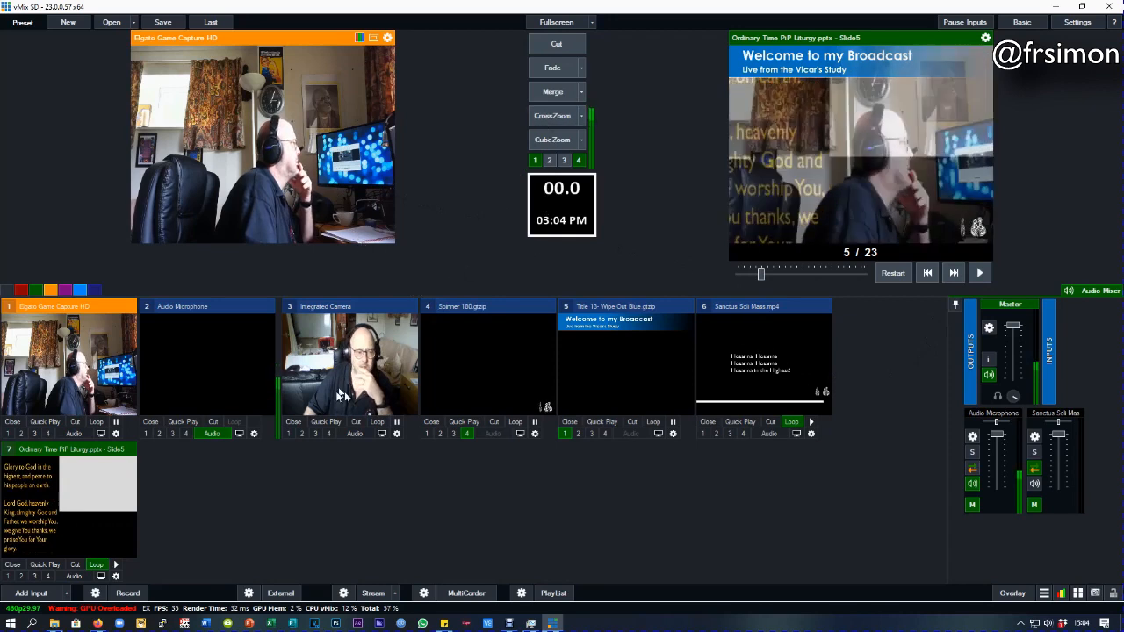
Step: Set the liturgy presentation's slide transition time to 0 seconds and its transition effect to CrossZoom
right_click(49, 506)
left_click(86, 512)
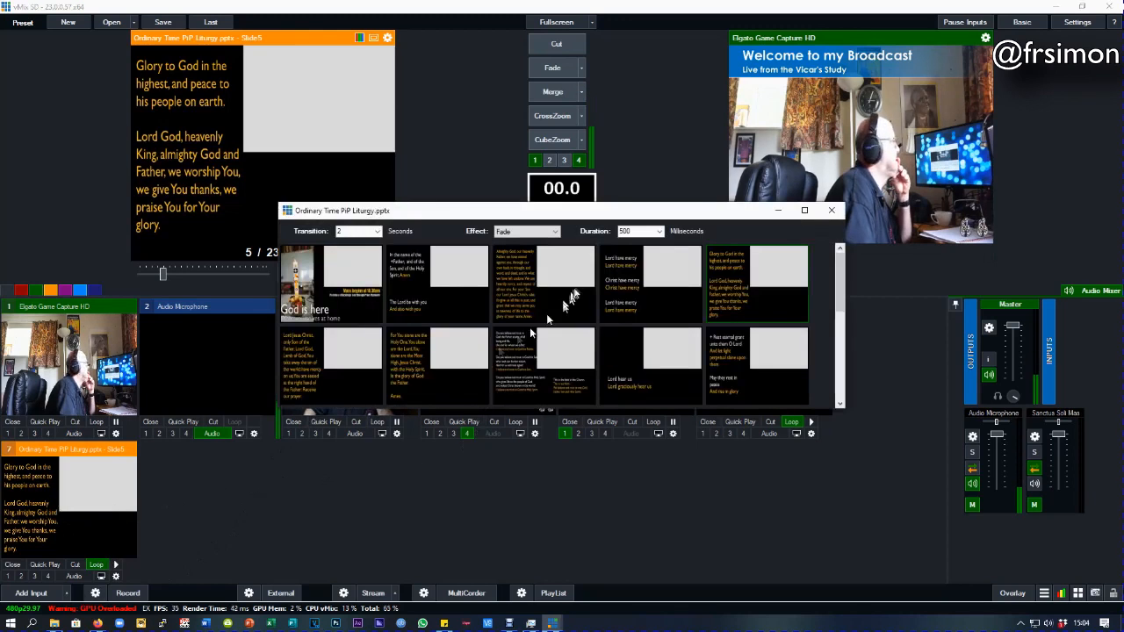
left_click(376, 232)
left_click(375, 243)
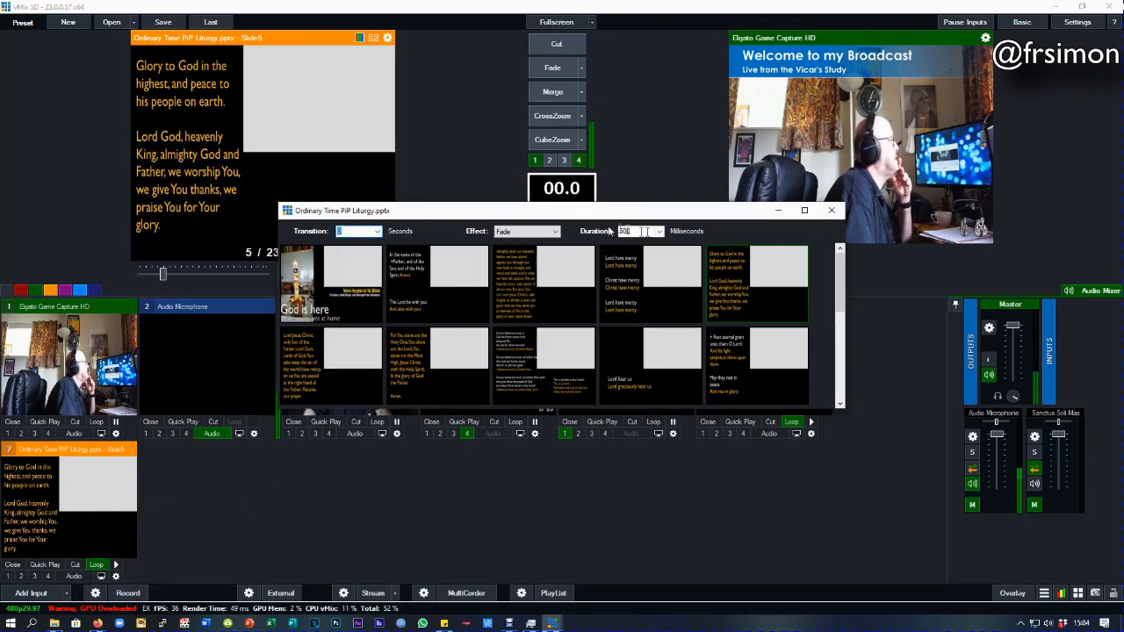
left_click(554, 232)
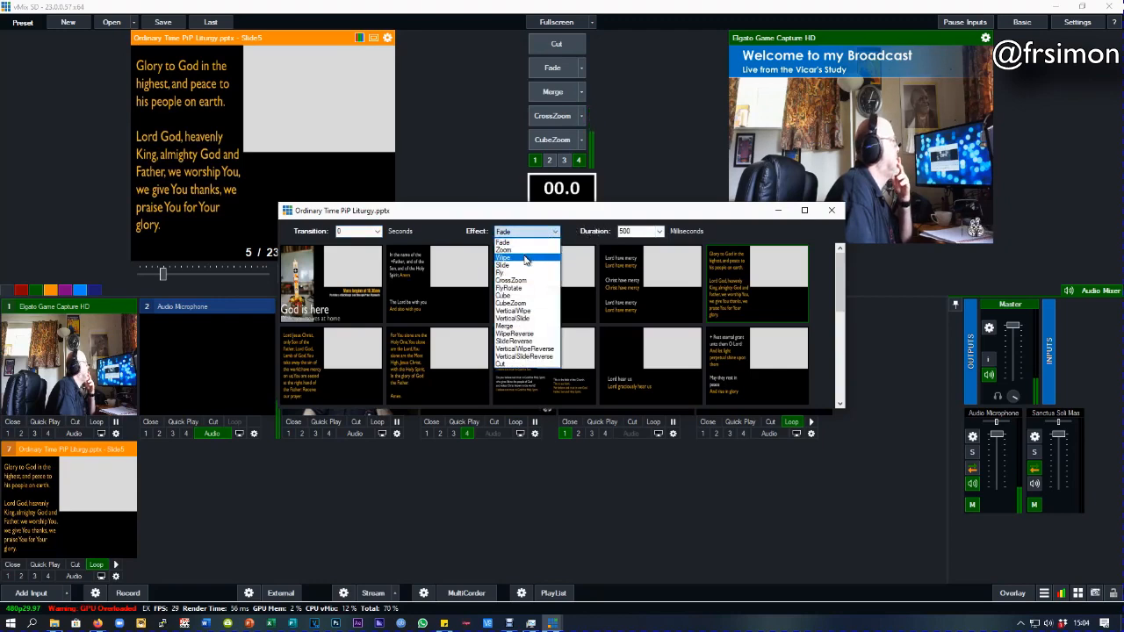
left_click(524, 280)
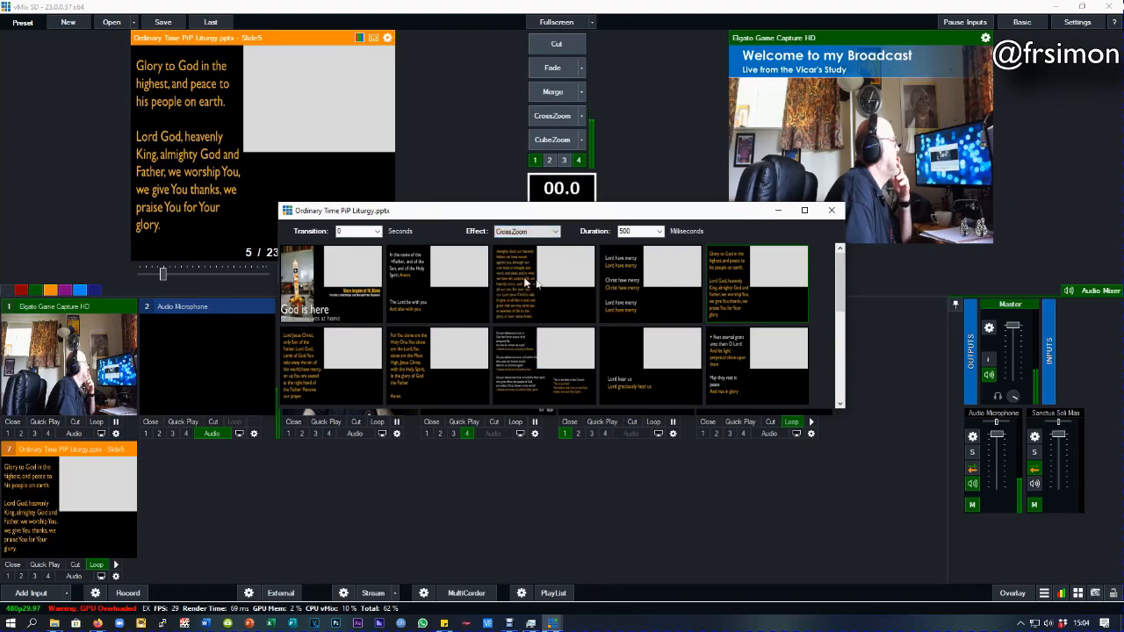
left_click(833, 212)
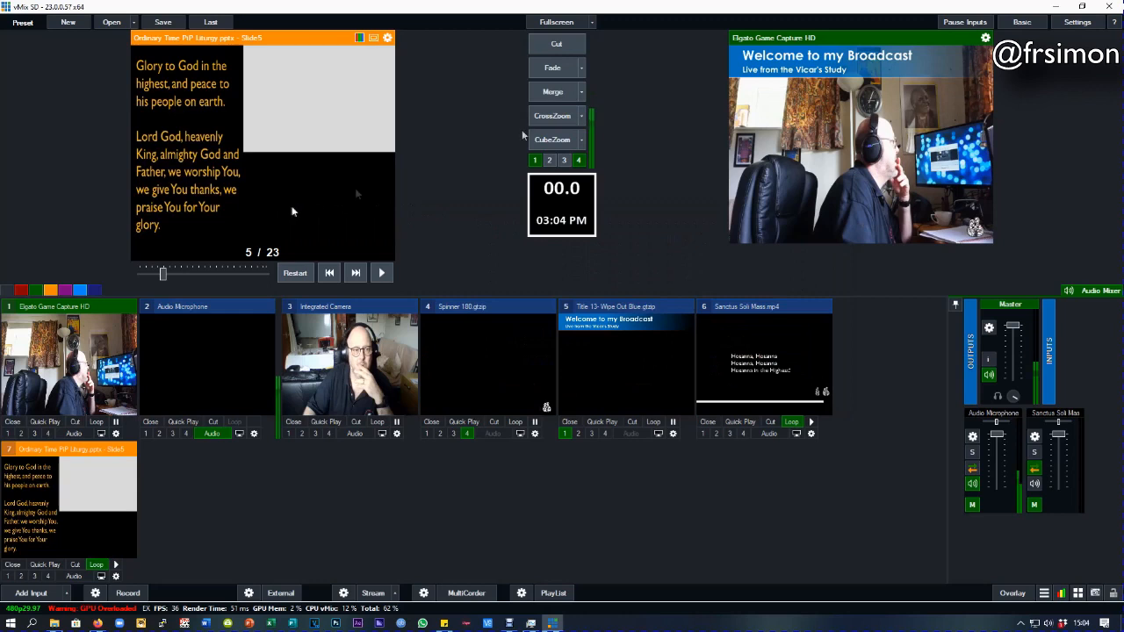
Step: Take the liturgy presentation live with CrossZoom and advance its slides to slide 9
left_click(555, 114)
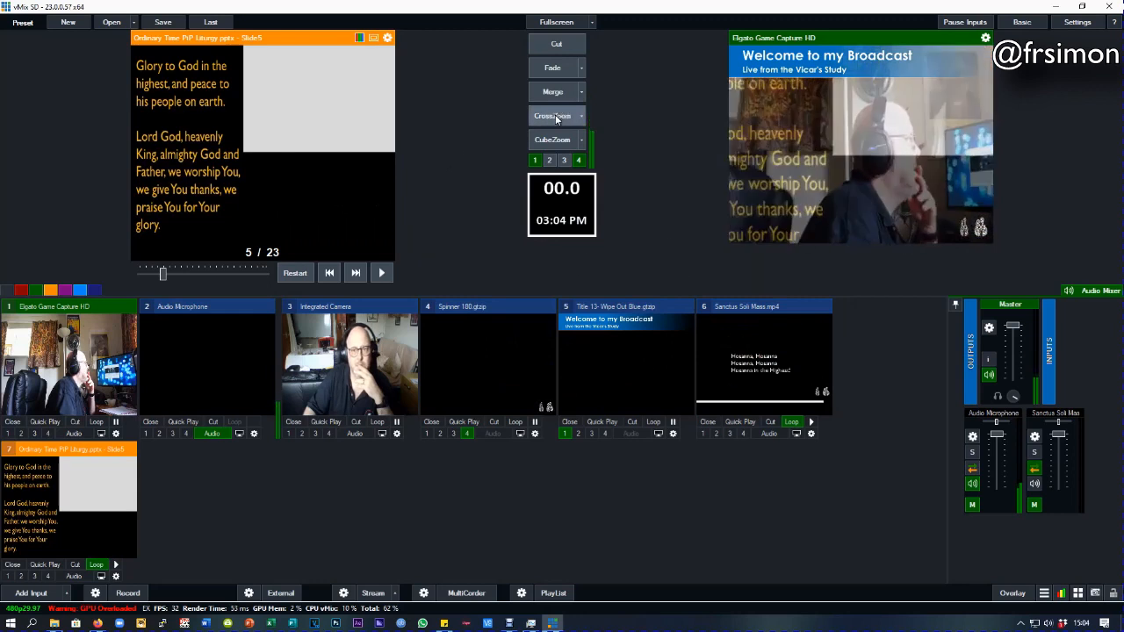
left_click(954, 273)
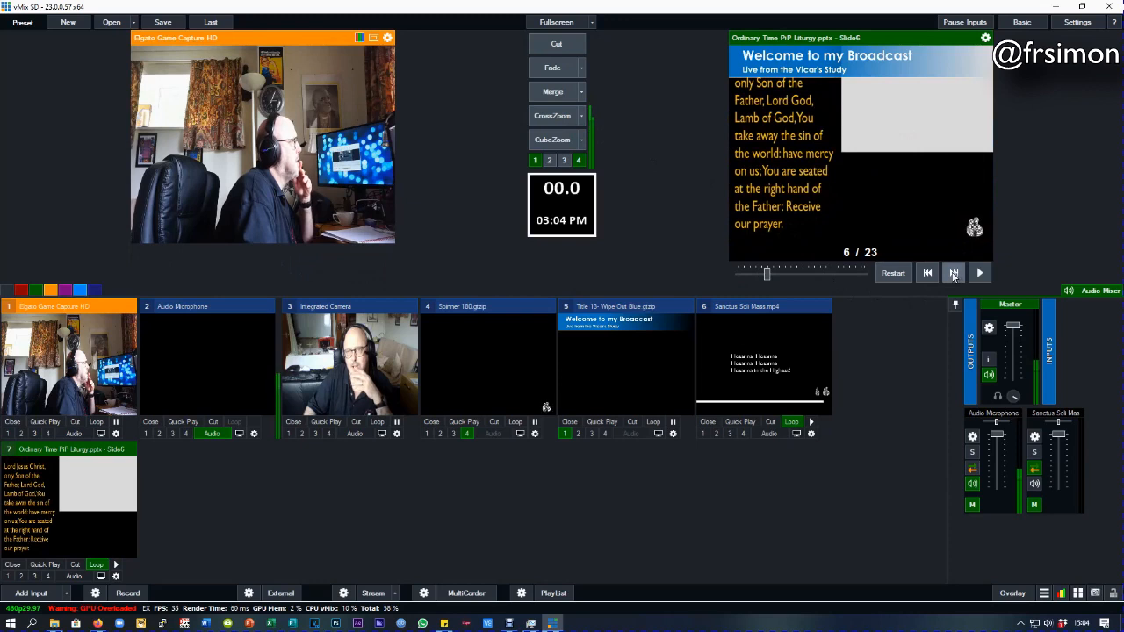
left_click(954, 273)
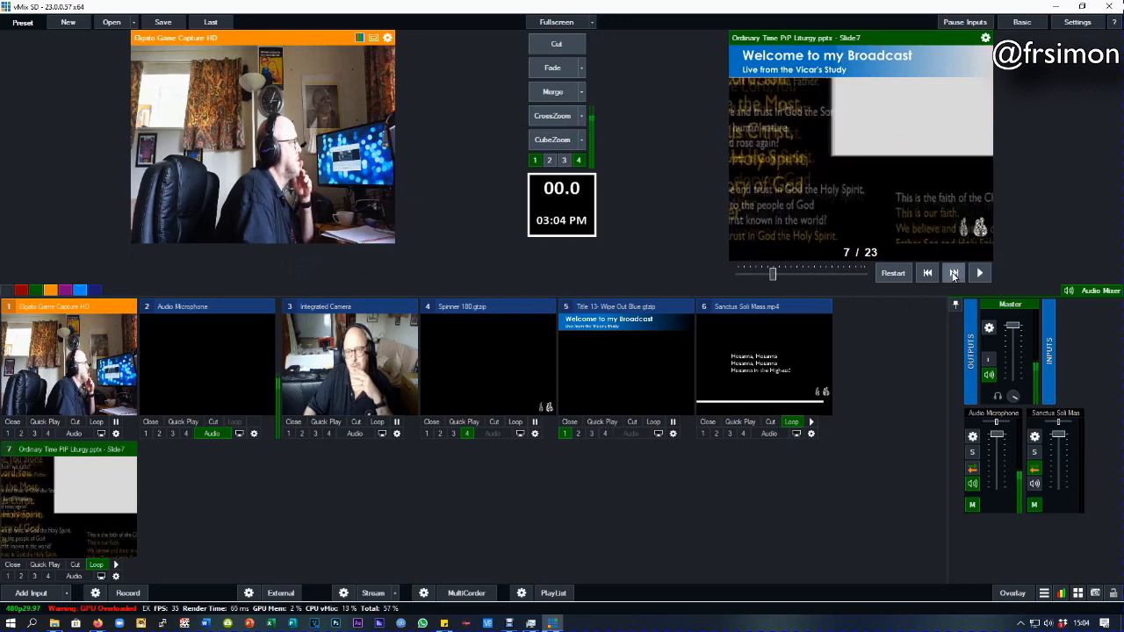
left_click(954, 273)
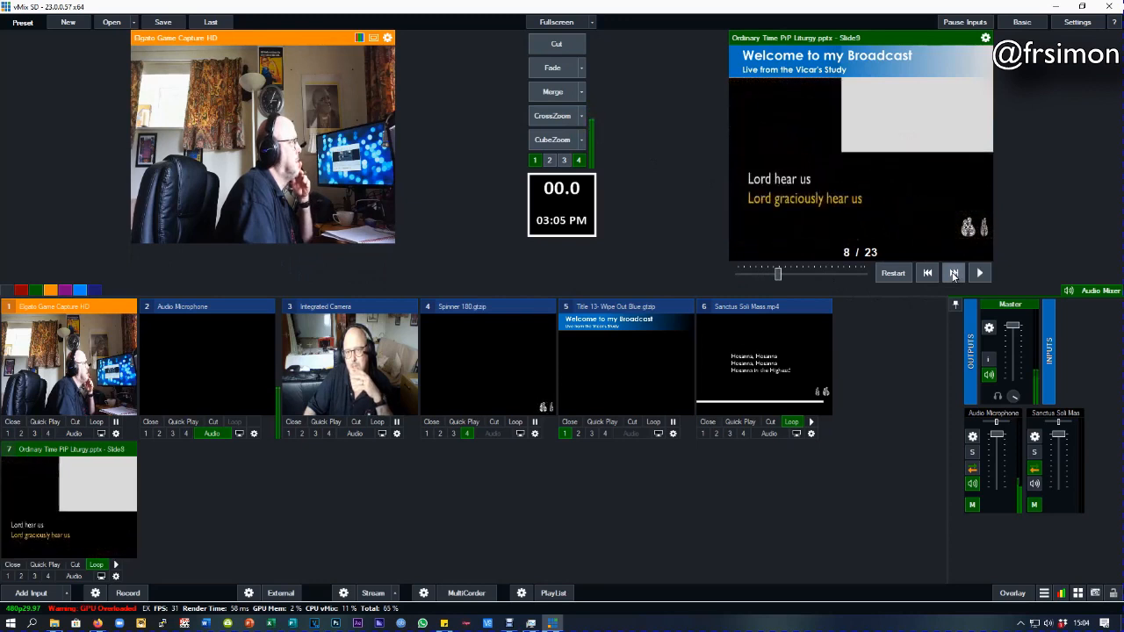
Step: Remove the welcome title overlay from the output and switch back to the Elgato camera with CrossZoom
left_click(534, 161)
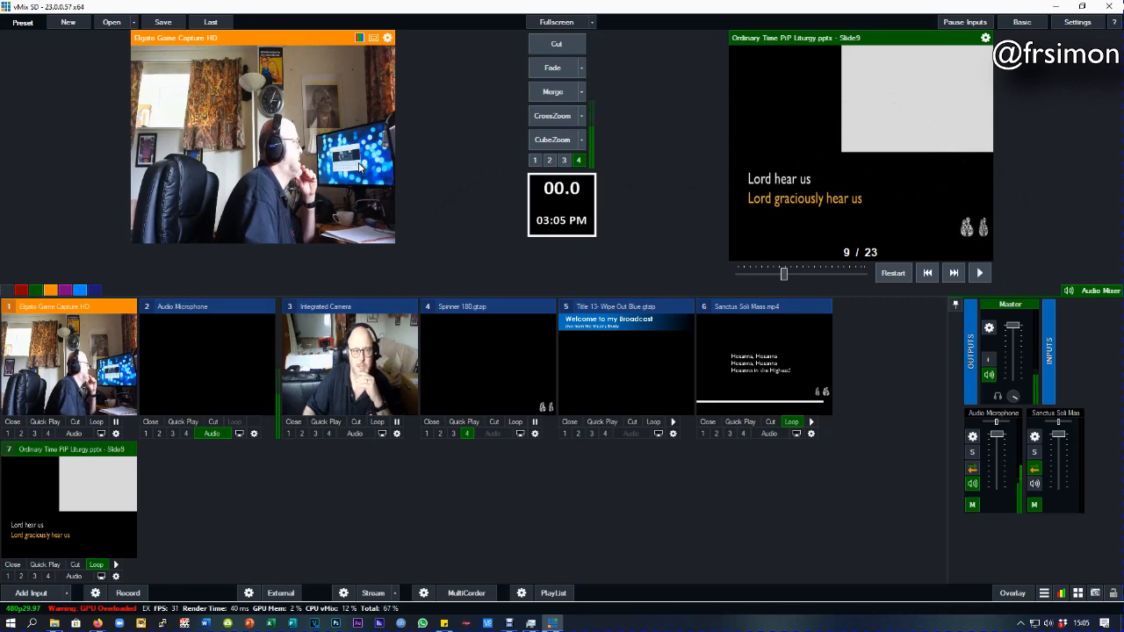
left_click(552, 115)
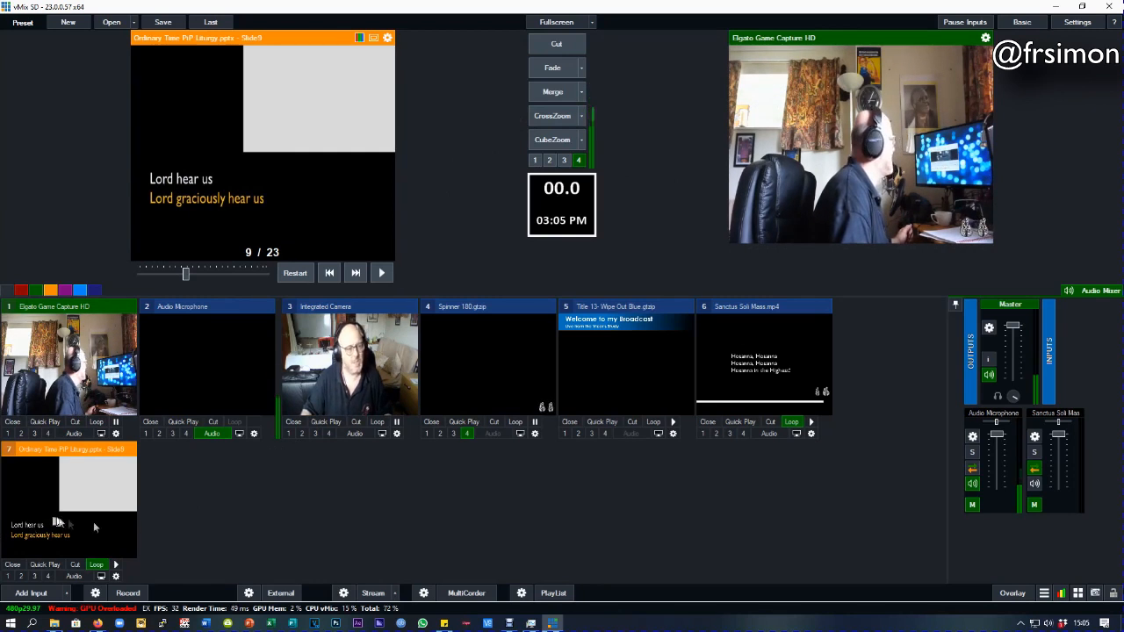
Step: Add a transparent Colour input as input number 8
left_click(29, 595)
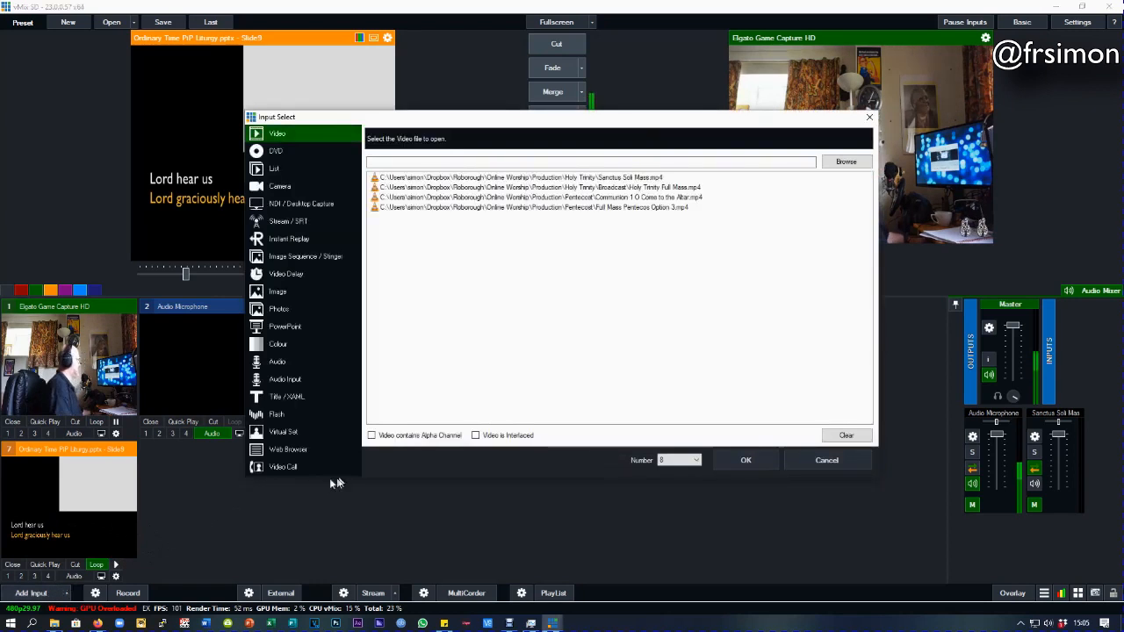
left_click(279, 345)
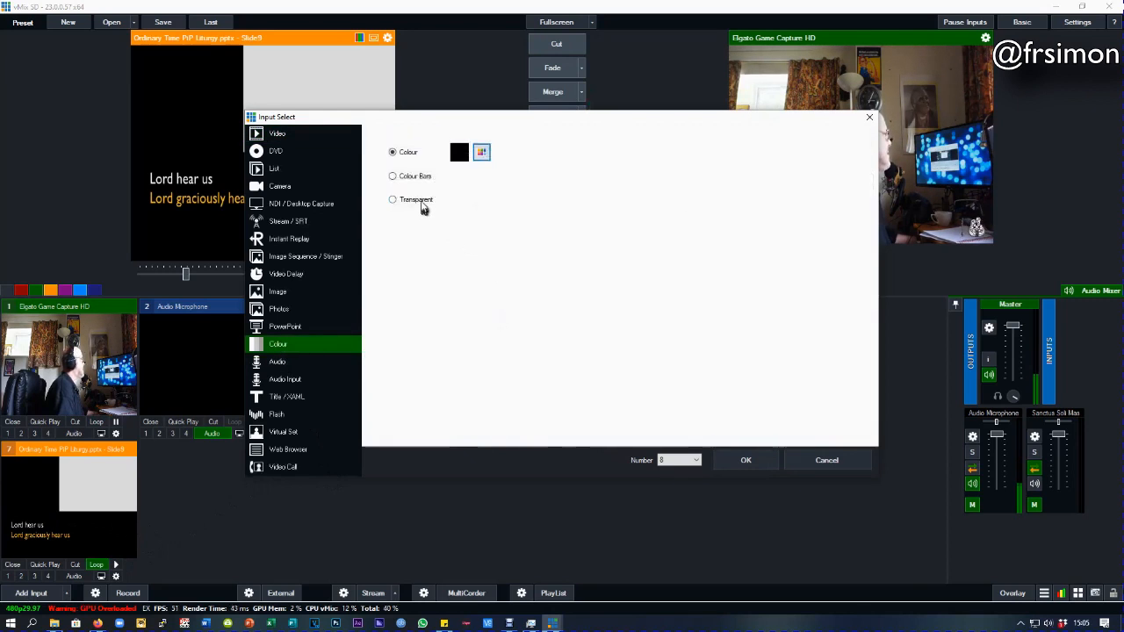
left_click(748, 461)
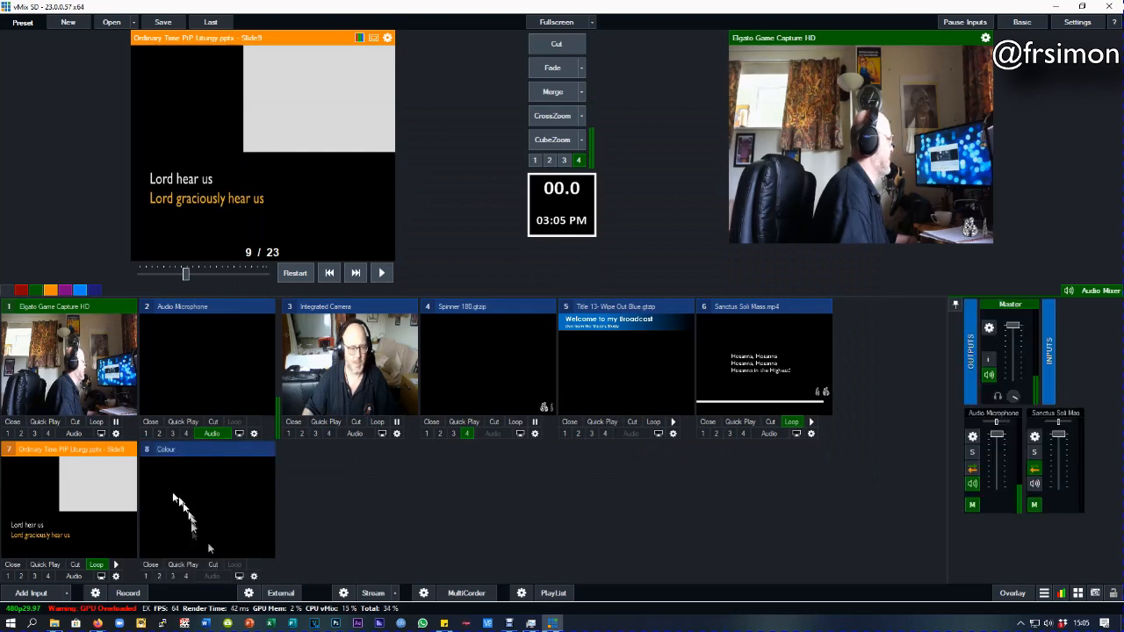
Step: Give the Colour input a side-by-side Multi View layout with Elgato Game Capture HD in layer 1 and the liturgy PowerPoint in layer 2
left_click(254, 577)
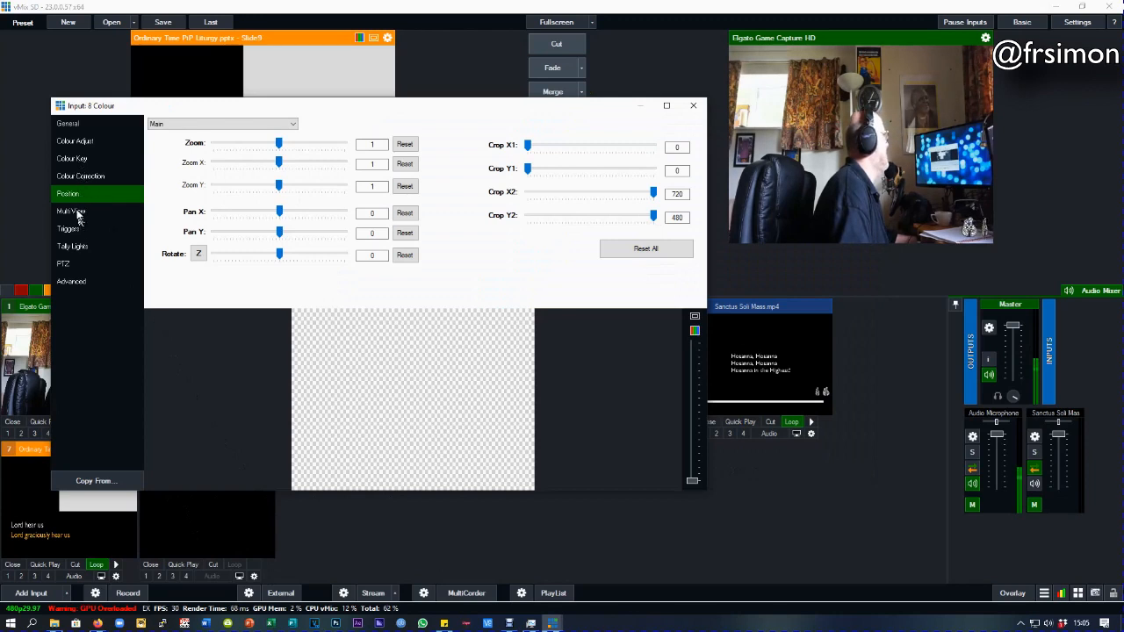
left_click(78, 213)
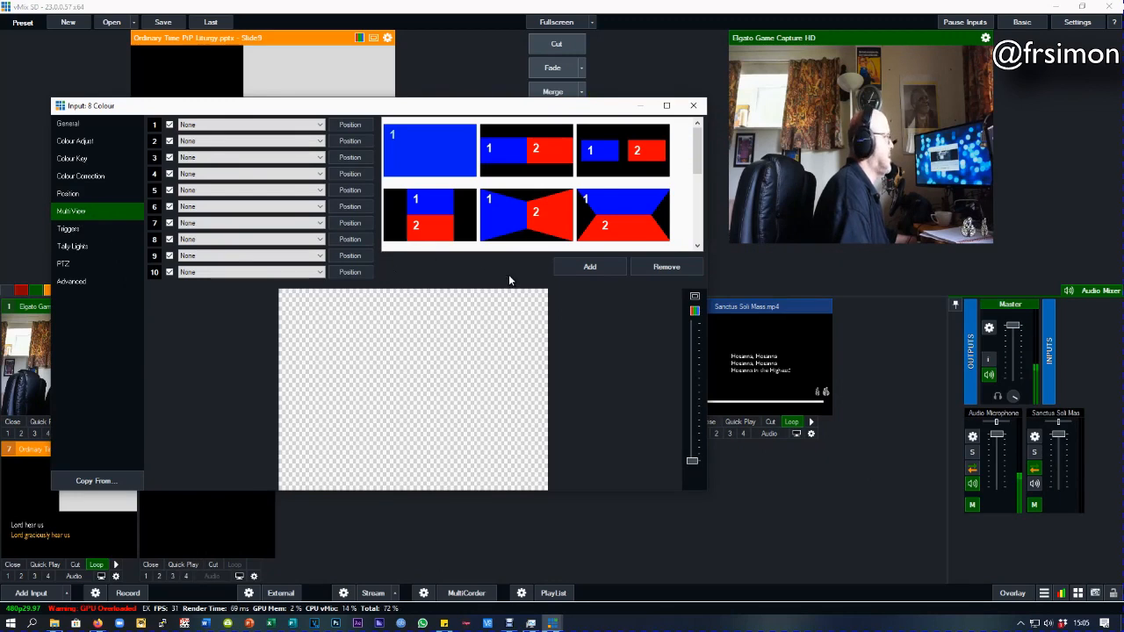
left_click(506, 171)
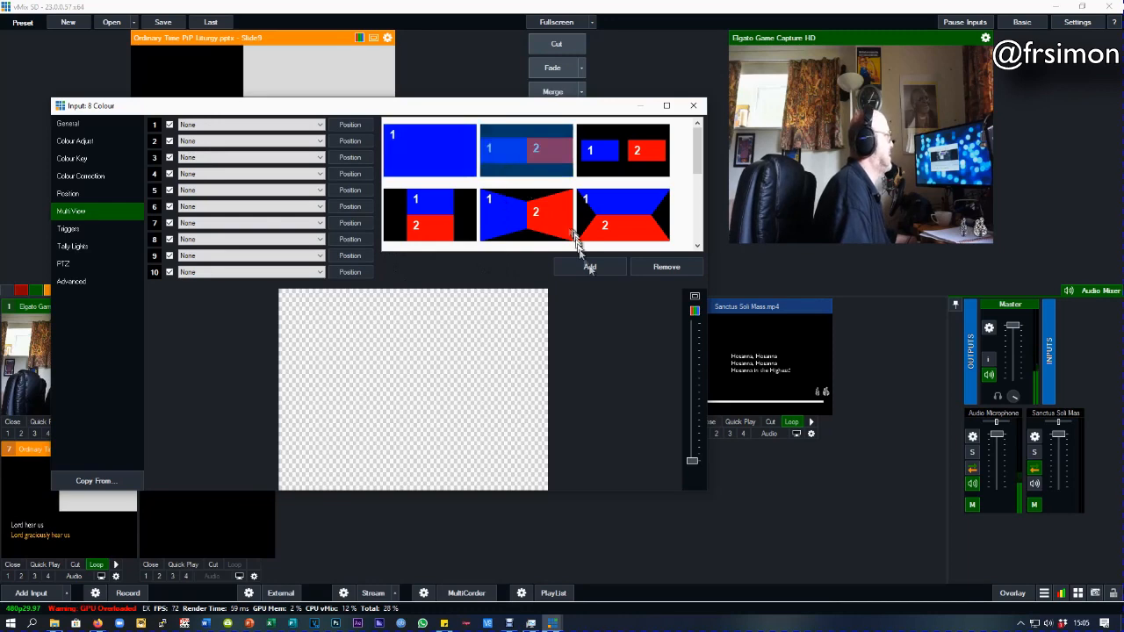
left_click(321, 123)
left_click(321, 124)
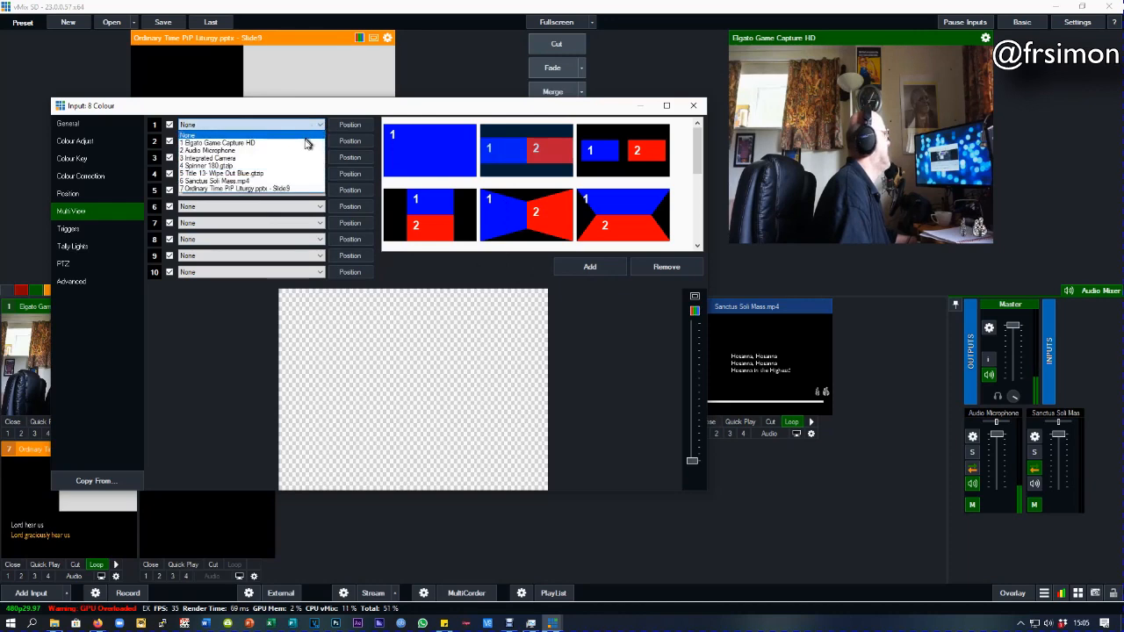
left_click(305, 143)
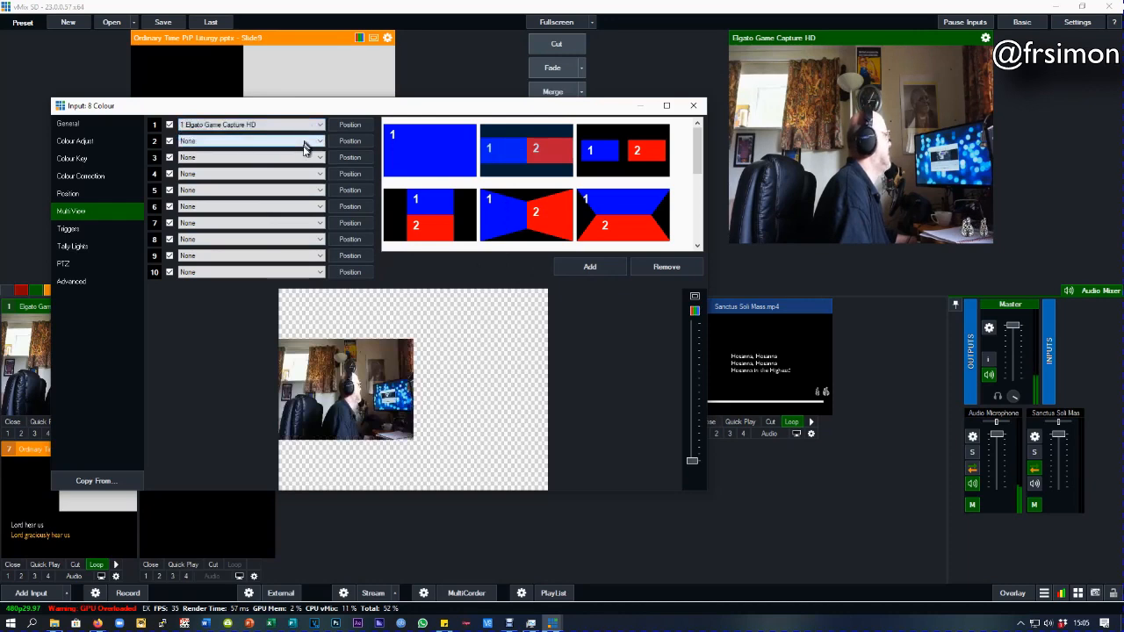
left_click(322, 142)
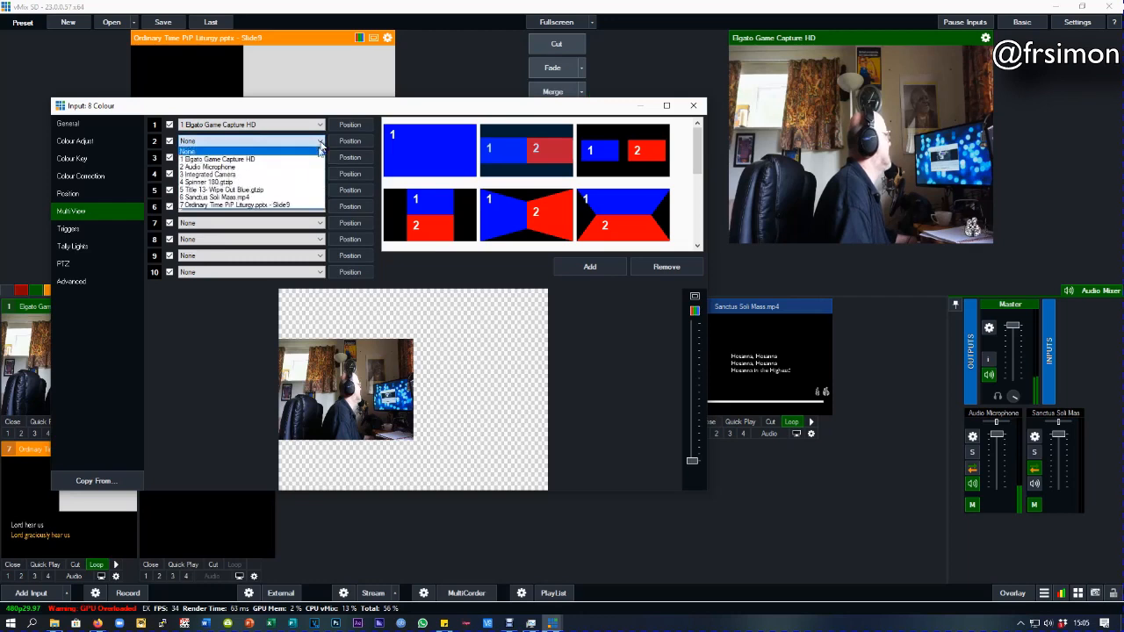
left_click(306, 204)
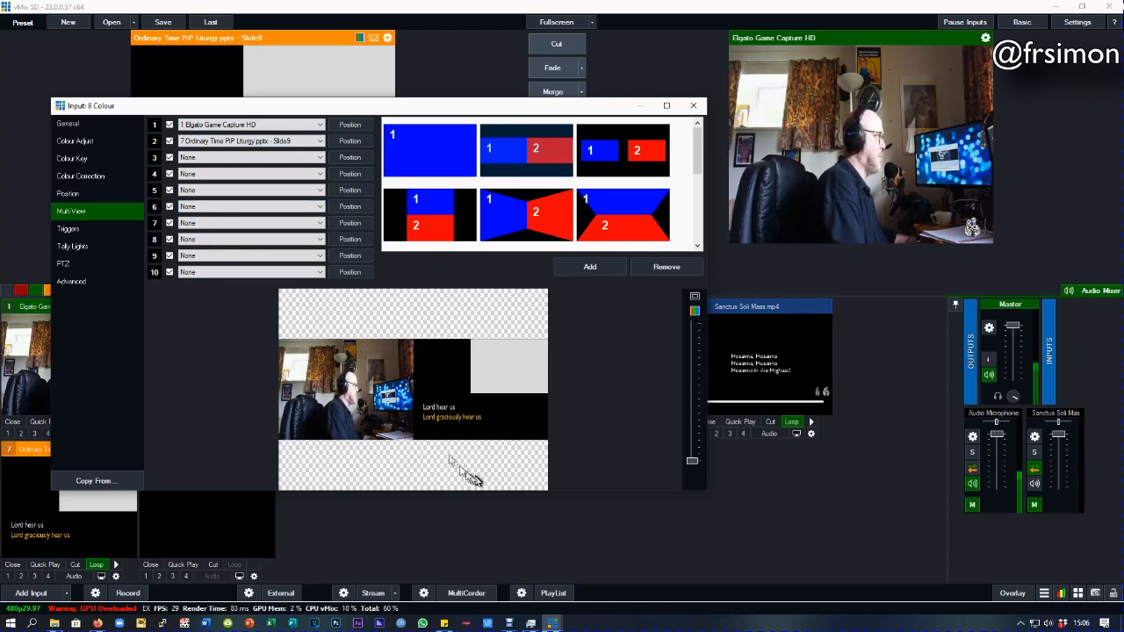
Step: Move the liturgy slide layer, Overlay2, over the camera layer to about Pan X -0.47 and Pan Y -0.35
left_click(70, 193)
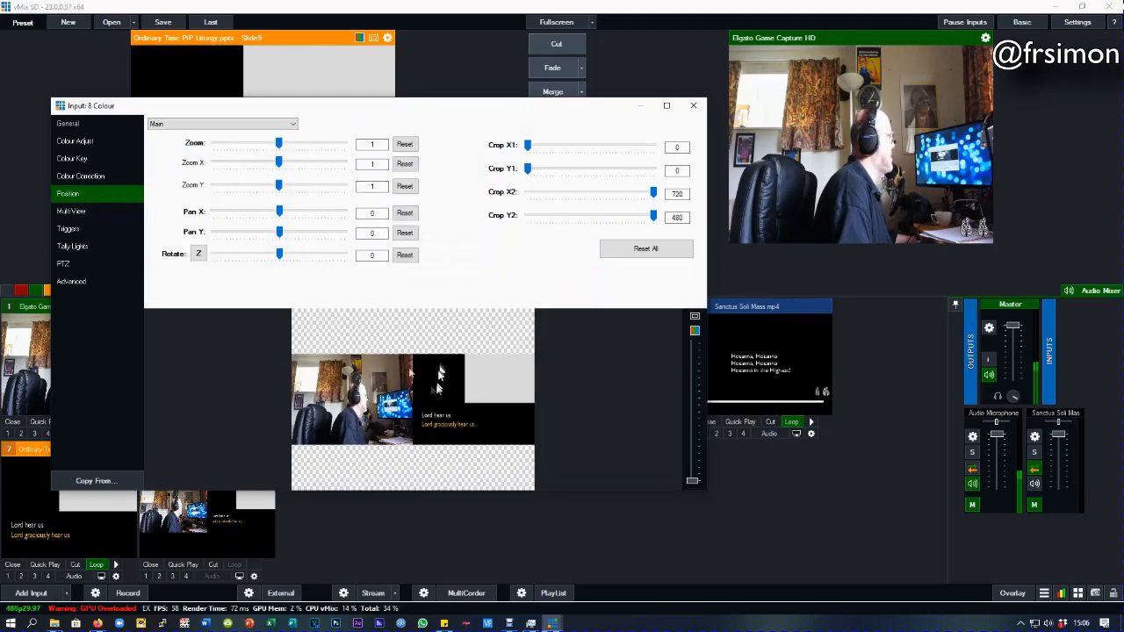
left_click(295, 125)
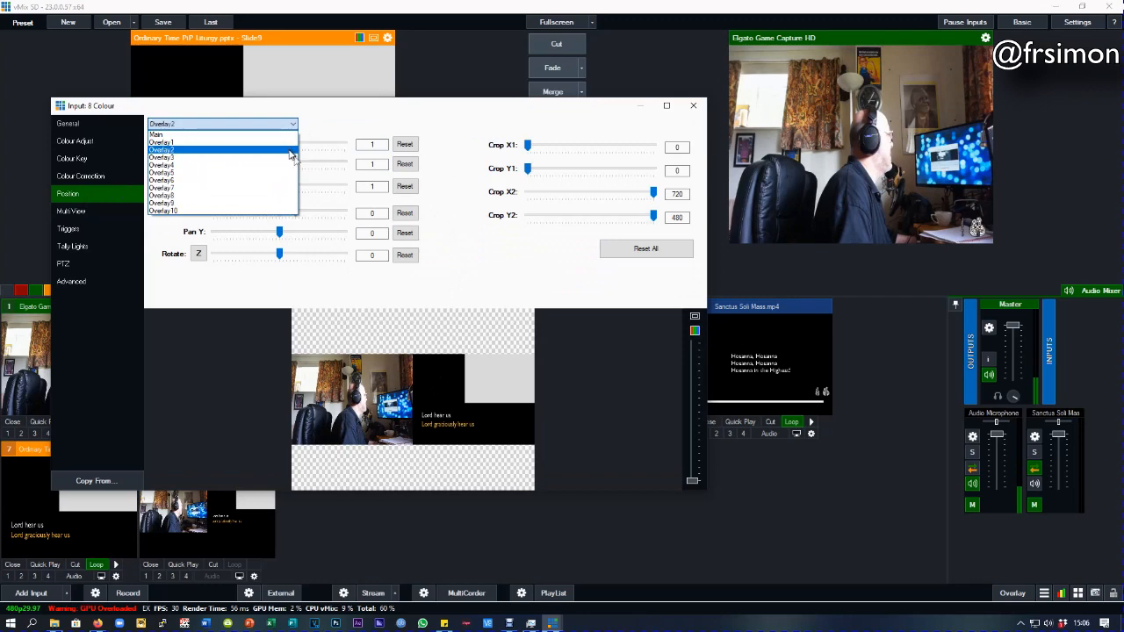
left_click(290, 150)
left_click_drag(508, 437, 386, 461)
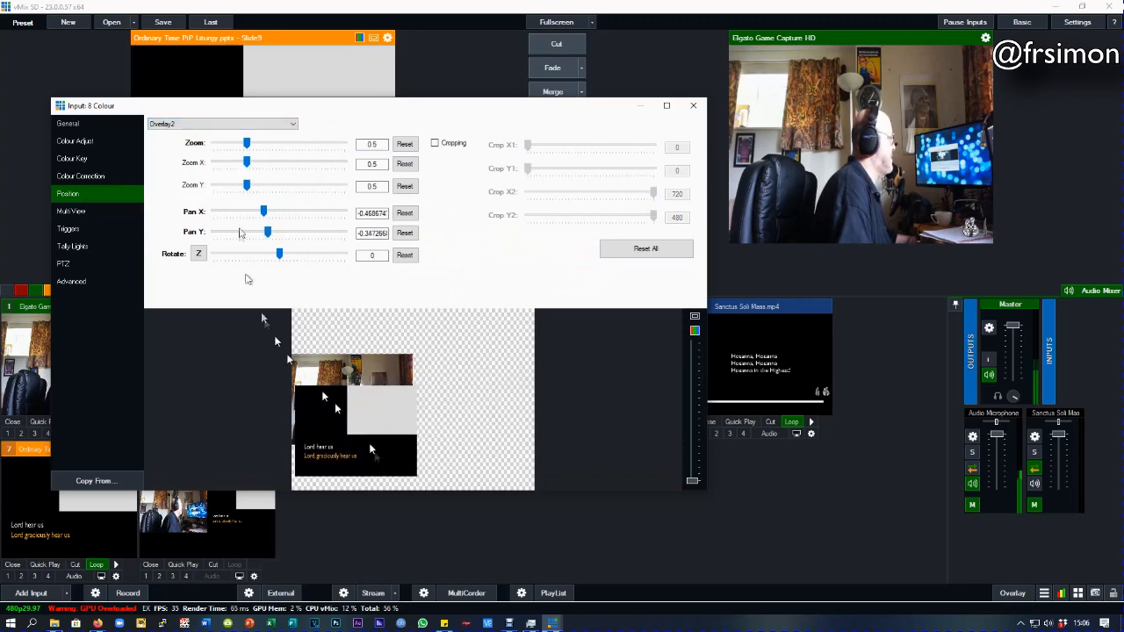
Step: Swap the Multi View sources so layer 1 is the liturgy PowerPoint and layer 2 is Elgato Game Capture HD
left_click(83, 216)
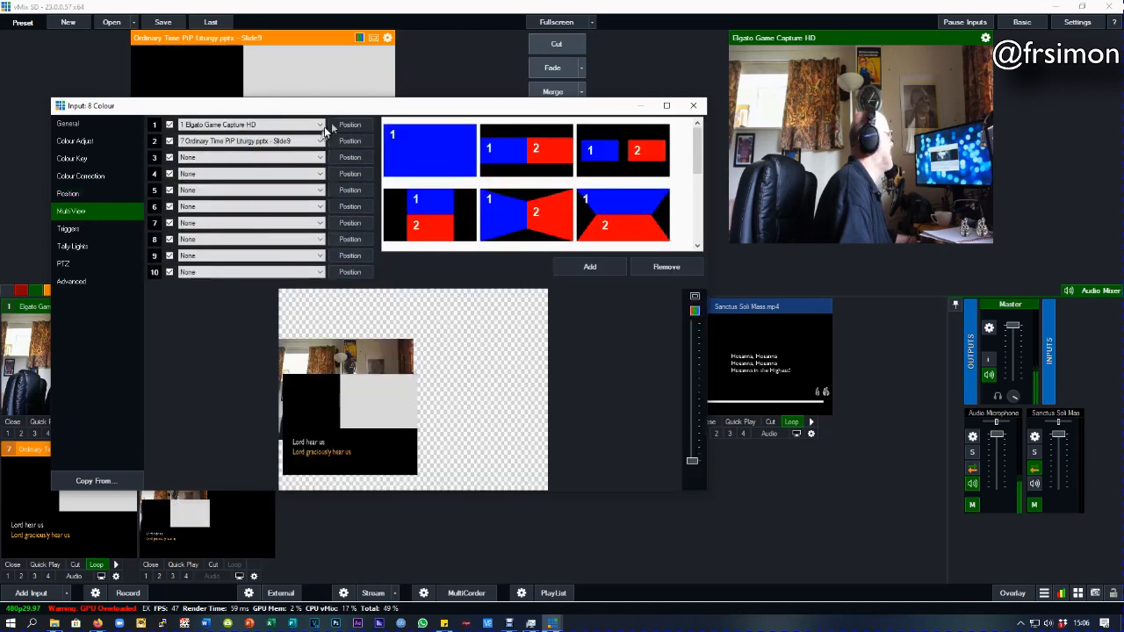
left_click(320, 126)
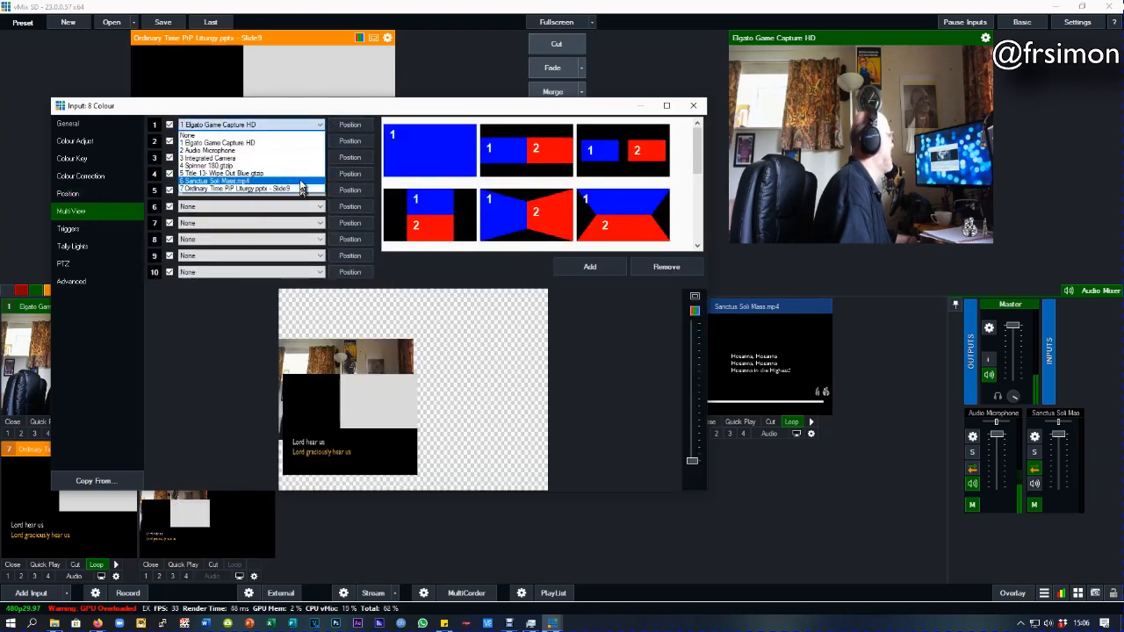
left_click(301, 188)
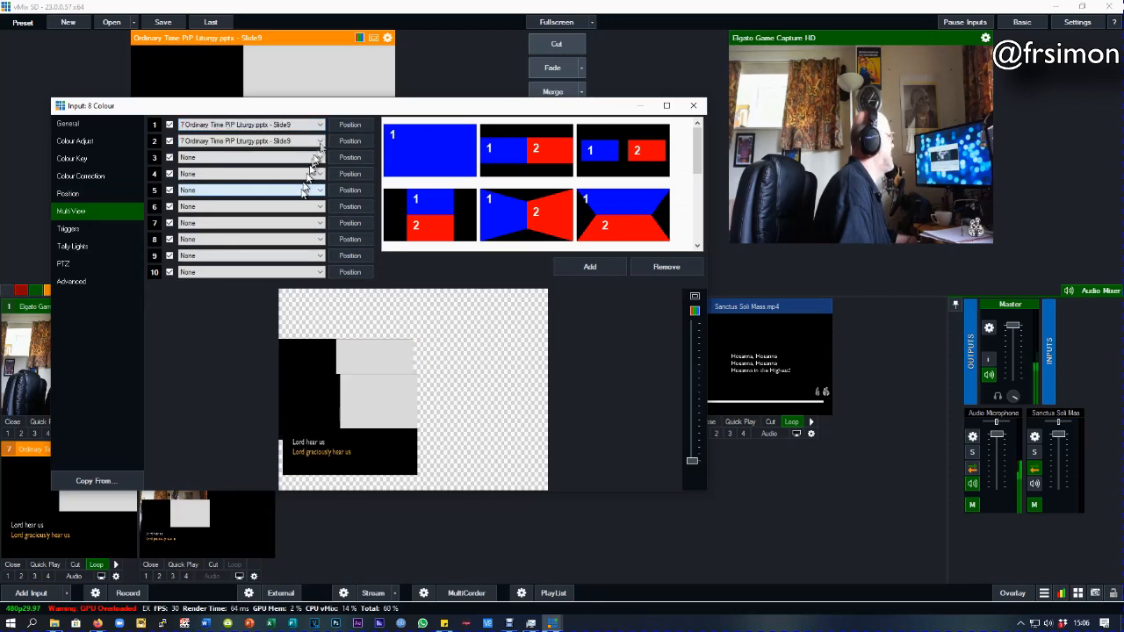
left_click(320, 142)
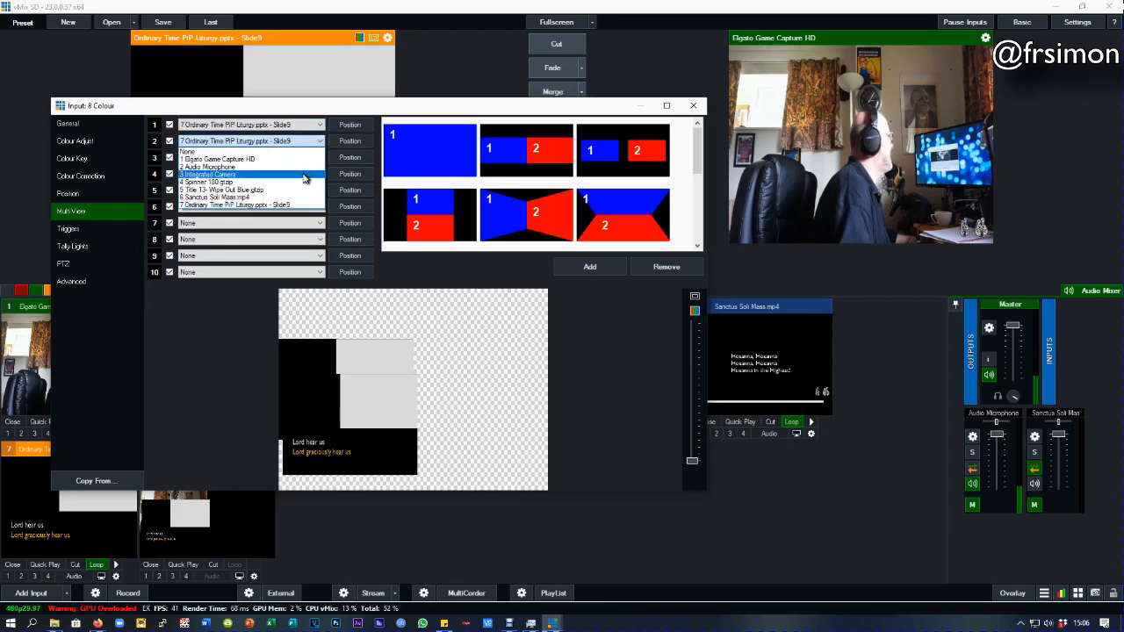
left_click(303, 165)
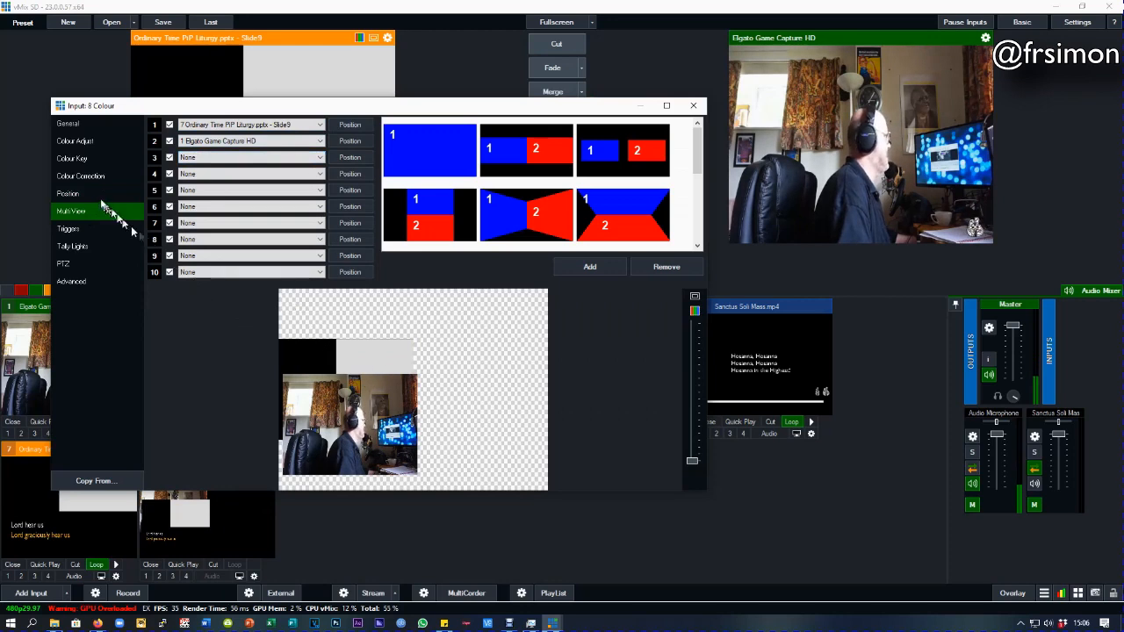
Step: Place the camera layer, Overlay2, in the frame's upper-right corner at zoom 0.4415, about Pan X 0.57 and Pan Y 0.55
left_click(70, 195)
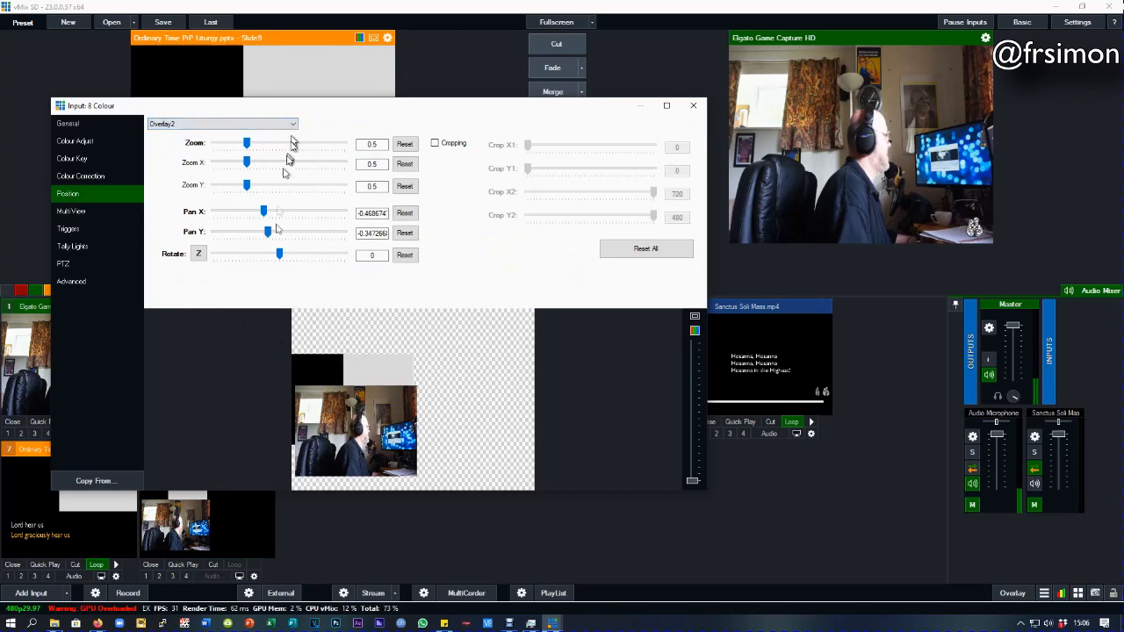
left_click_drag(329, 418, 447, 346)
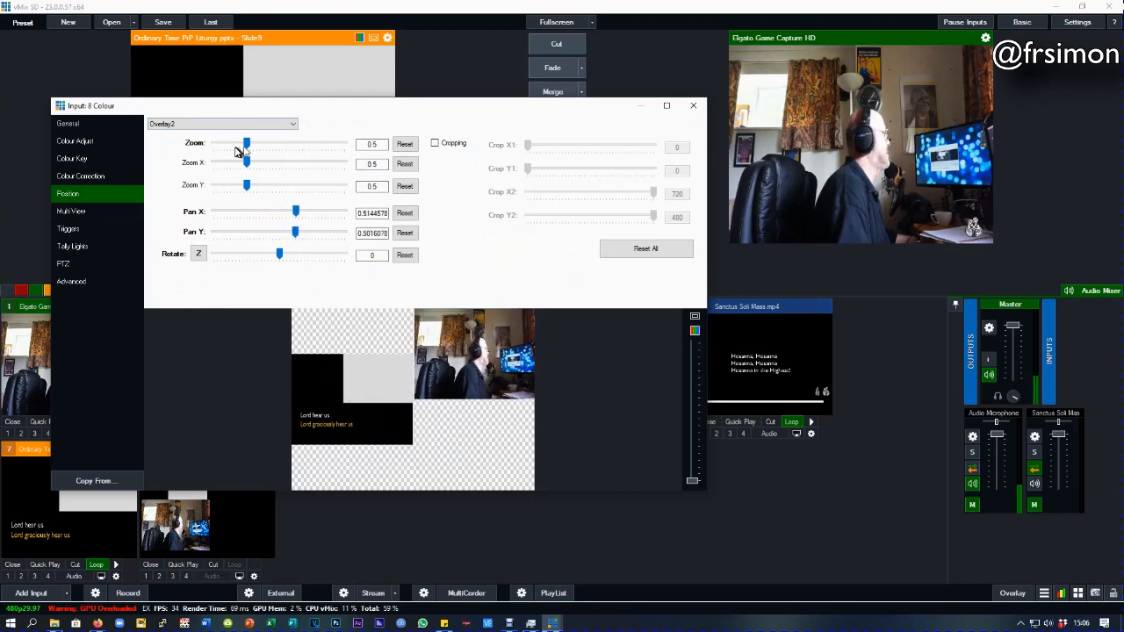
left_click_drag(246, 148, 243, 147)
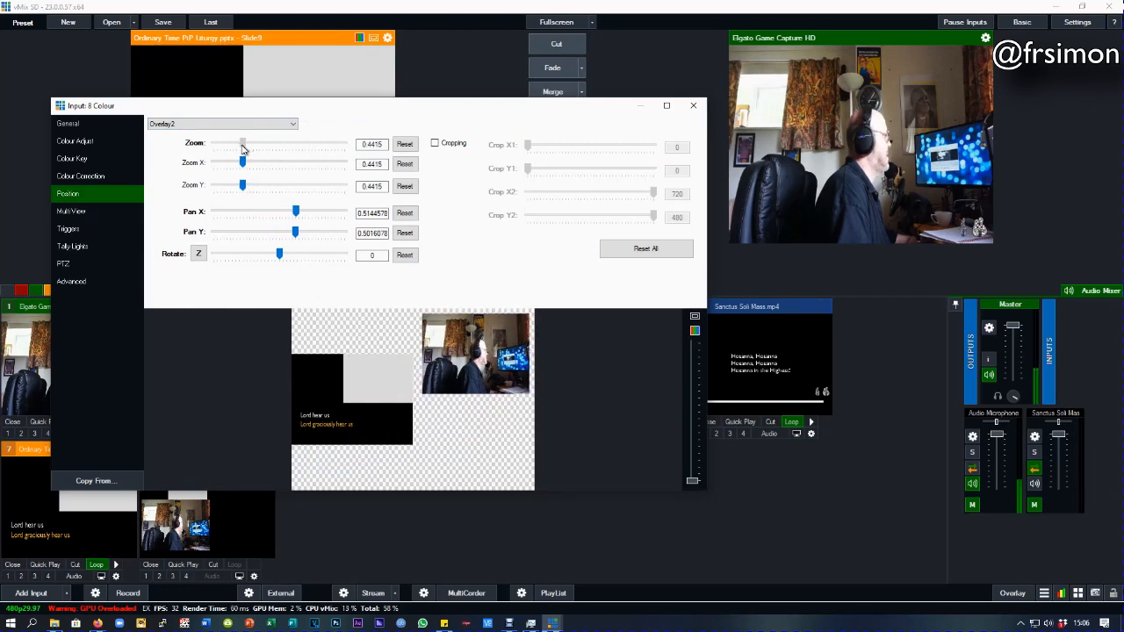
left_click_drag(492, 369, 499, 362)
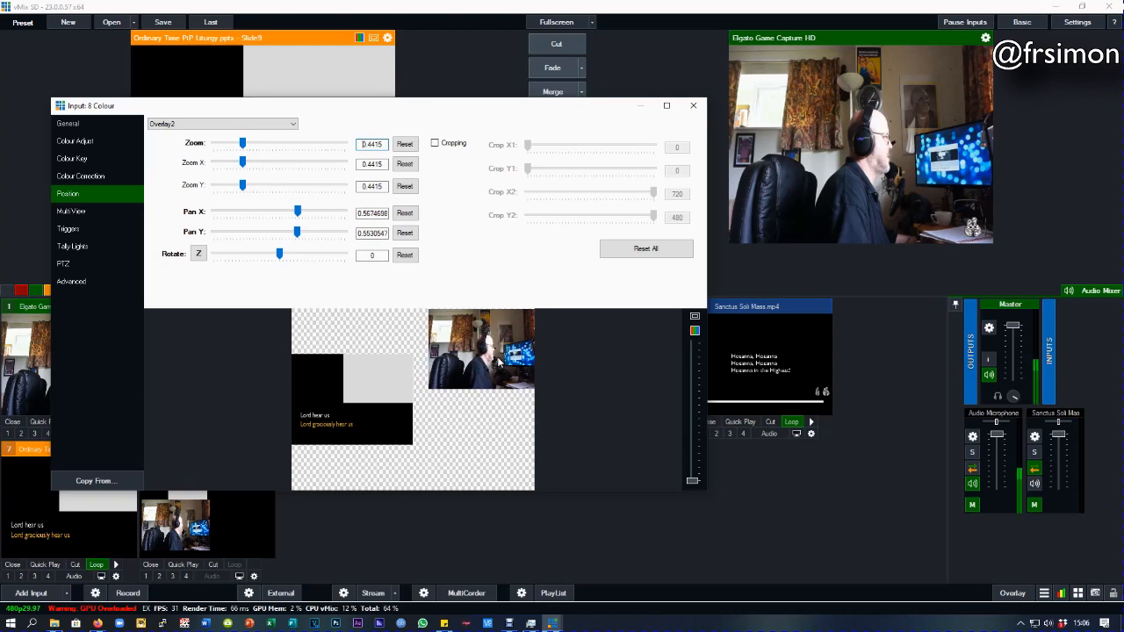
Step: Move the liturgy slide layer, Overlay1, to about Pan X -0.04 and Pan Y 0.05 and enlarge it to zoom 1.023
left_click(210, 124)
left_click(207, 141)
left_click_drag(331, 387, 387, 388)
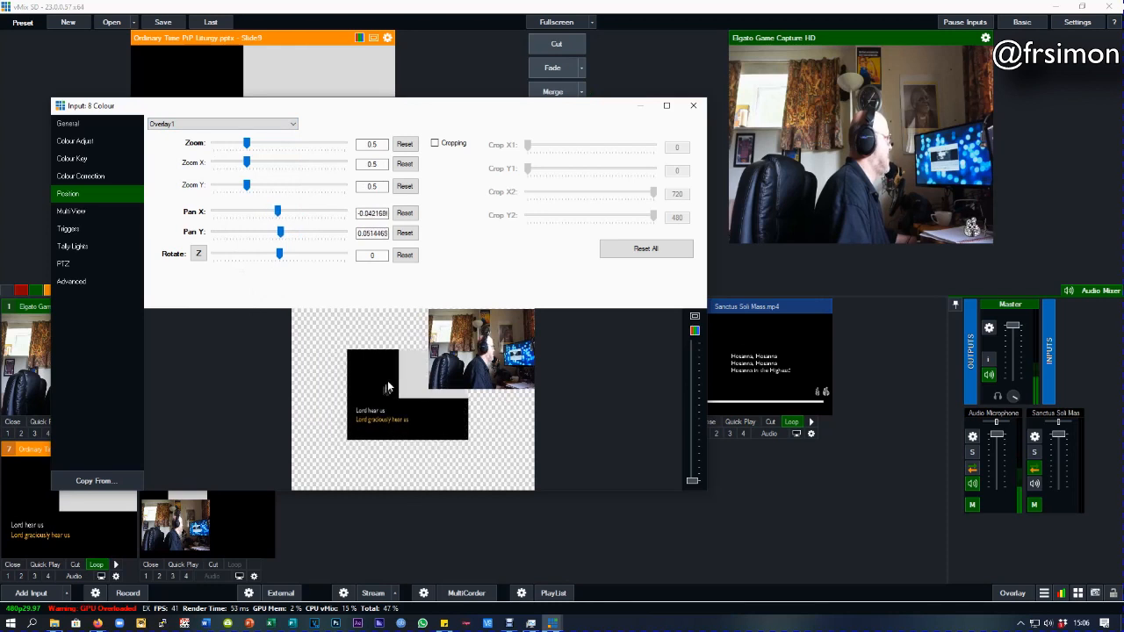
left_click_drag(249, 148, 281, 162)
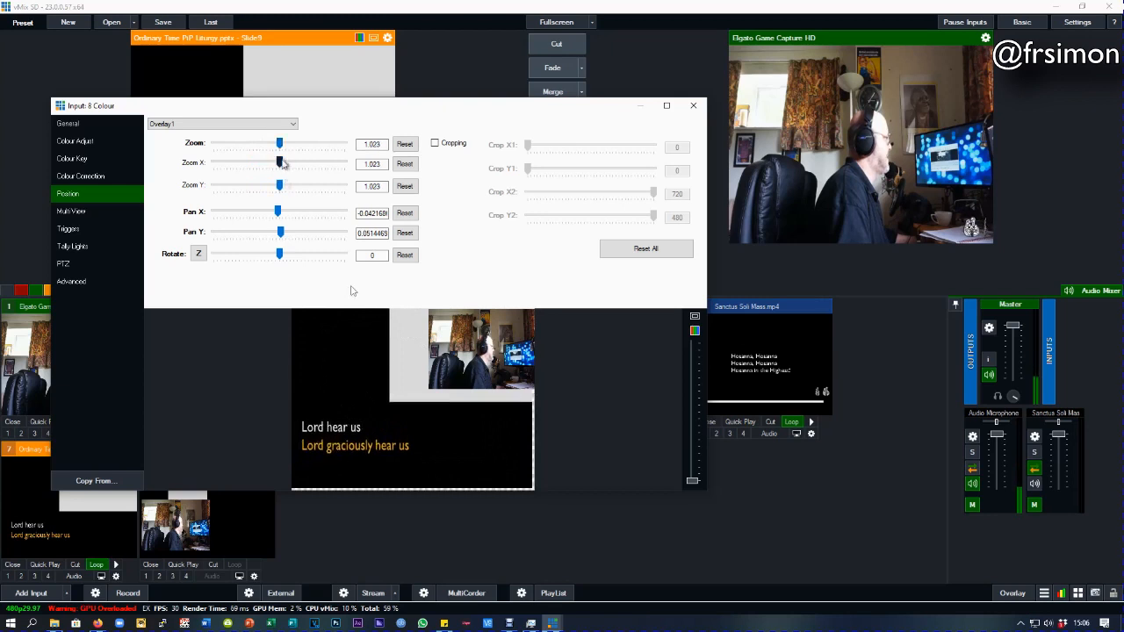
Step: Move slide layer Overlay1 to about Pan X -0.004, Pan Y 0.019 and set camera layer Overlay2 to zoom 0.58475, about Pan X 0.43, Pan Y 0.48
left_click_drag(356, 380, 360, 376)
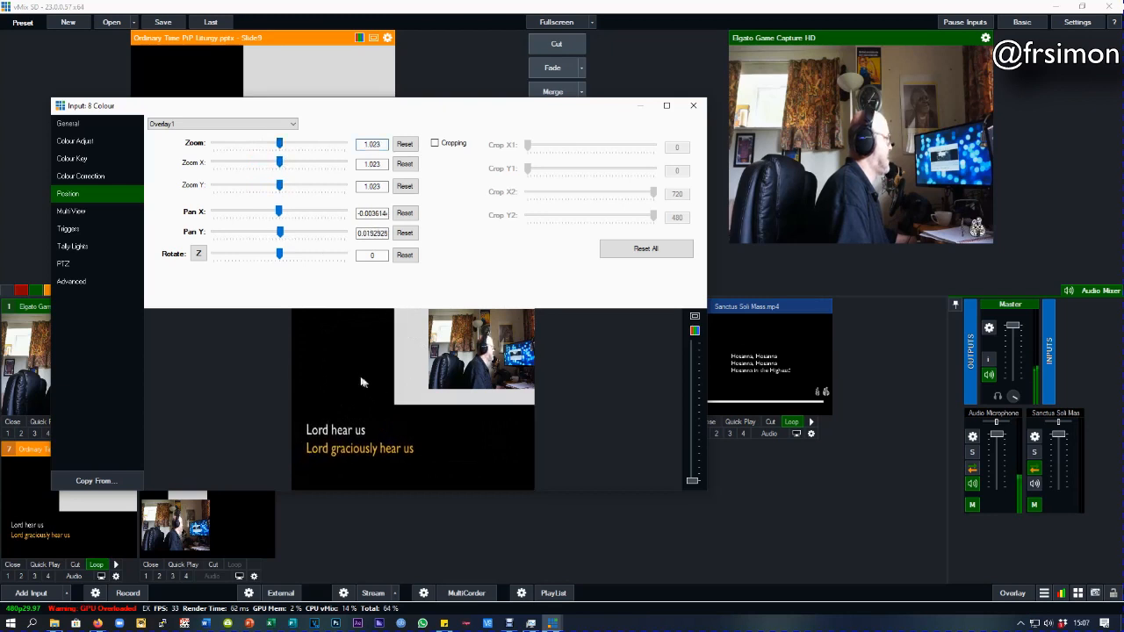
left_click(252, 124)
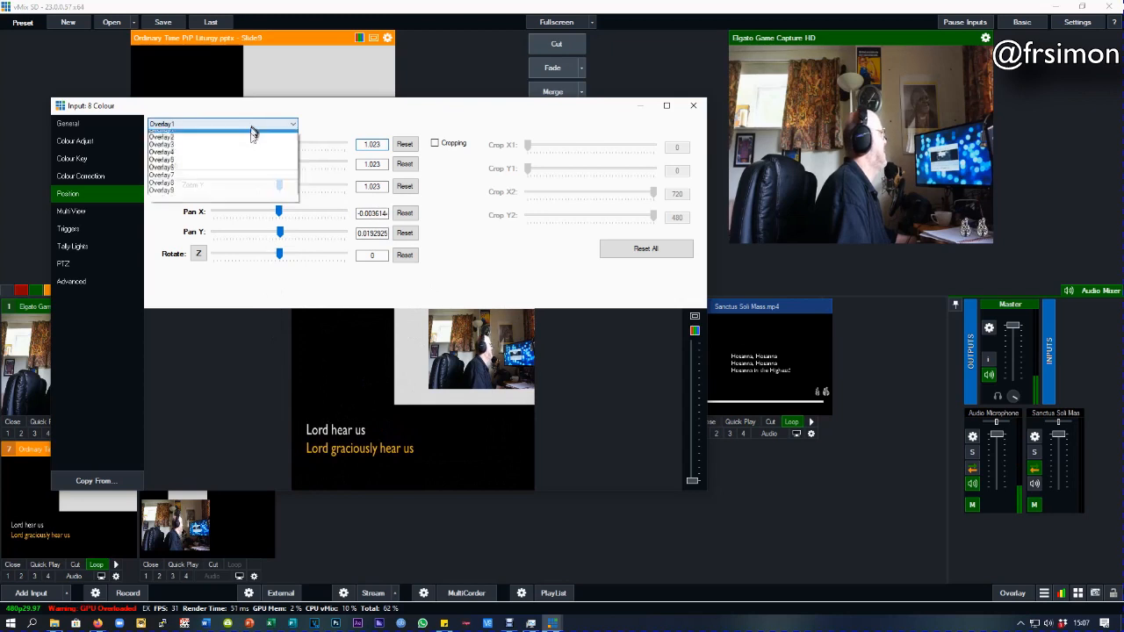
left_click(255, 151)
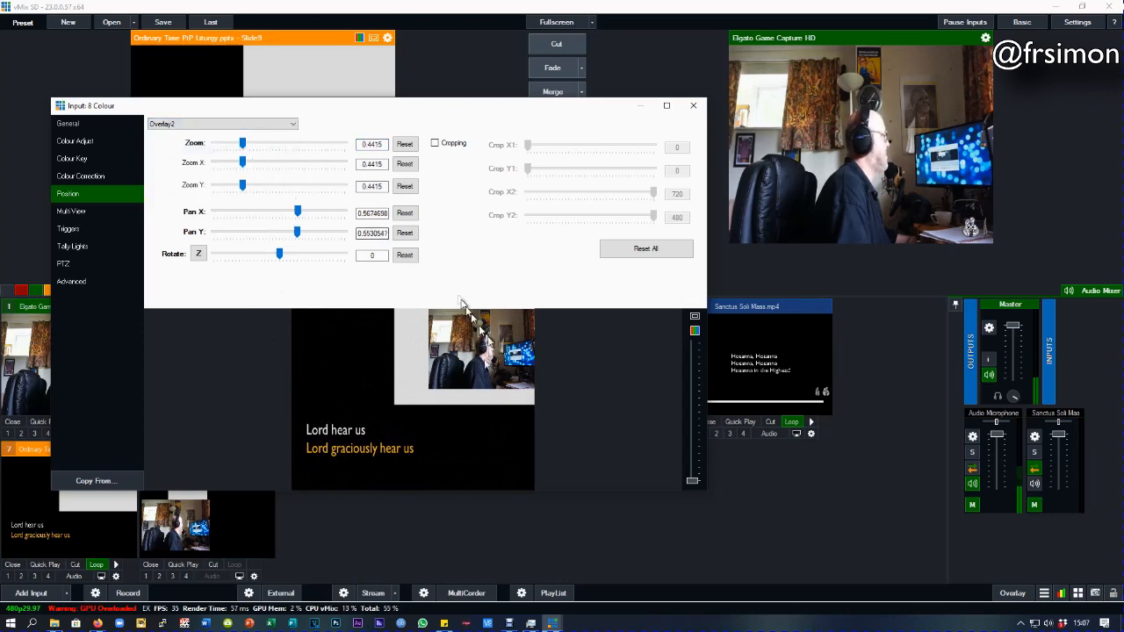
left_click_drag(470, 364, 469, 372)
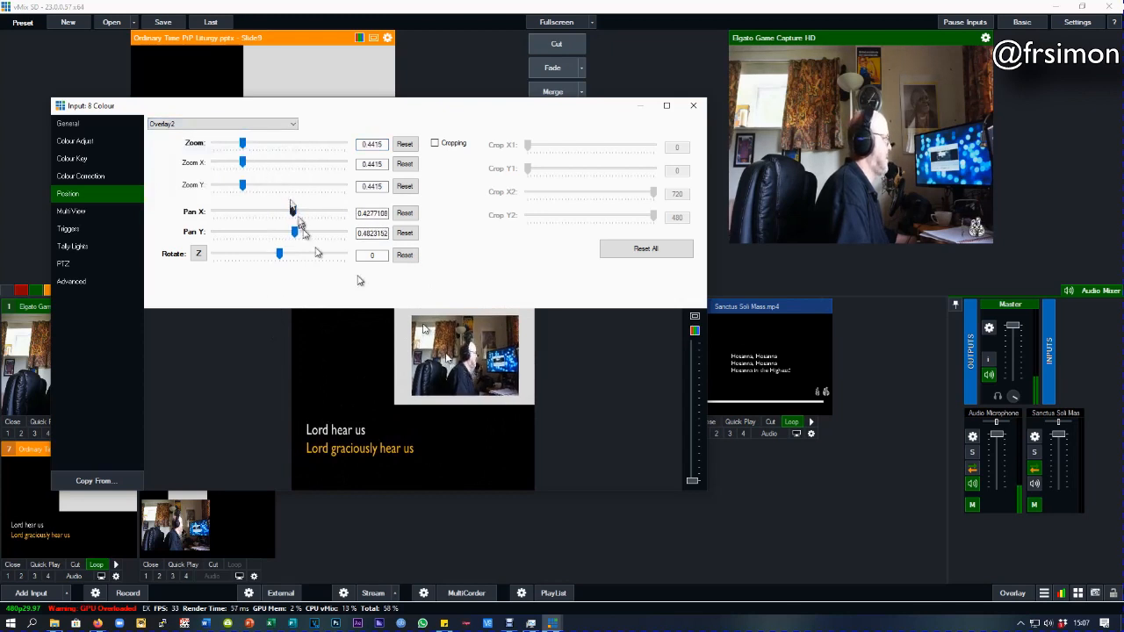
left_click_drag(246, 149, 253, 157)
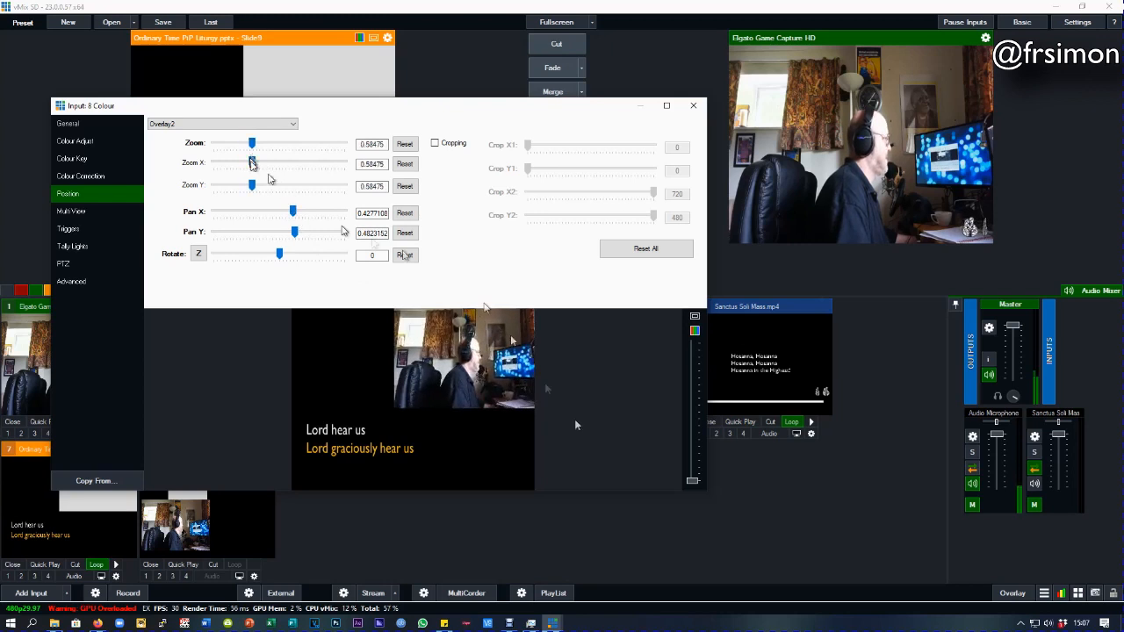
left_click(693, 106)
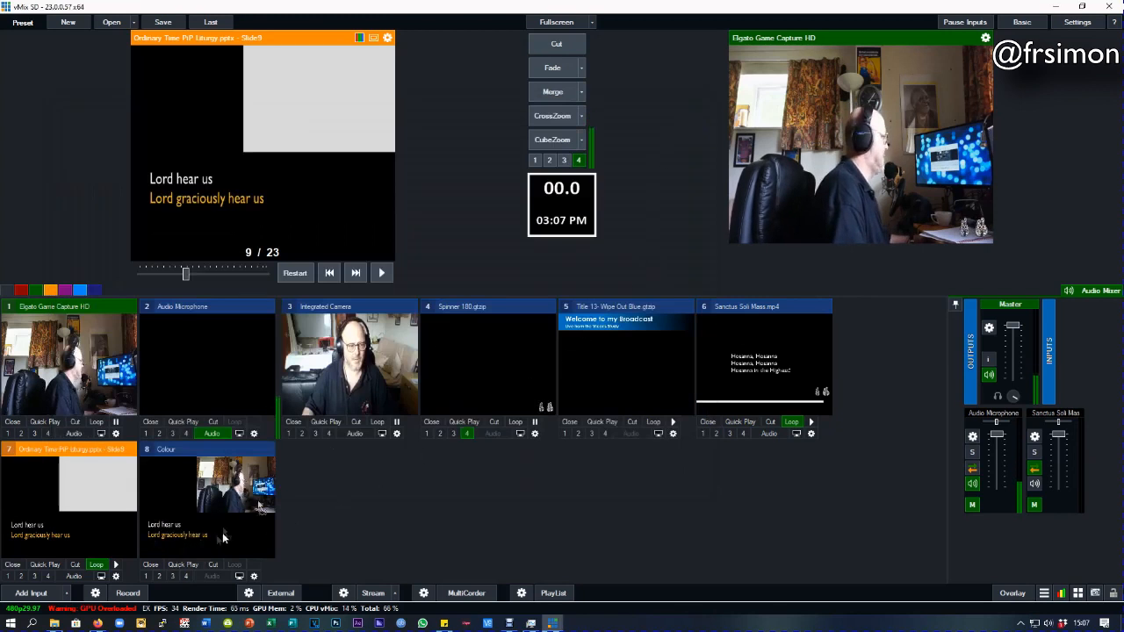
Step: Preview the Colour Multi View input and CrossZoom the output back and forth between it and the Elgato Game Capture HD camera
left_click(261, 489)
left_click(552, 115)
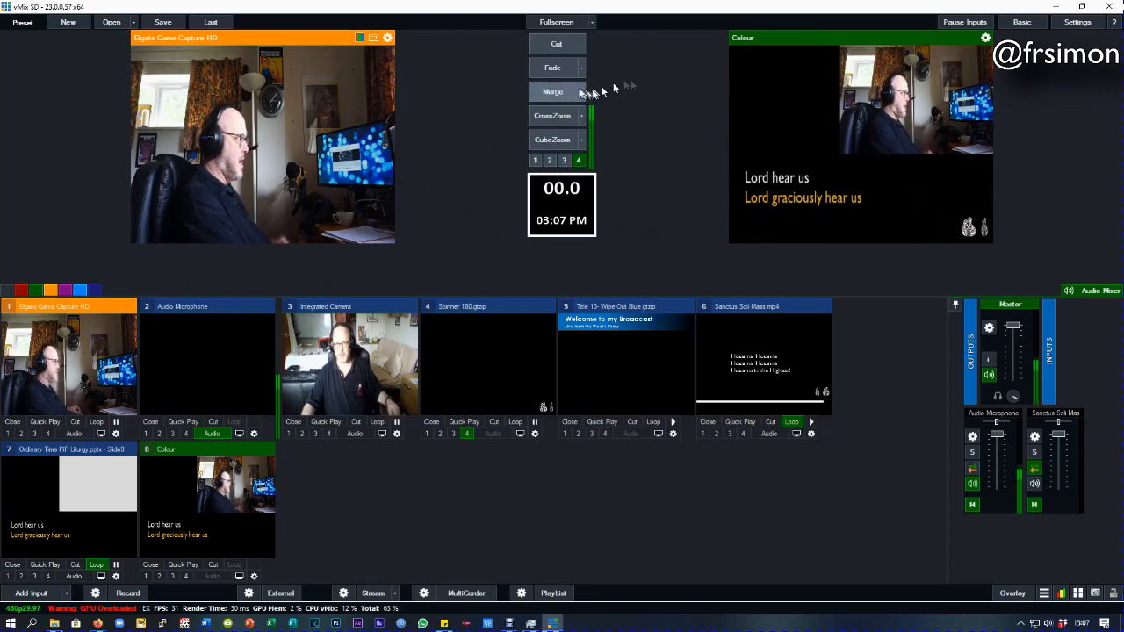
left_click(565, 118)
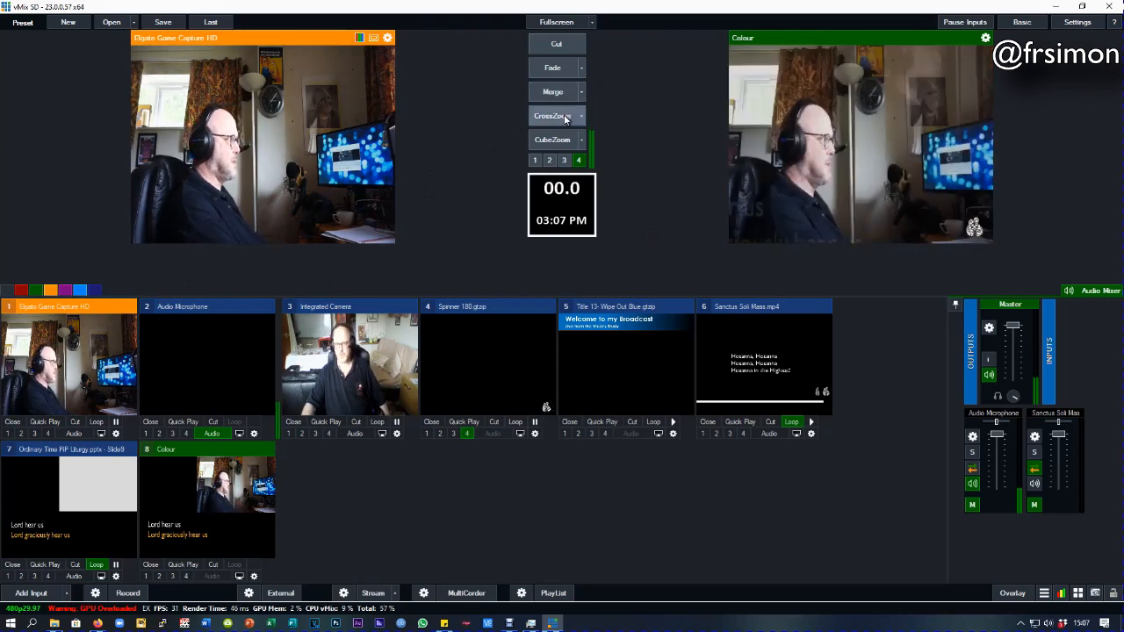
left_click(565, 118)
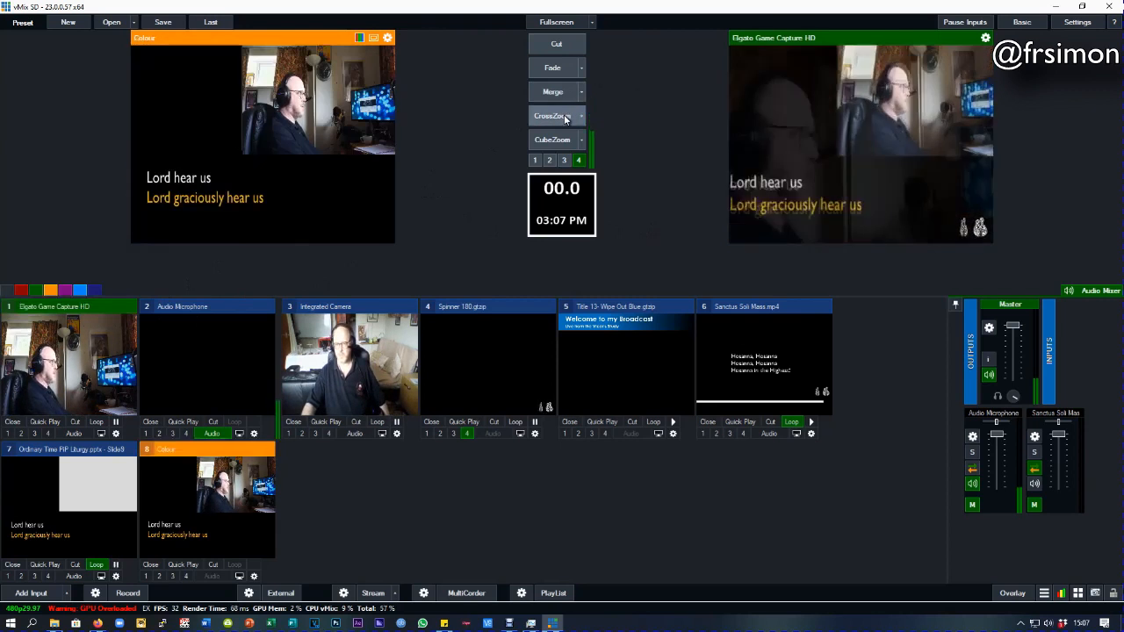
left_click(564, 117)
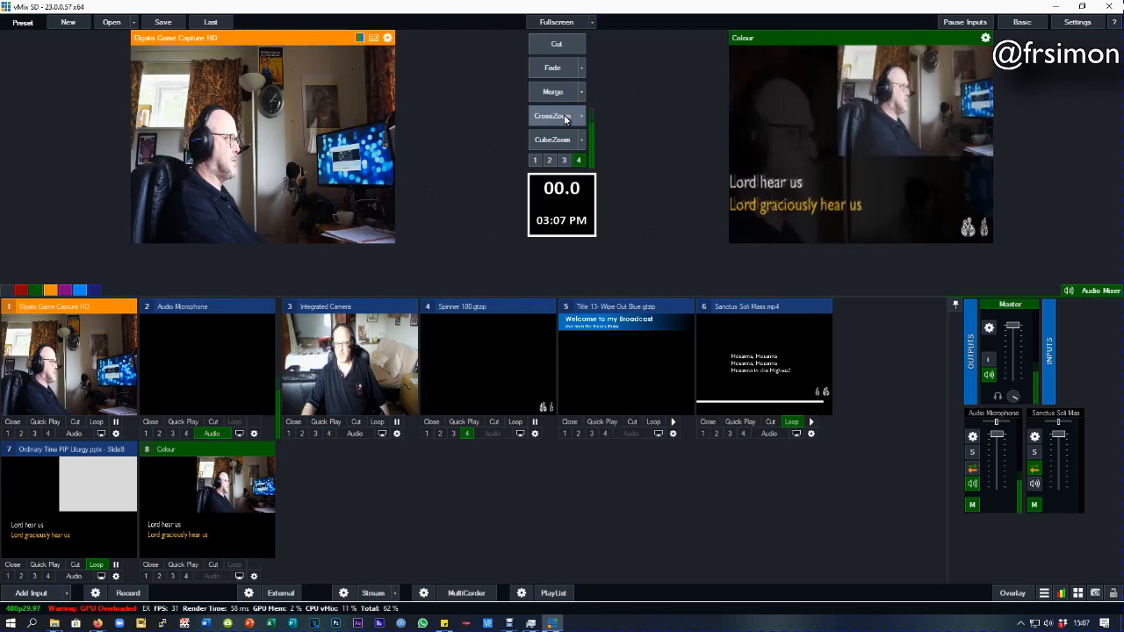
Step: Advance the Ordinary Time PiP Liturgy PowerPoint to slide 10 and place the Colour Multi View in preview
left_click(88, 527)
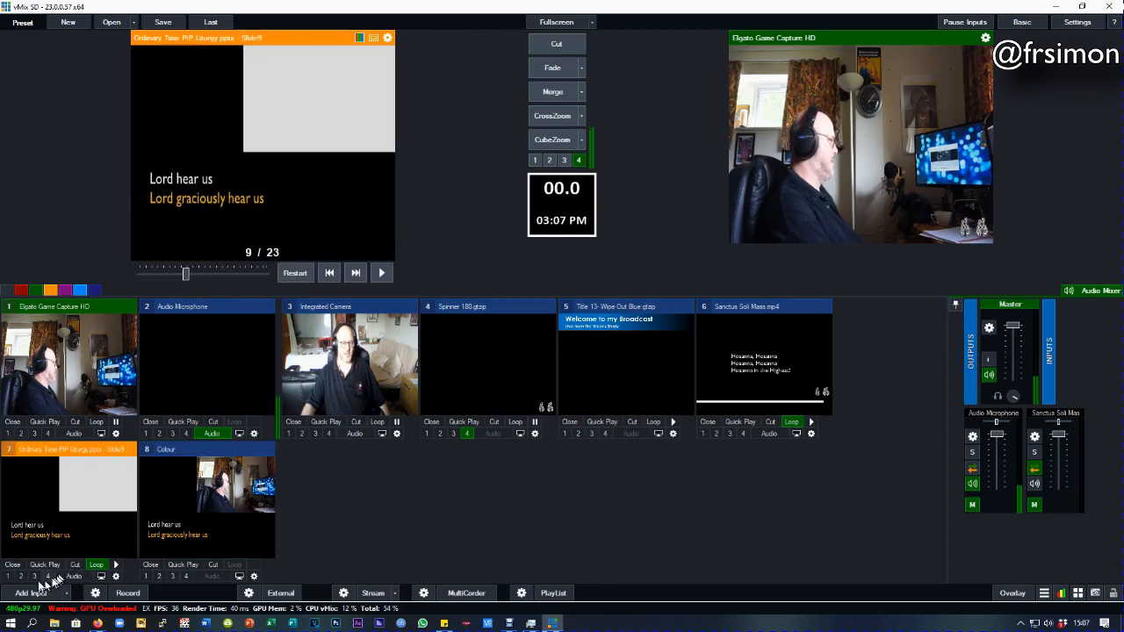
left_click(355, 273)
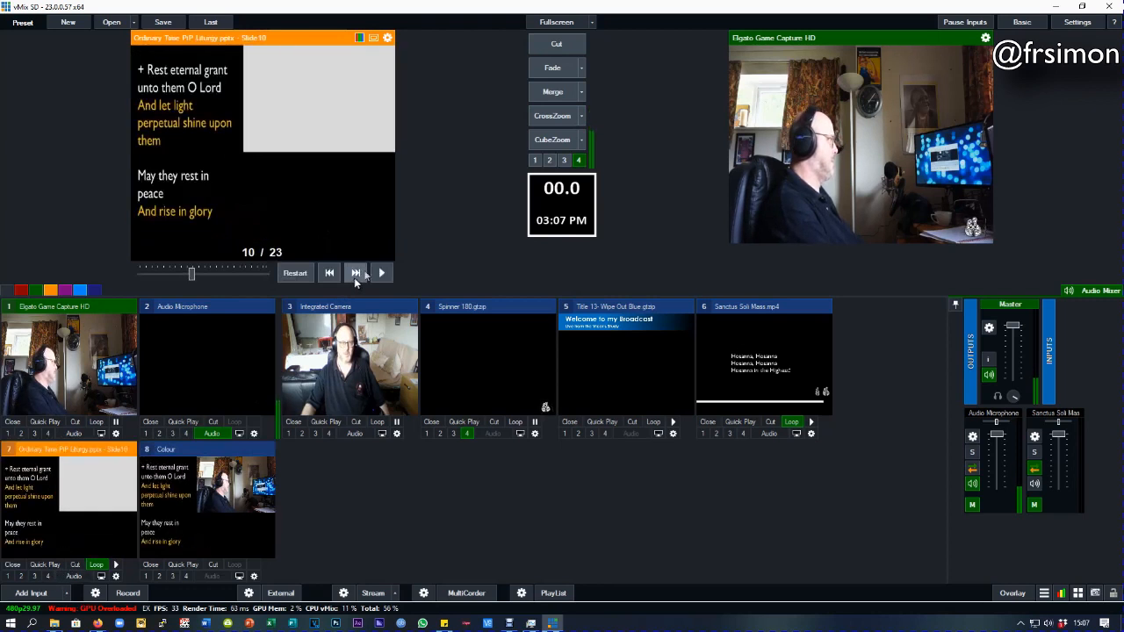
left_click(250, 475)
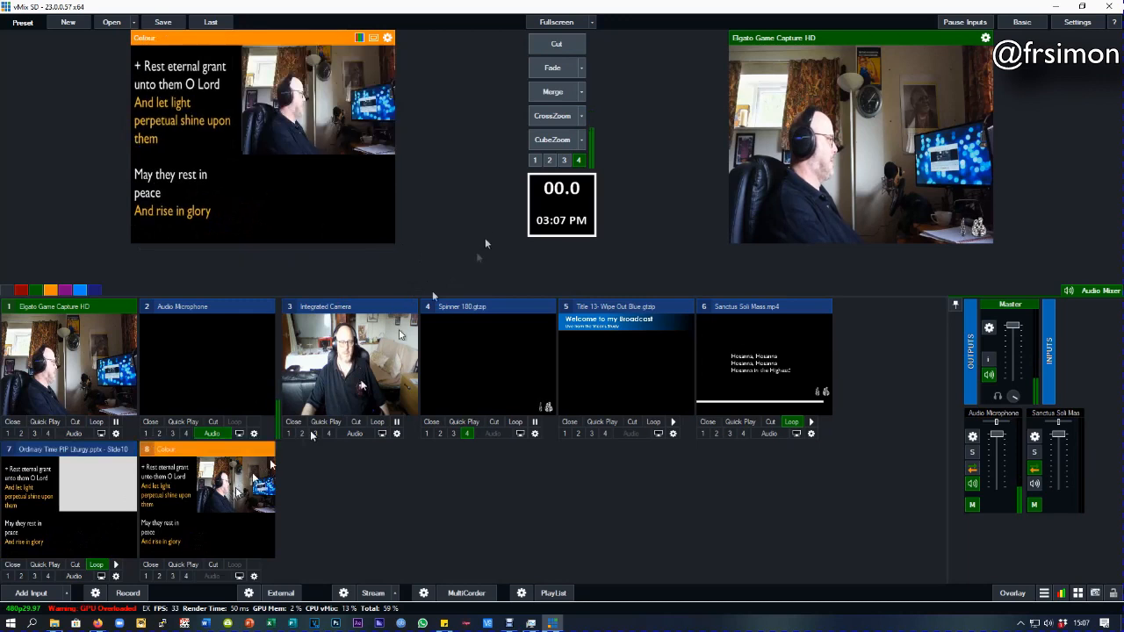
Step: Demonstrate slide 10 in the Multi View by alternating the output between Colour and the camera with CrossZoom, ending on the camera
left_click(545, 121)
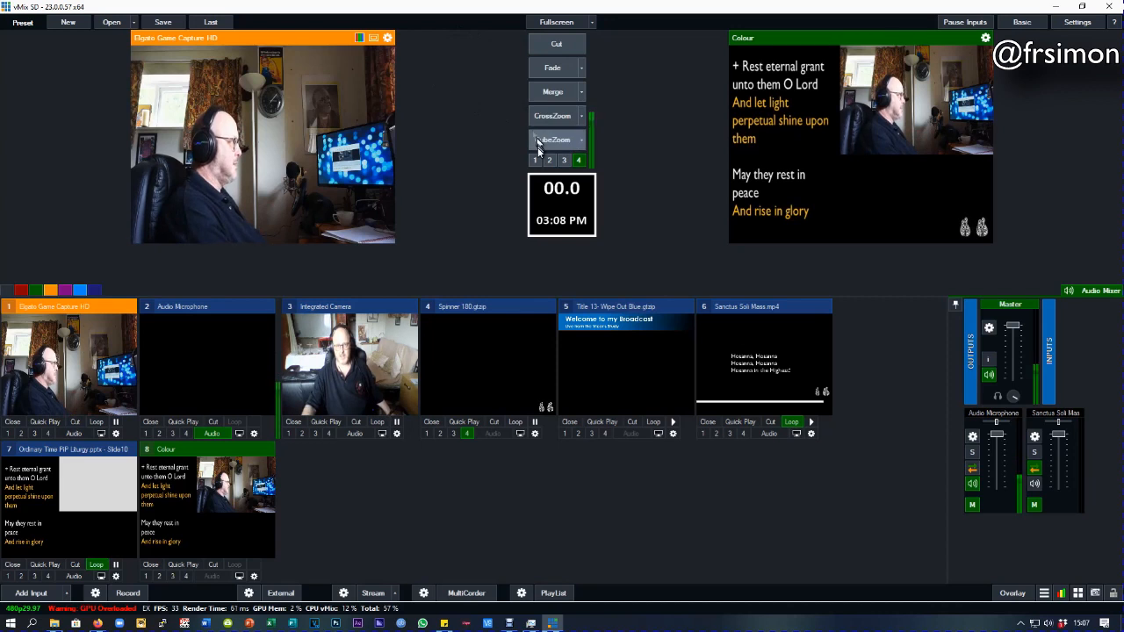
left_click(544, 115)
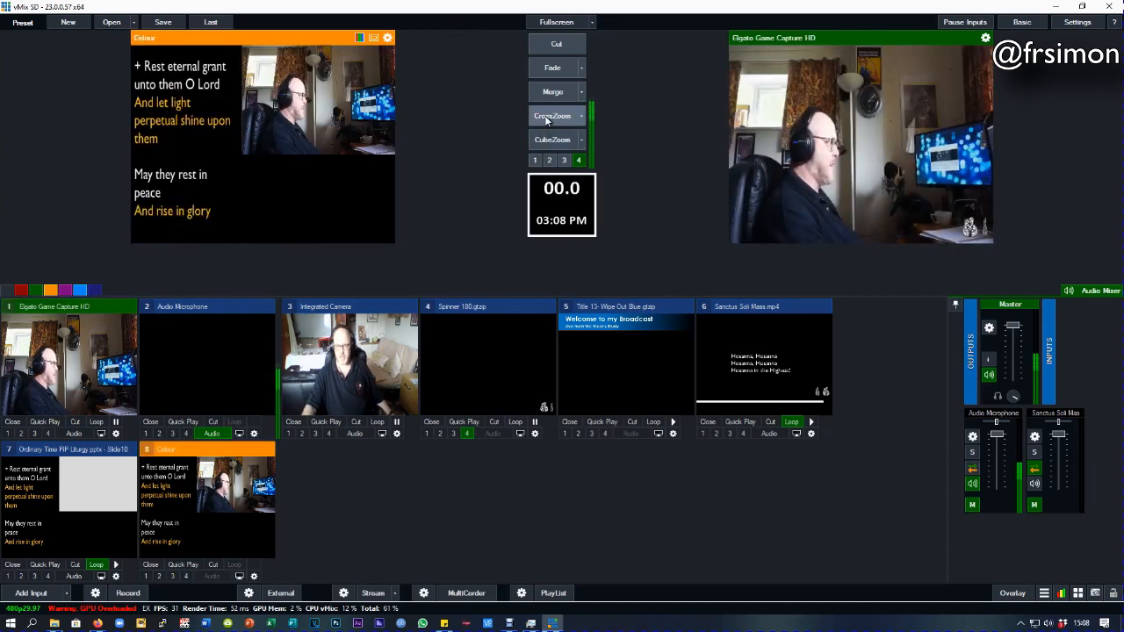
left_click(544, 115)
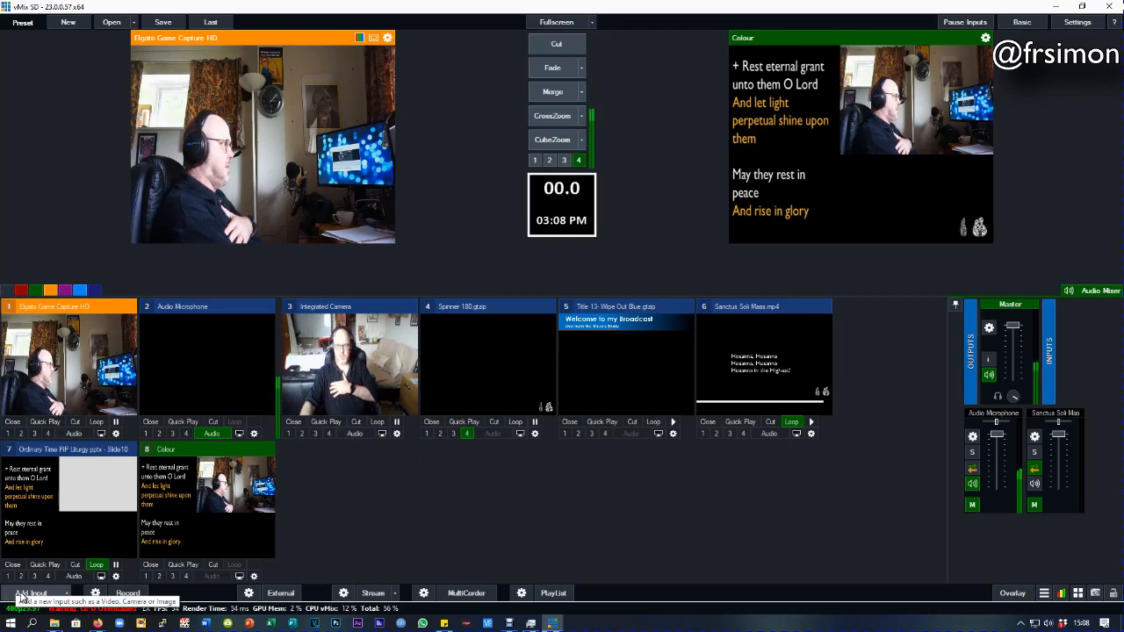
left_click(553, 118)
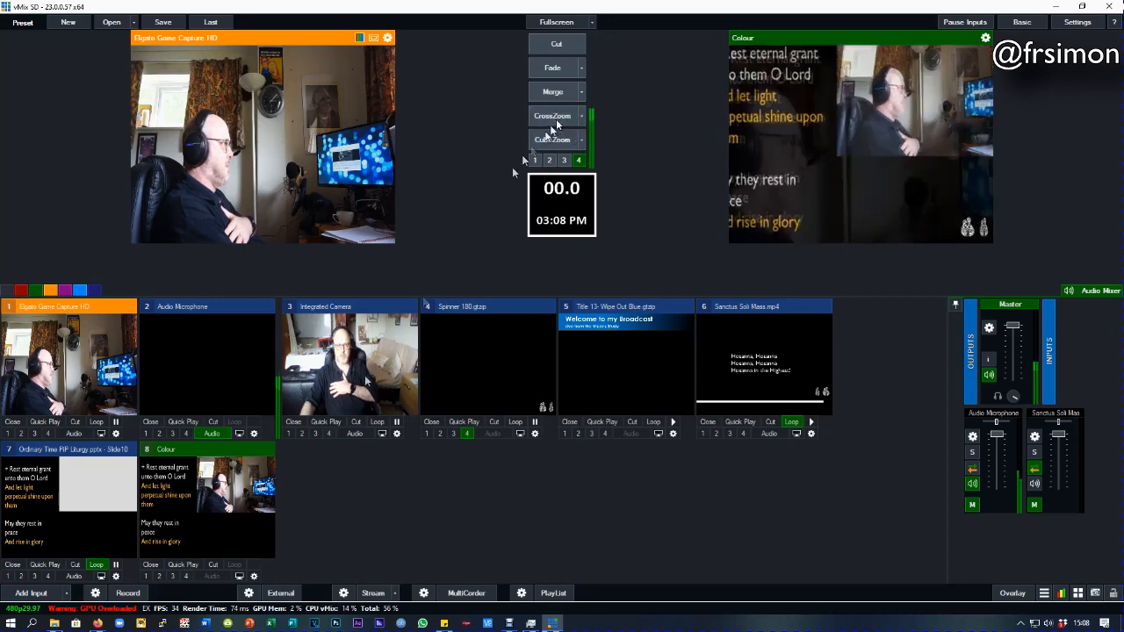
Step: Add a title input from the GT template Title 28- Scripture and Verse Grey and set its Message.Text to "John 1:1"
left_click(31, 594)
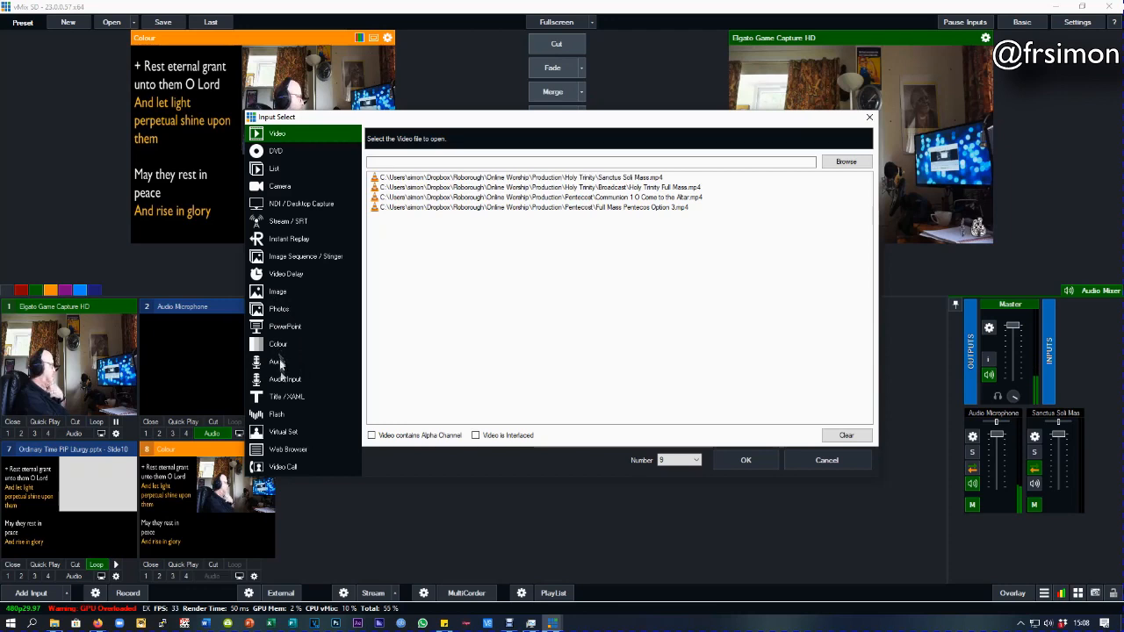
left_click(285, 397)
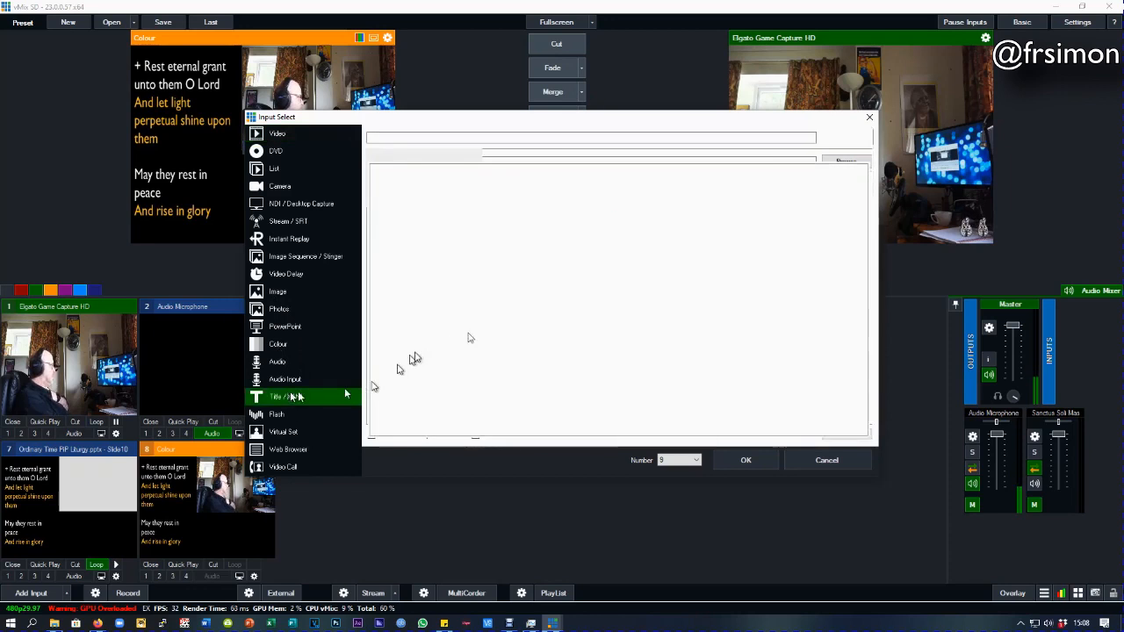
scroll(582, 314, "down", 2)
scroll(587, 314, "down", 10)
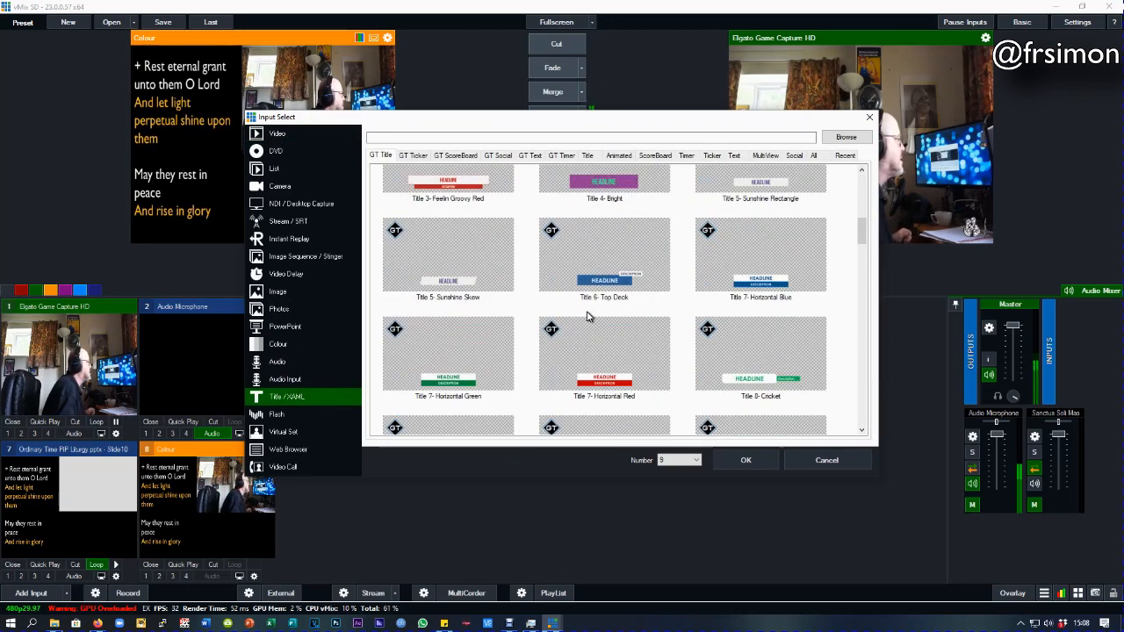
scroll(587, 322, "down", 2)
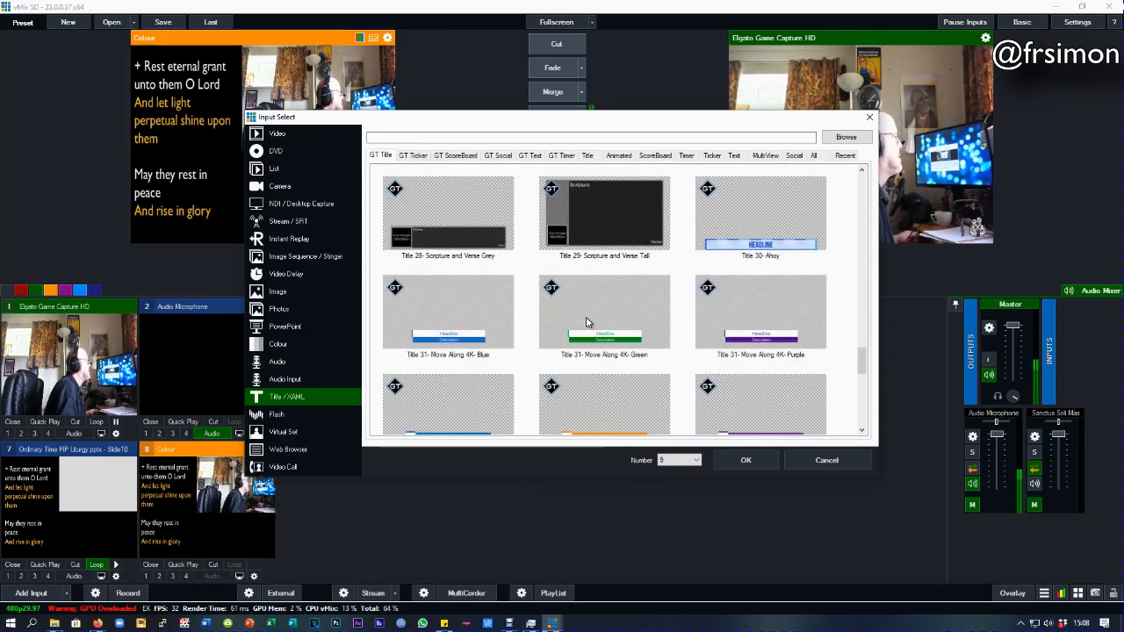
left_click(429, 247)
left_click(733, 464)
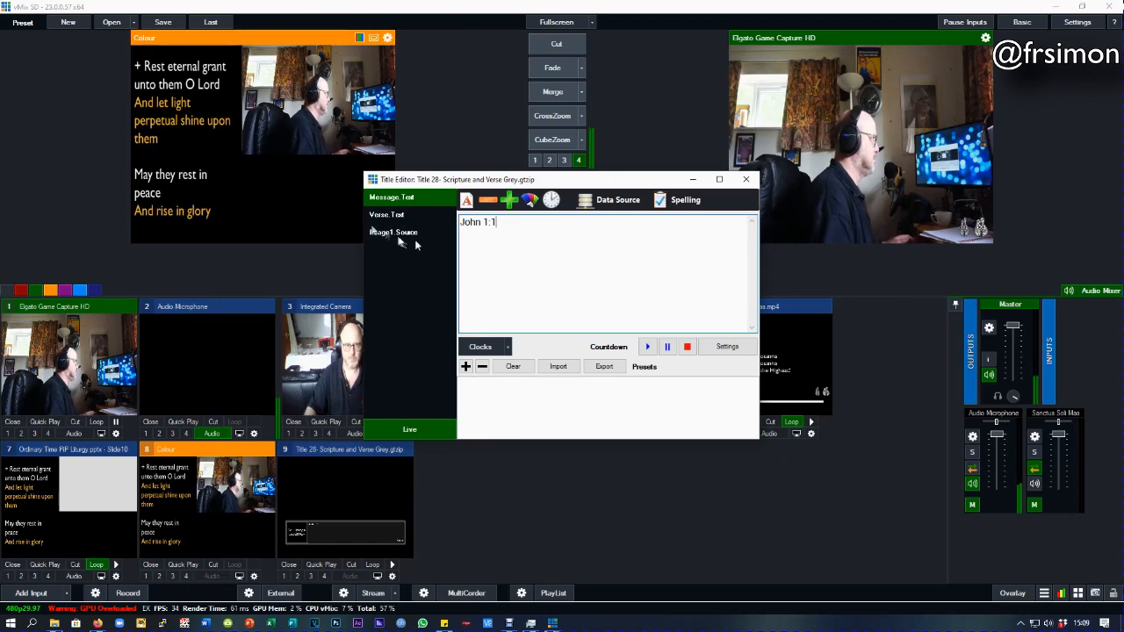
Step: Set the title's Verse.Text to "In the beginning was the Word and the Word was with God and the word was God."
left_click(372, 215)
double_click(497, 227)
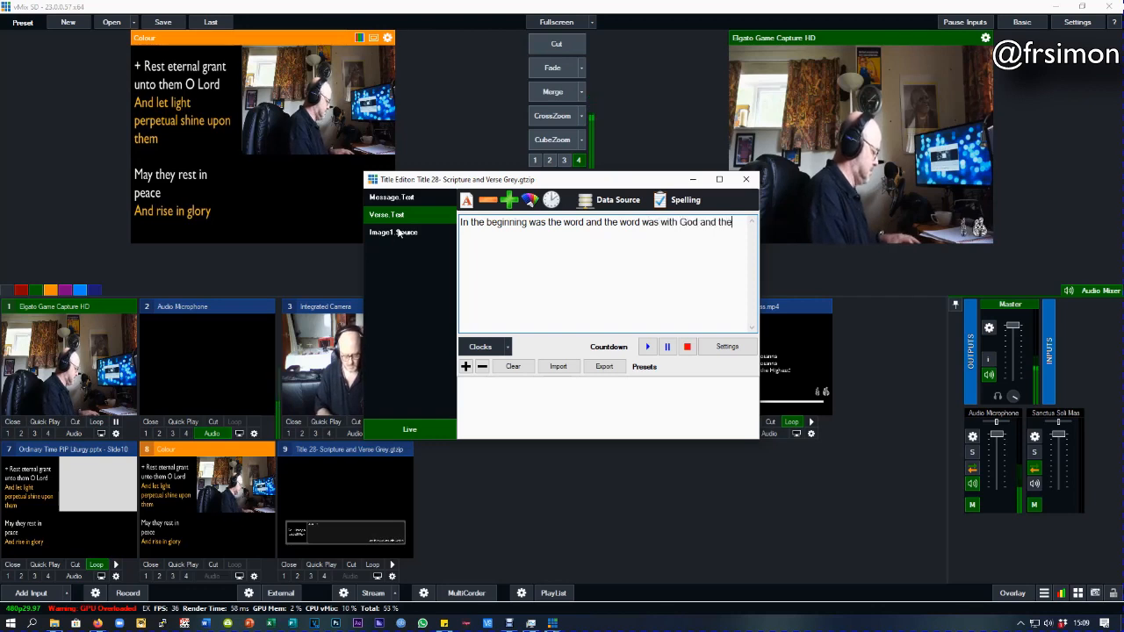
type("rd was G")
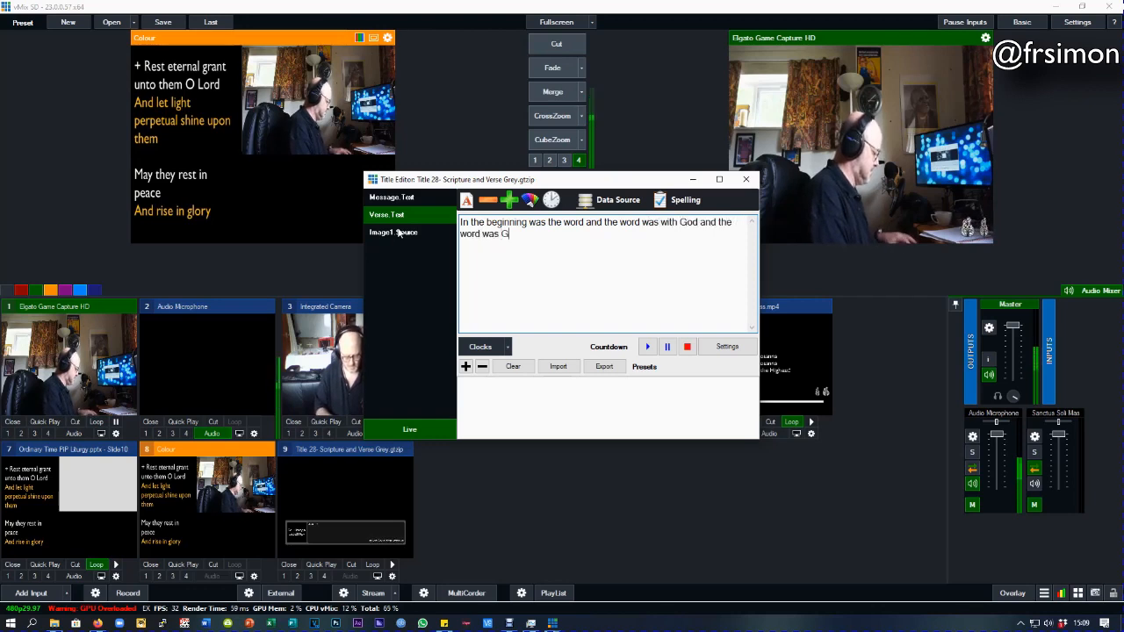
type("od.")
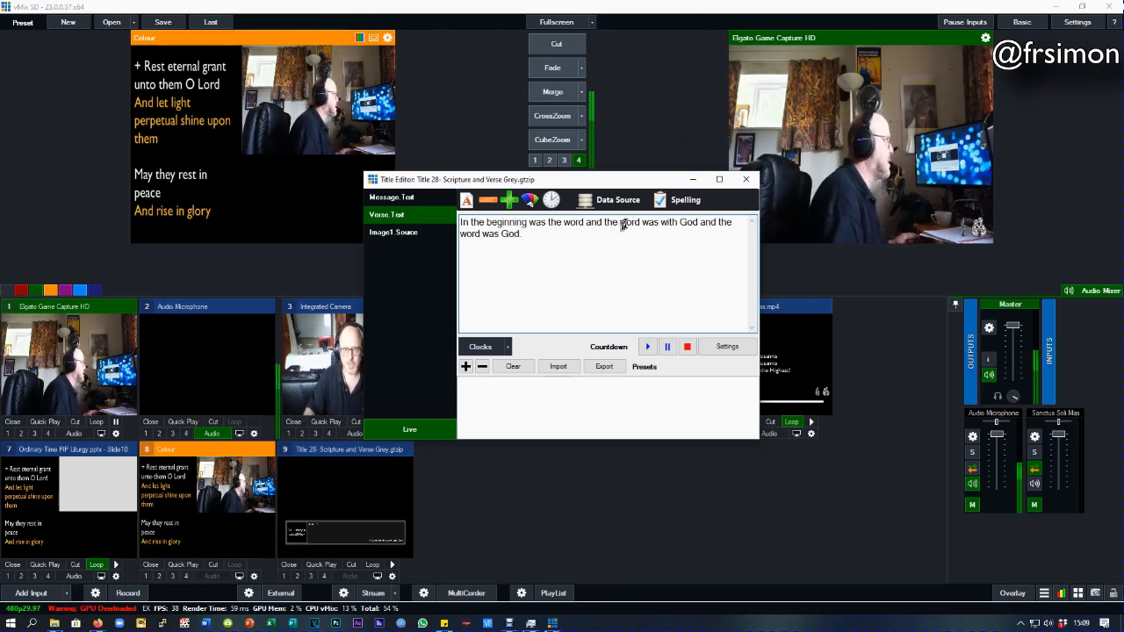
key("BackSpace")
type("W")
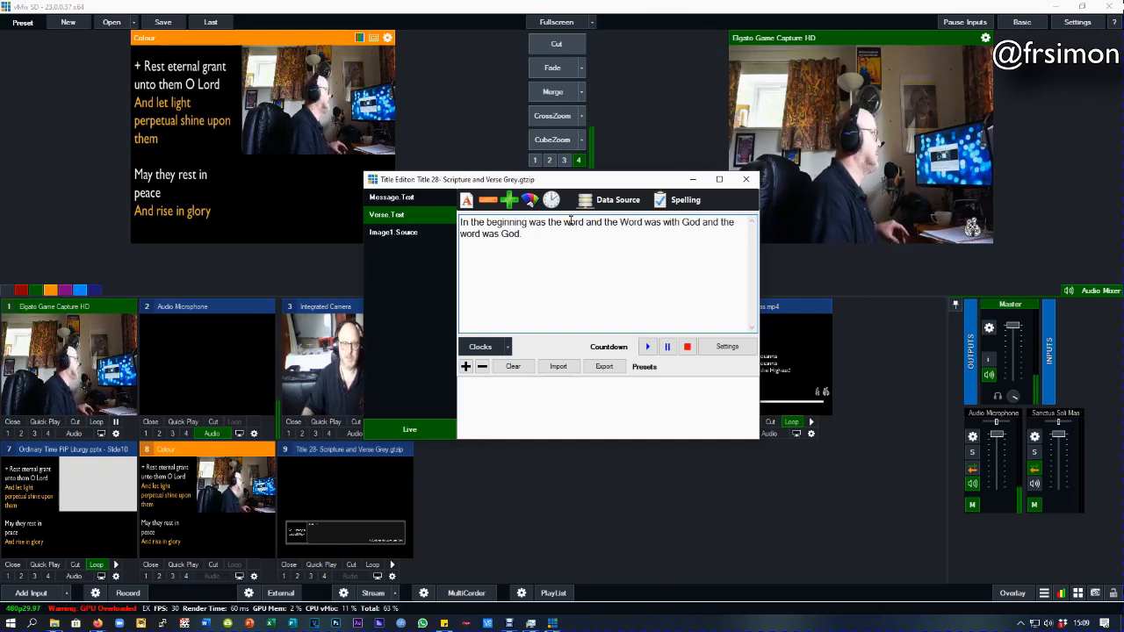
key("BackSpace")
type("W")
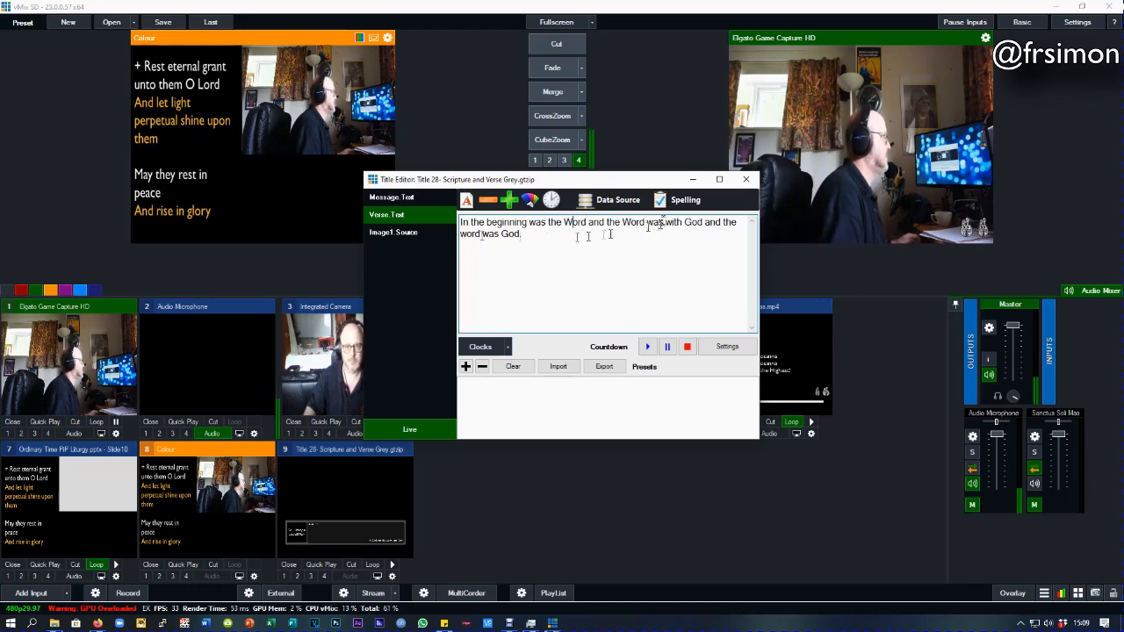
left_click(408, 232)
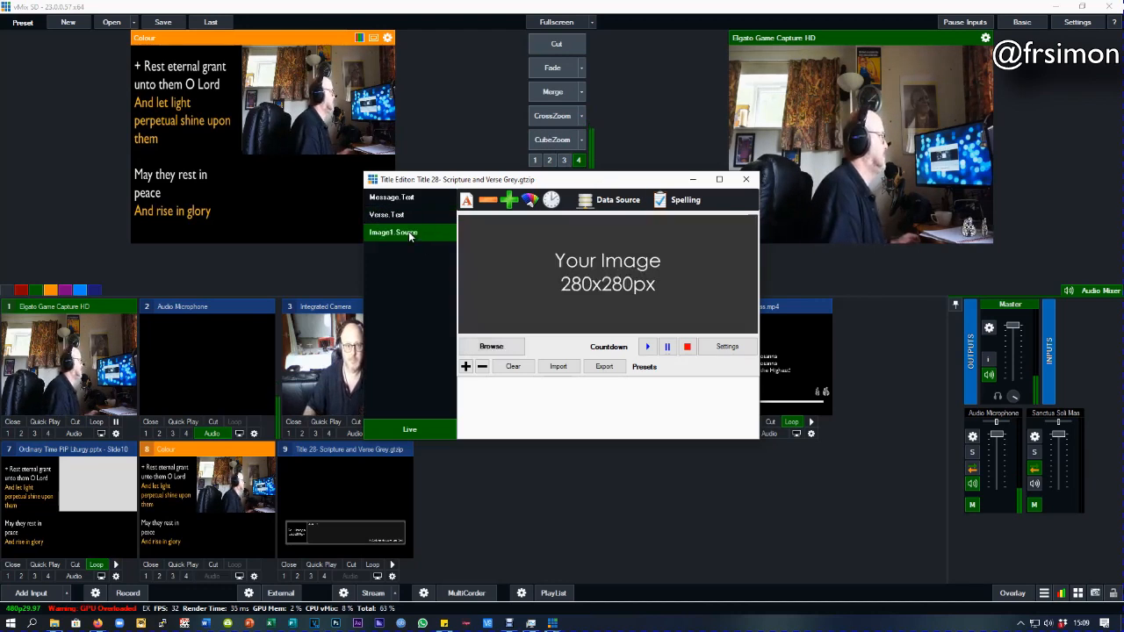
left_click(490, 348)
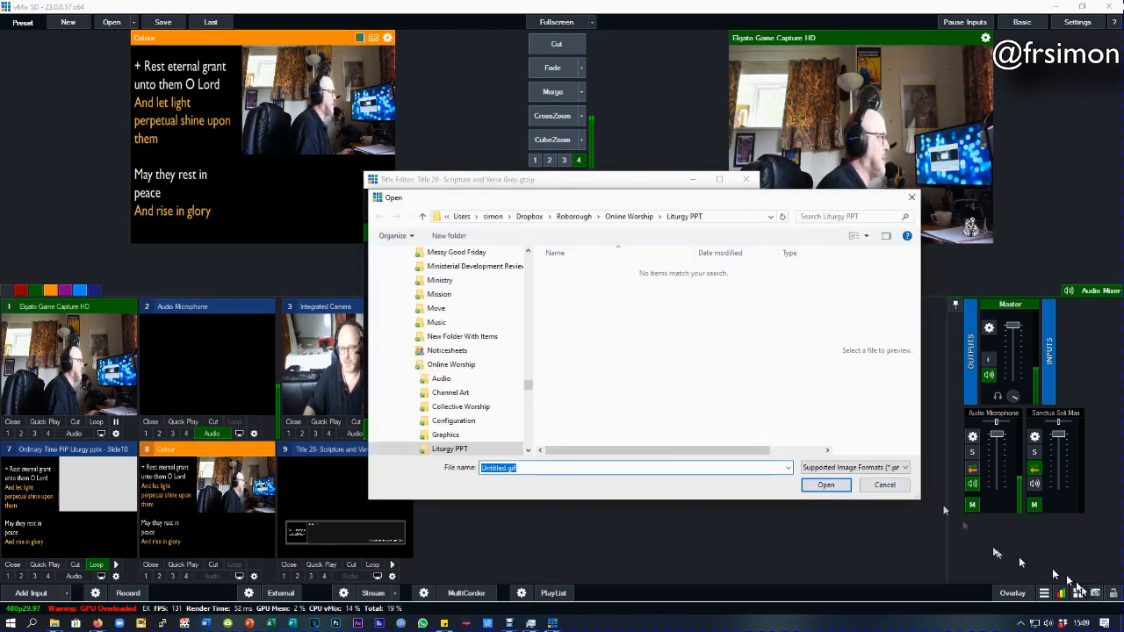
left_click(885, 485)
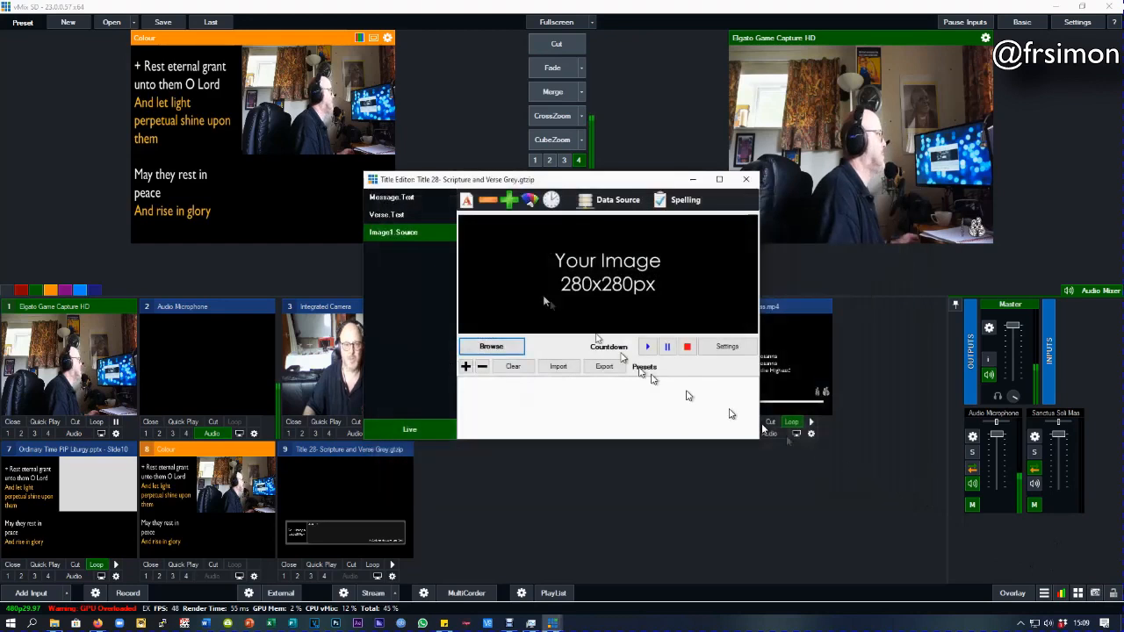
Step: Close the title editor, preview the Scripture and Verse Grey title and bring it to the output with Merge
left_click(745, 179)
left_click(371, 508)
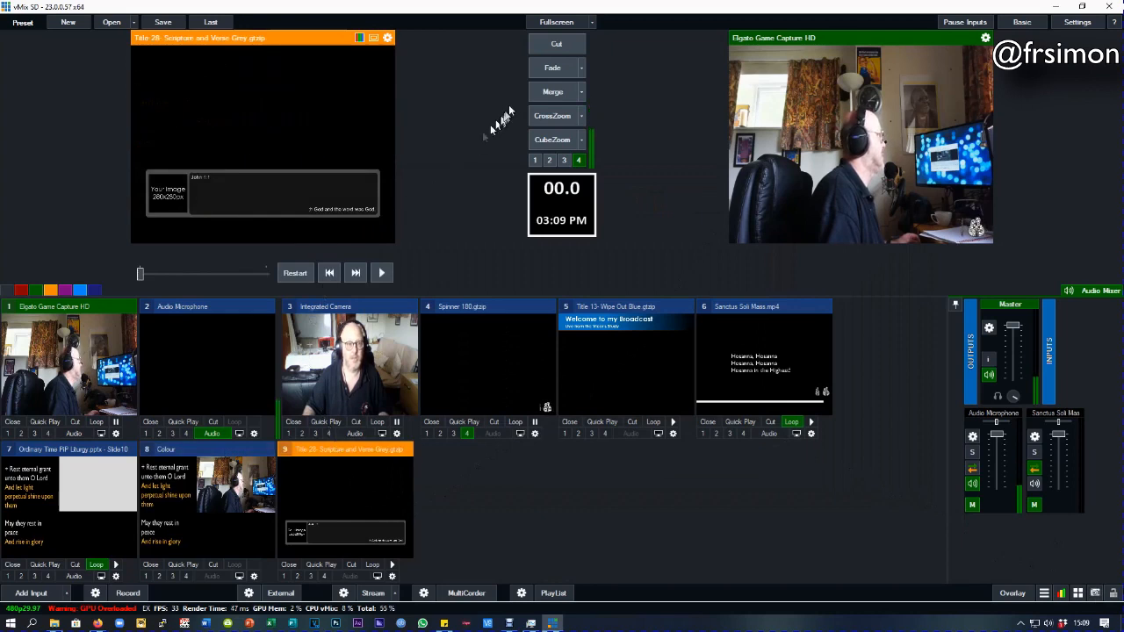
left_click(553, 96)
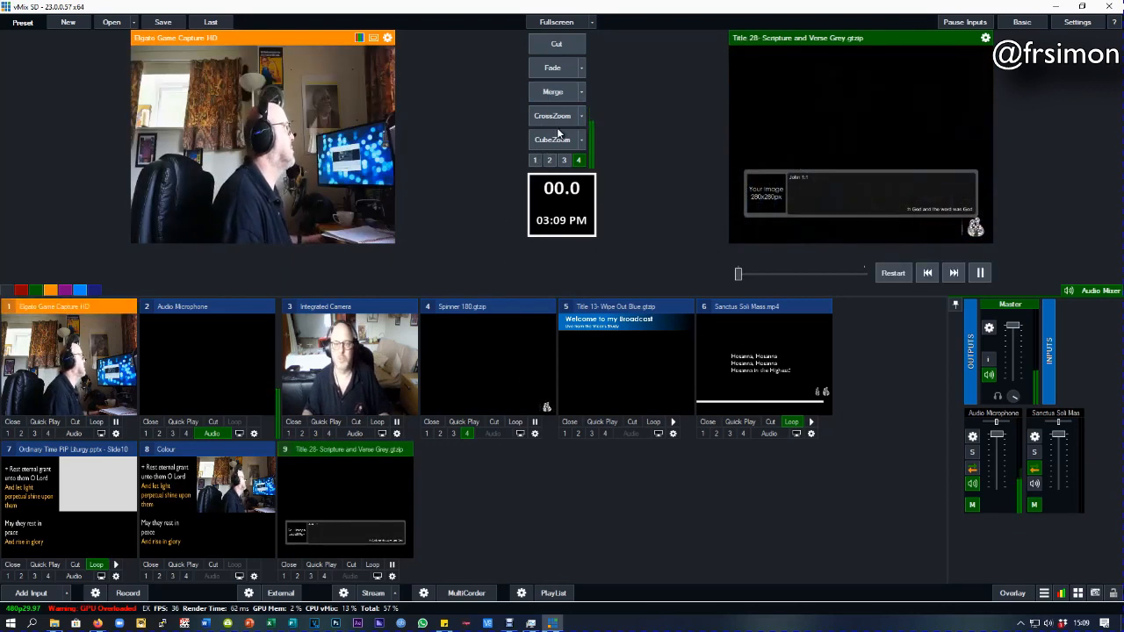
Step: Show the scripture title on overlay channel 3 over the Elgato camera output using CrossZoom, and remove the title input
left_click(311, 576)
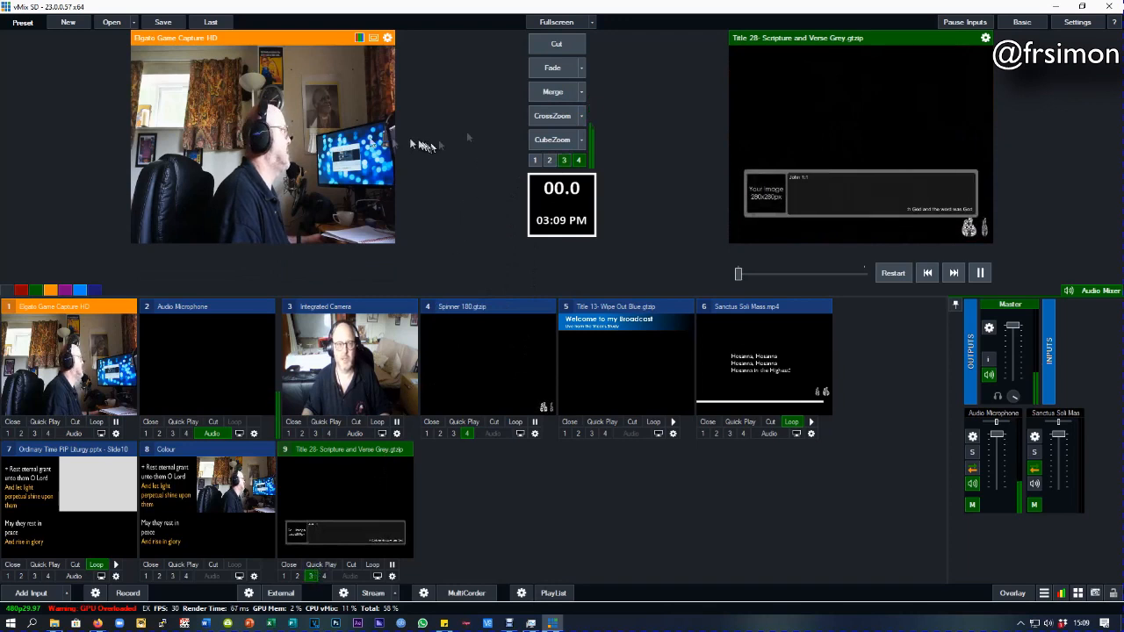
left_click(549, 116)
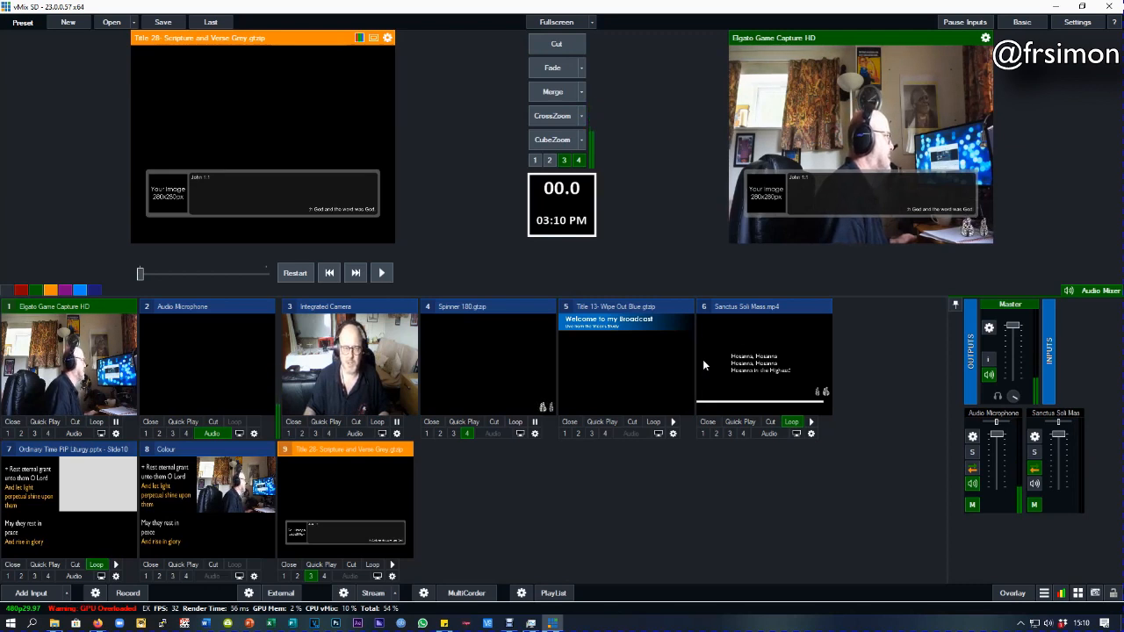
left_click(293, 566)
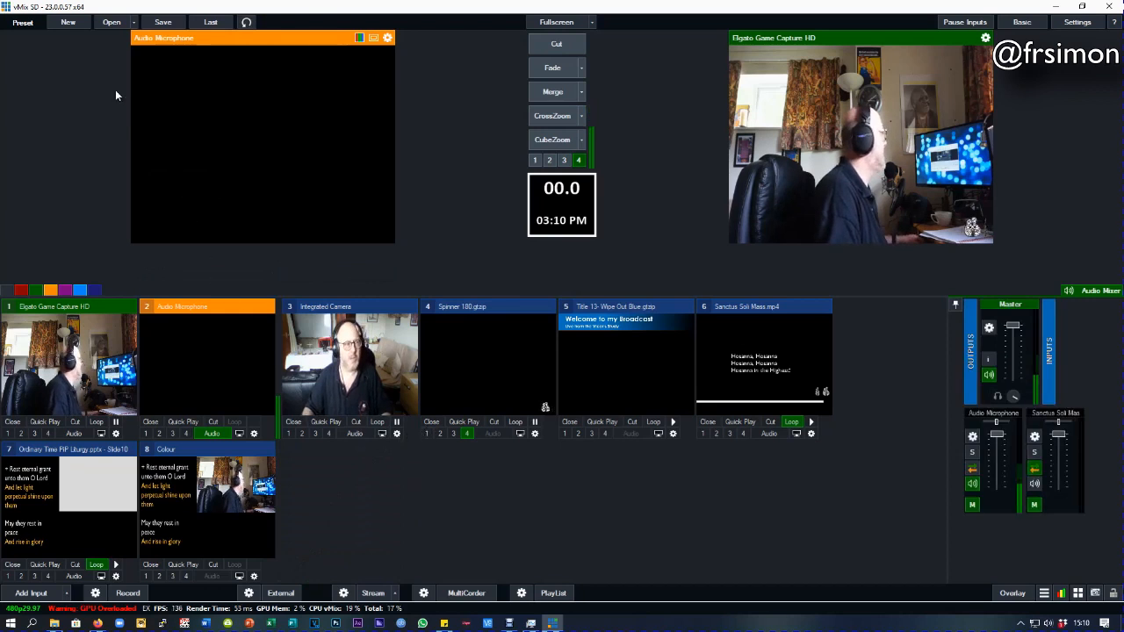
Step: Open the Peter.vmix preset, then show the Vicar Overlay title on overlay channel 3 over the Desktop Capture output and take it off
left_click(136, 23)
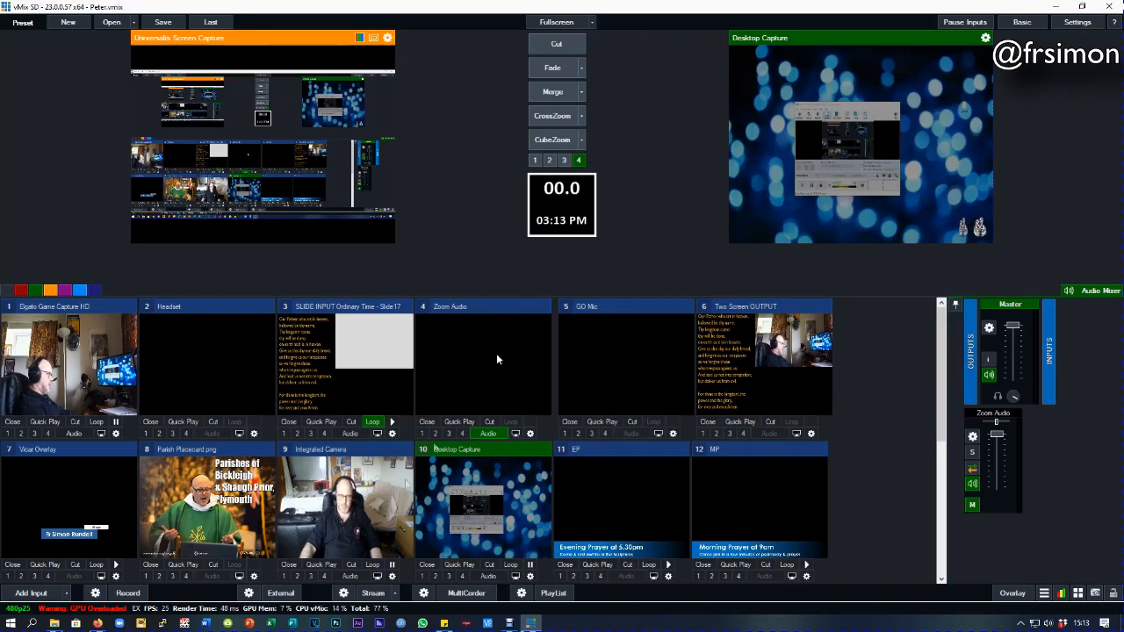
left_click(34, 576)
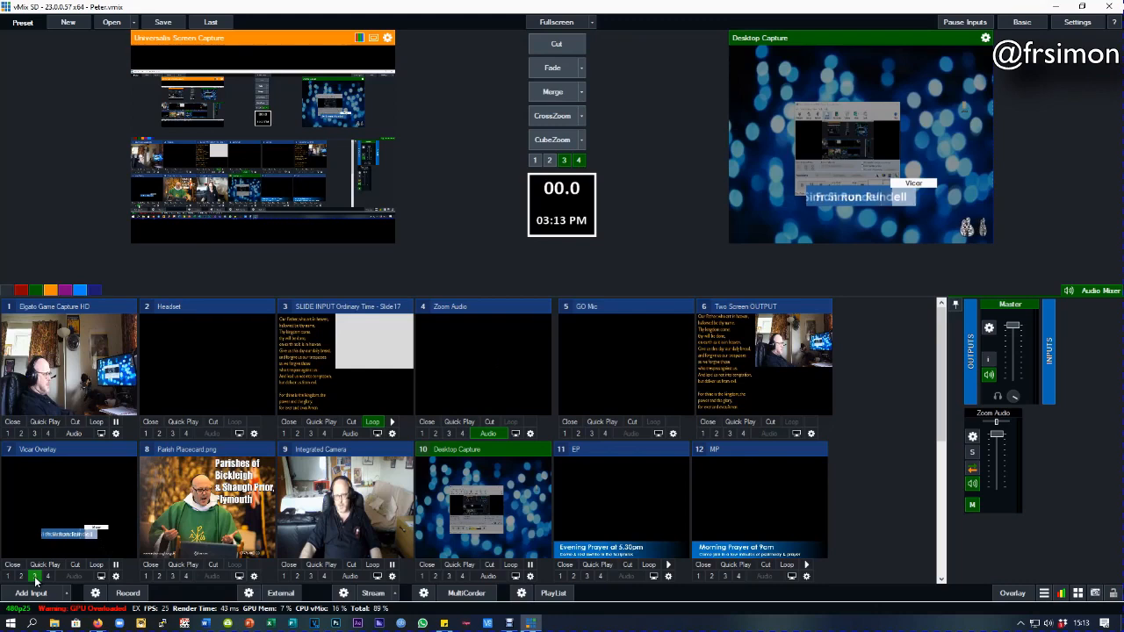
left_click(35, 577)
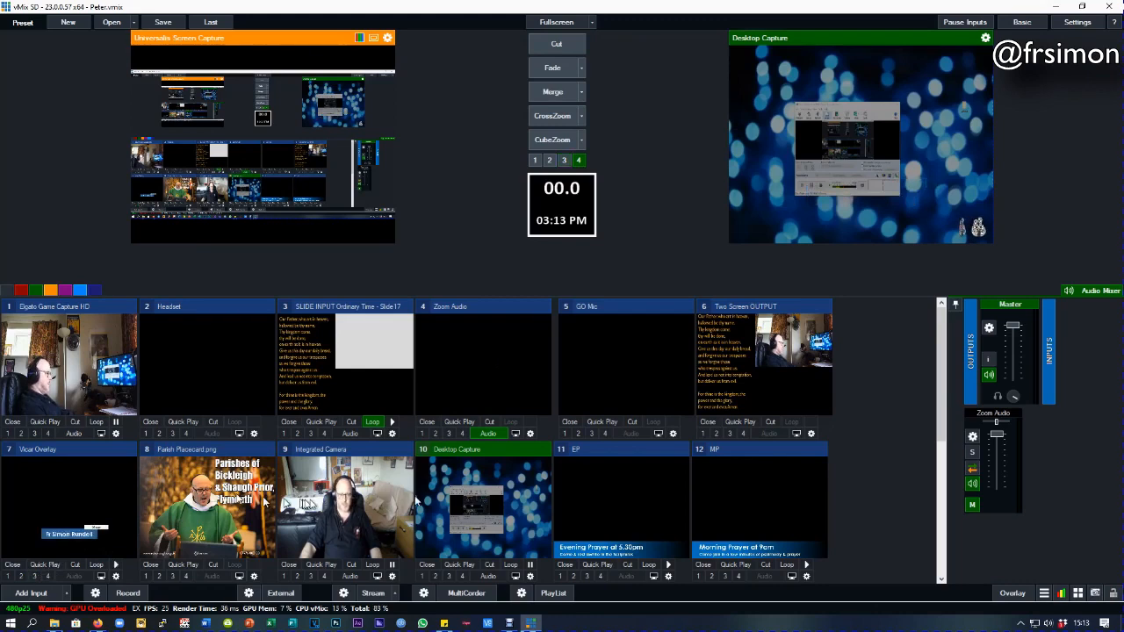
scroll(420, 499, "down", 3)
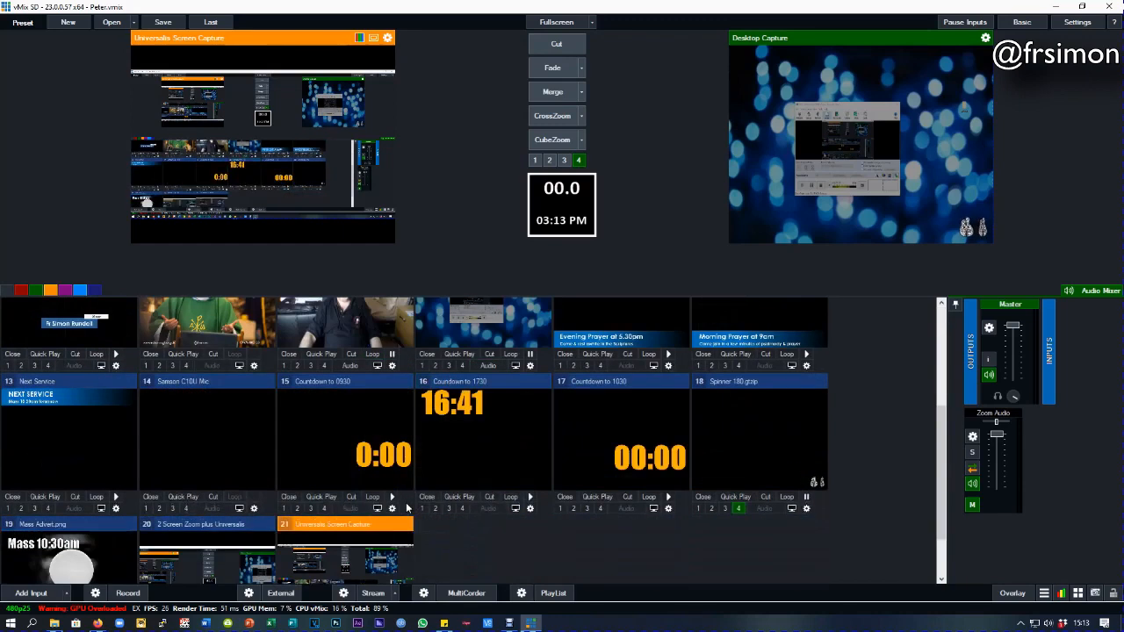
scroll(407, 507, "up", 2)
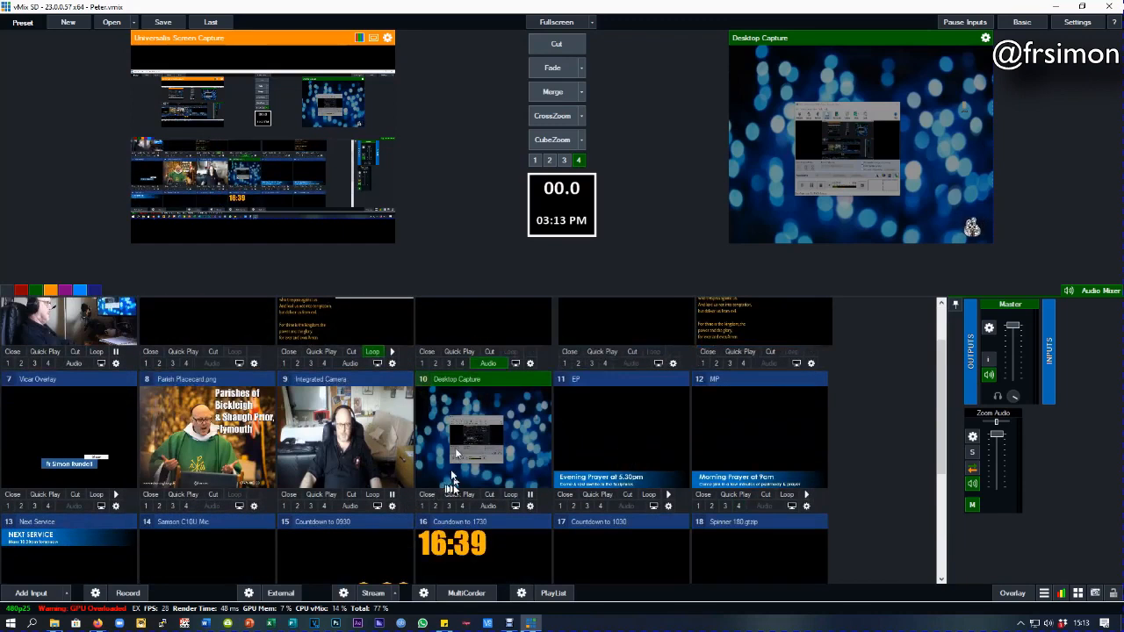
scroll(187, 562, "up", 1)
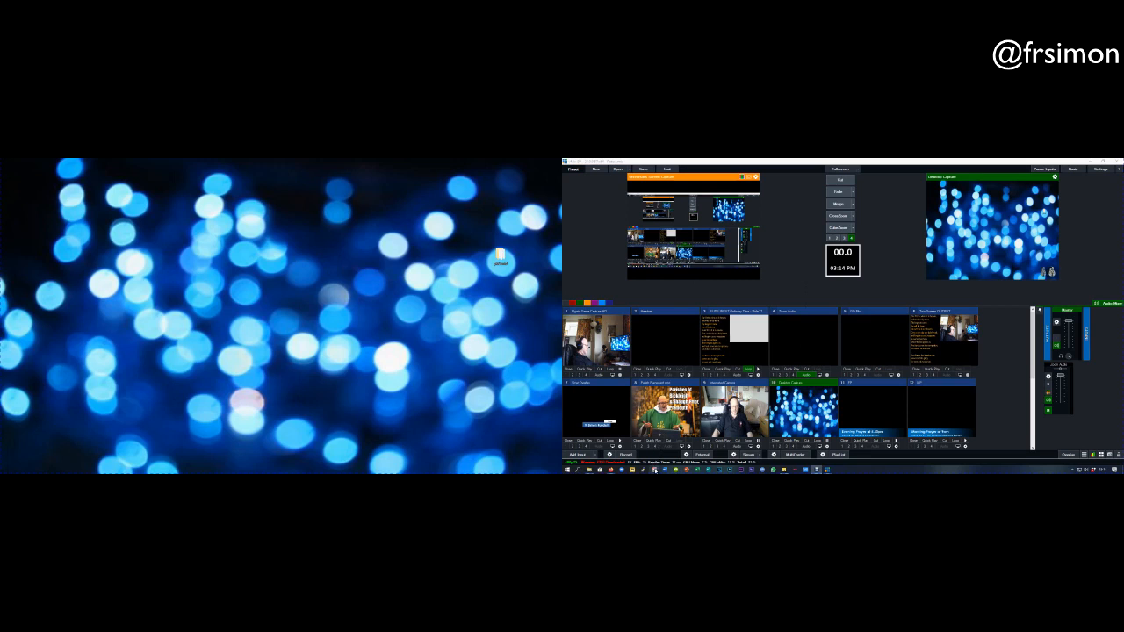
Step: Open Universalis on the captured desktop, read through Morning Prayer (Lauds) as far as Psalm 64 (65), and close it
left_click(656, 471)
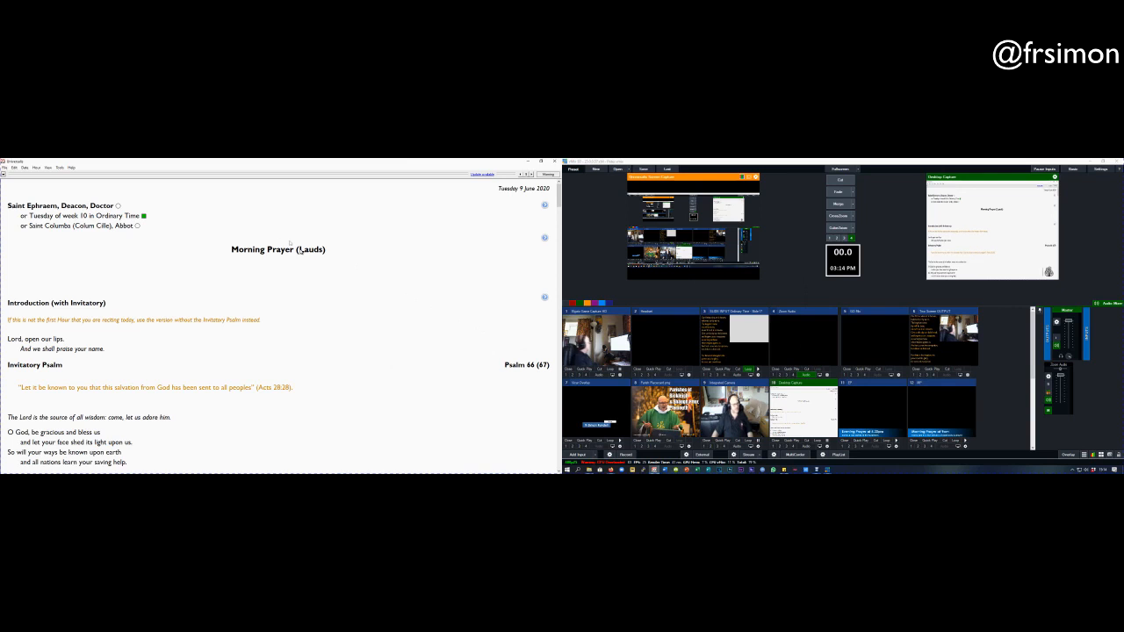
scroll(366, 306, "down", 5)
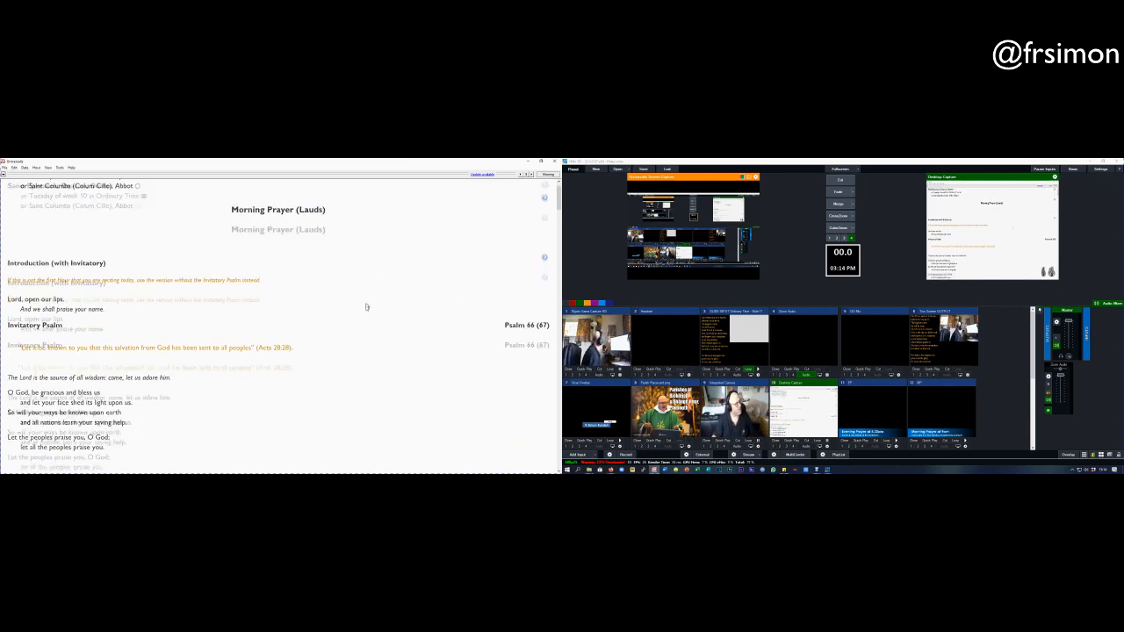
scroll(367, 308, "down", 7)
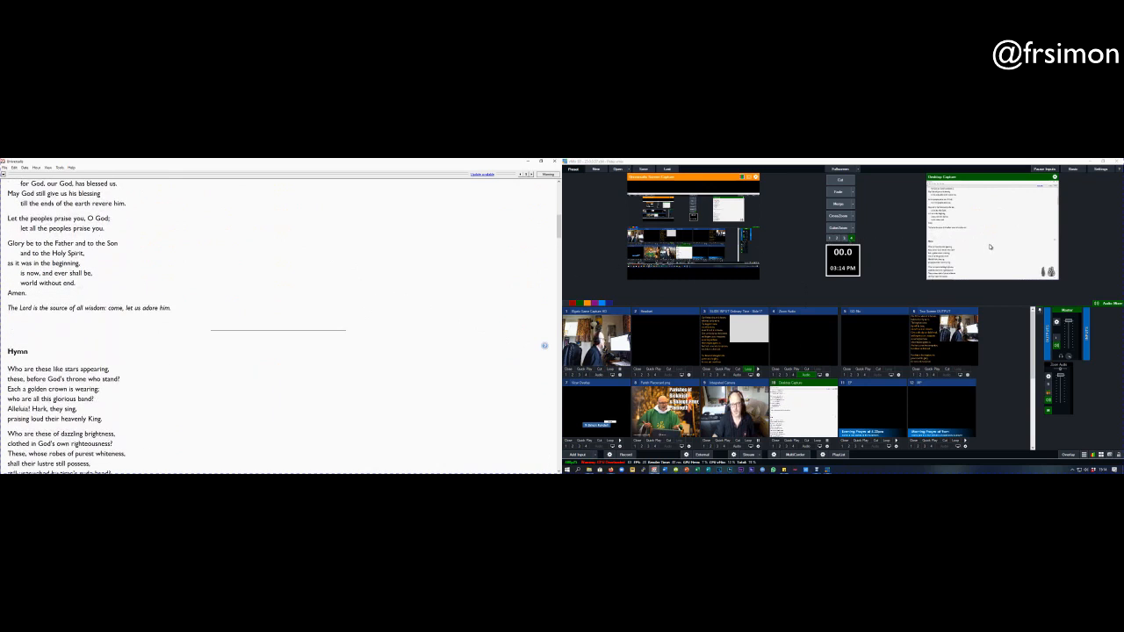
scroll(418, 297, "down", 3)
scroll(417, 297, "down", 8)
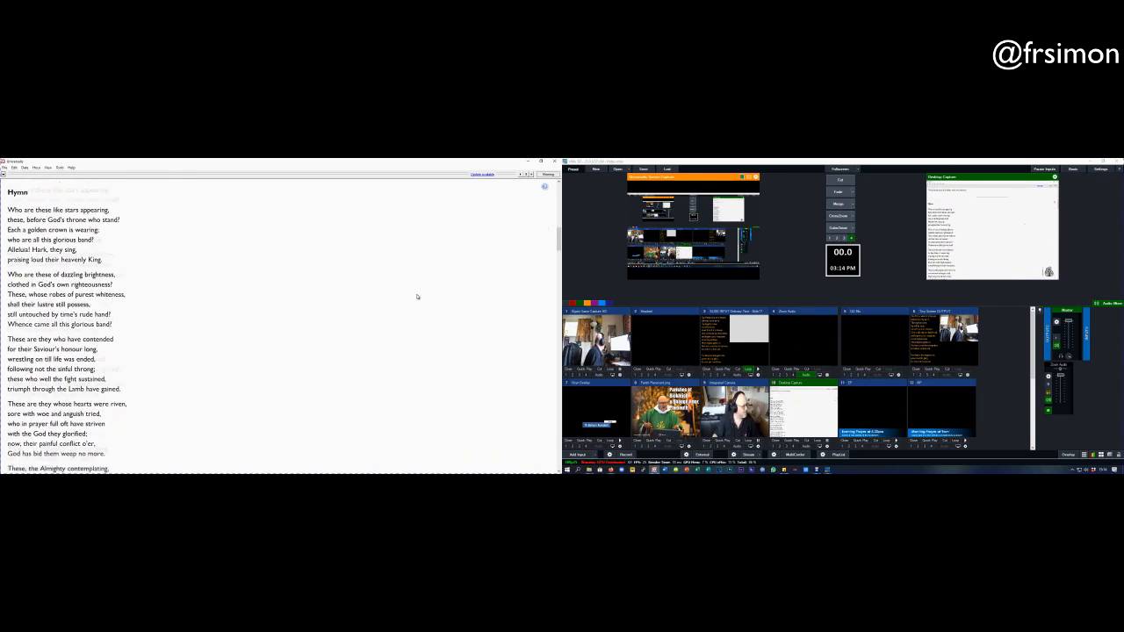
scroll(418, 297, "down", 6)
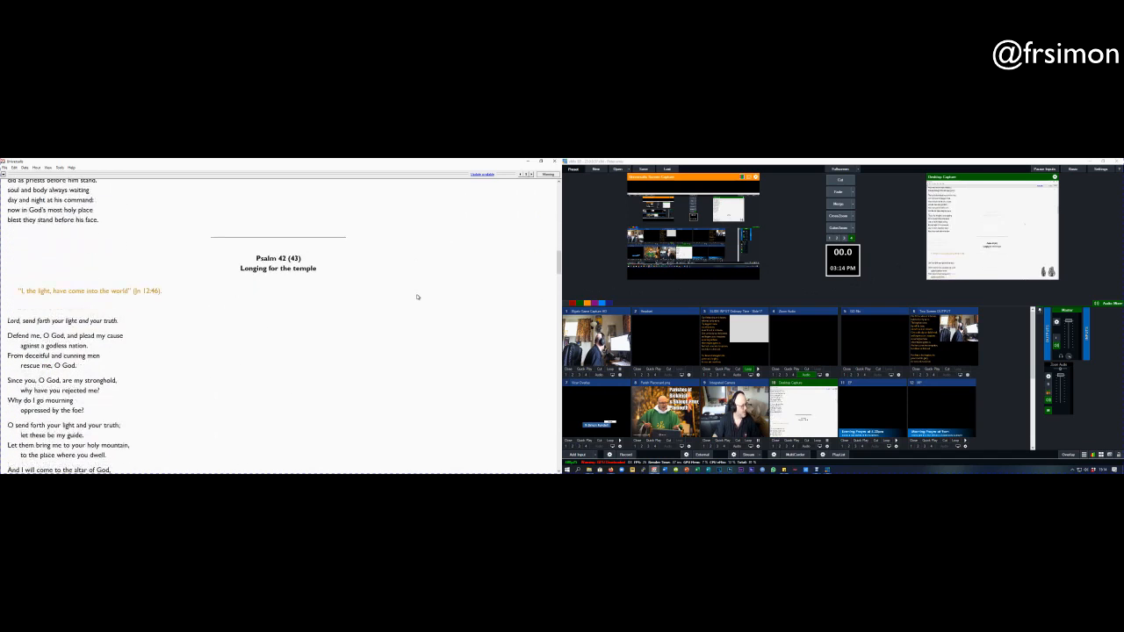
scroll(420, 297, "down", 15)
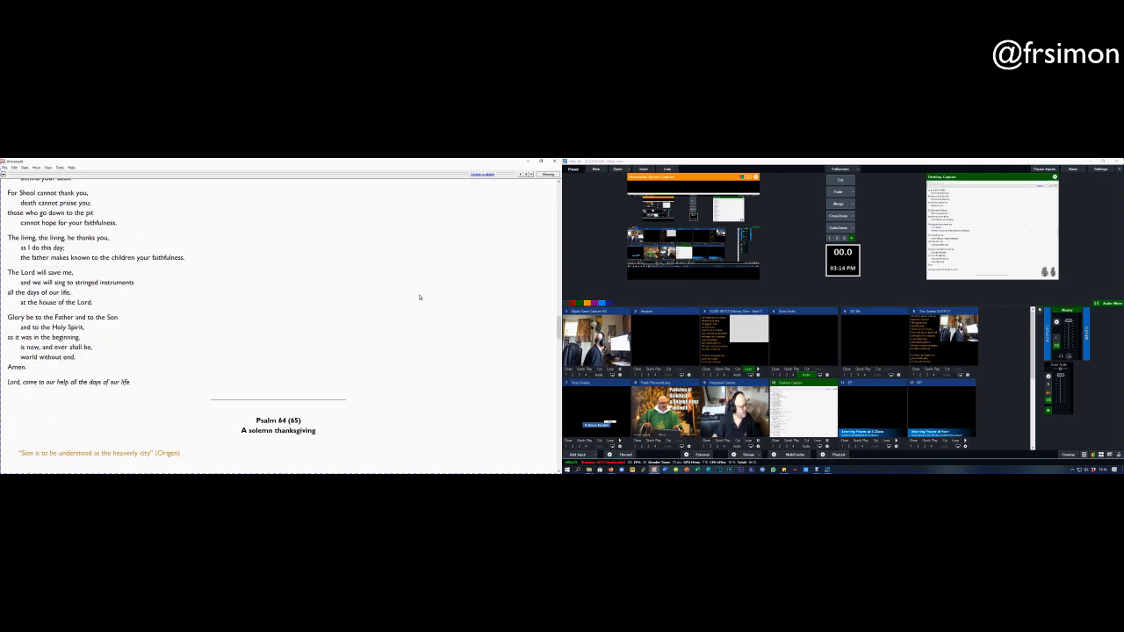
scroll(420, 297, "down", 4)
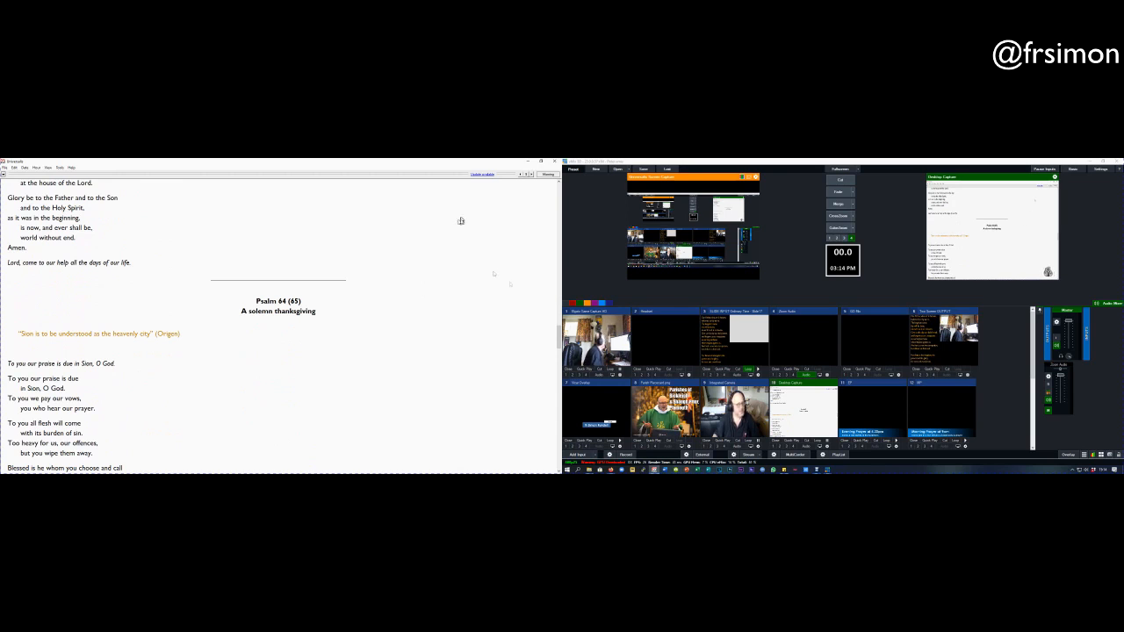
left_click(552, 161)
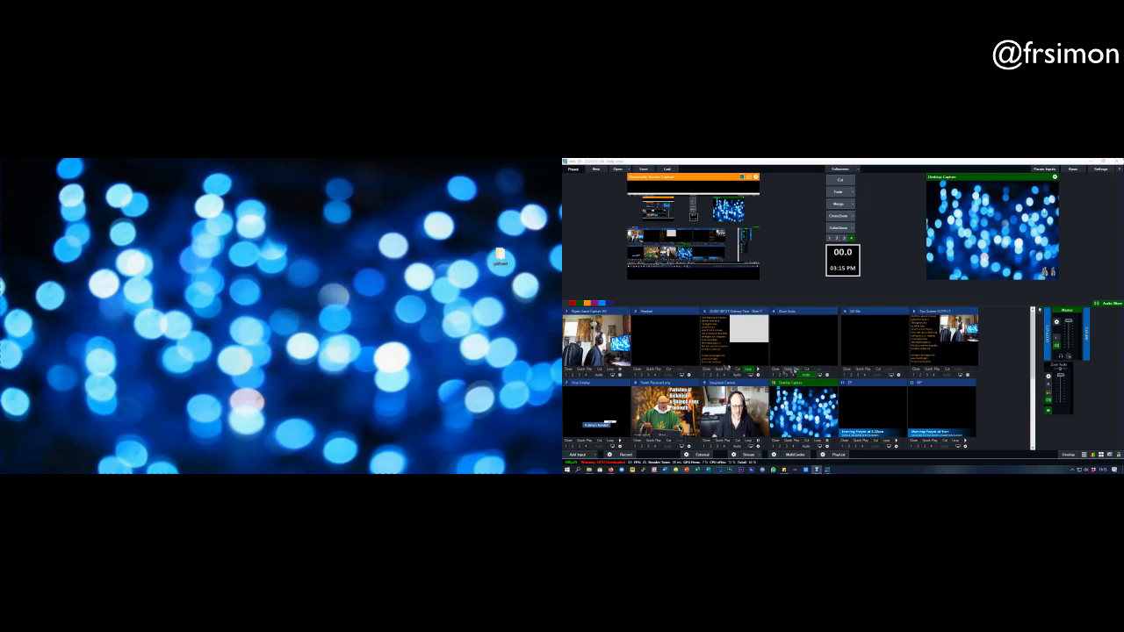
Step: Preview the Integrated Camera input and bring it to the output with CrossZoom
left_click(733, 411)
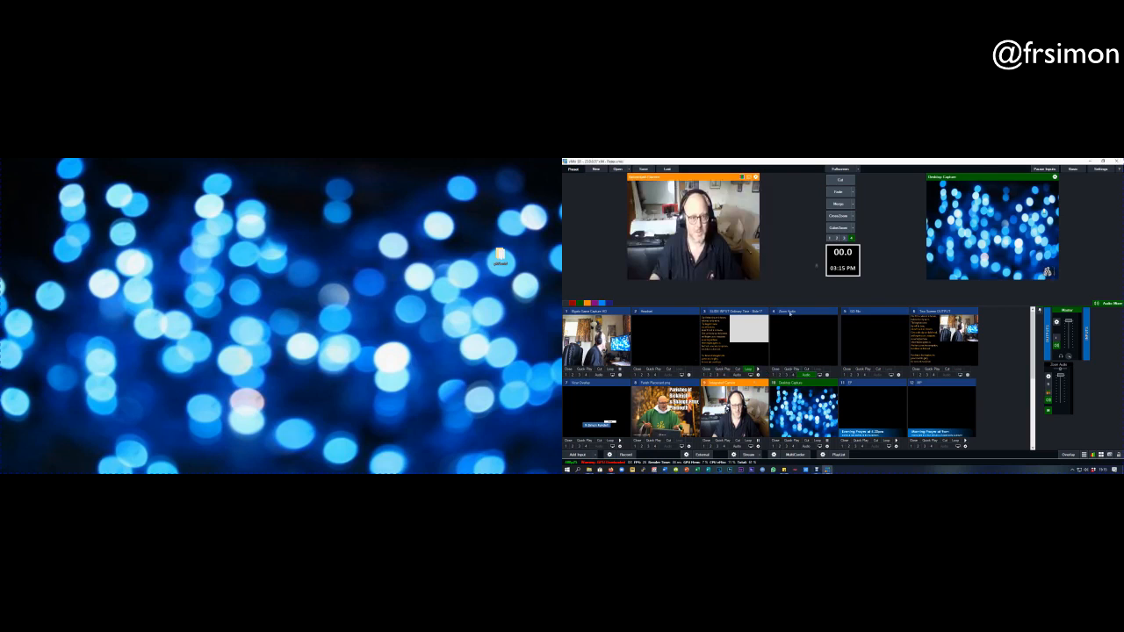
left_click(834, 216)
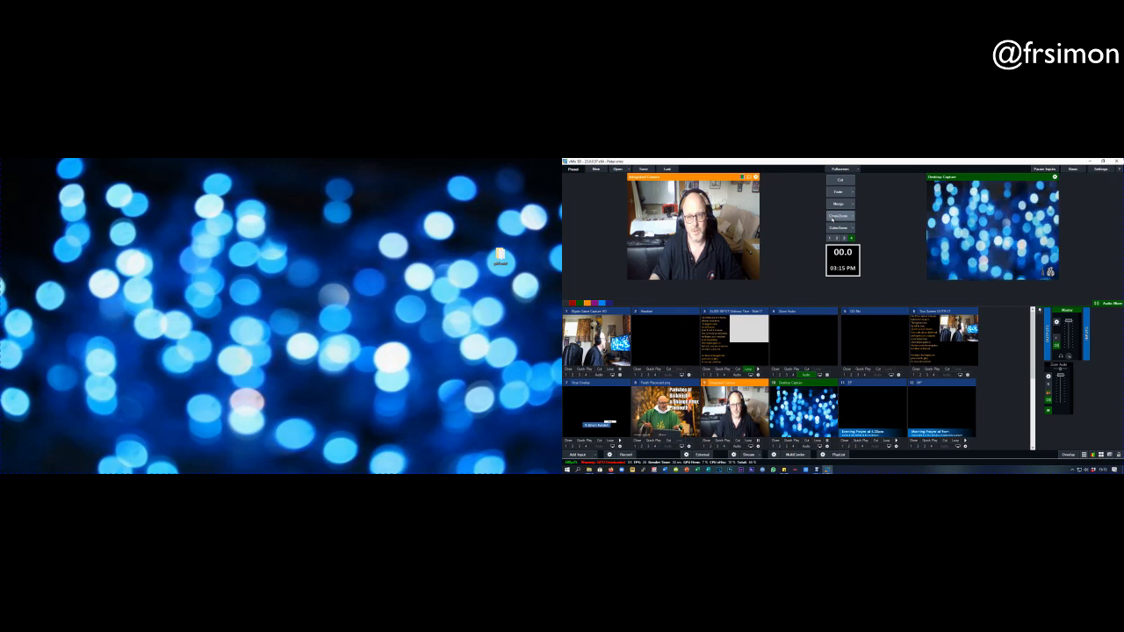